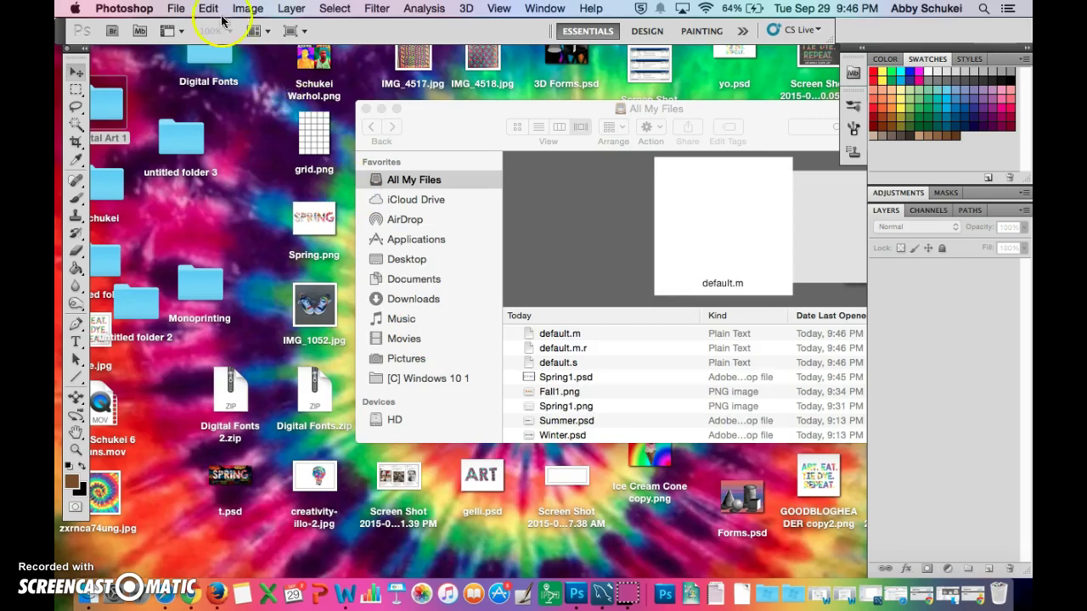
Step: Create a new document named Word Theme with the U.S. Paper preset, Letter size, and enlarge its window around the page
left_click(178, 9)
left_click(188, 28)
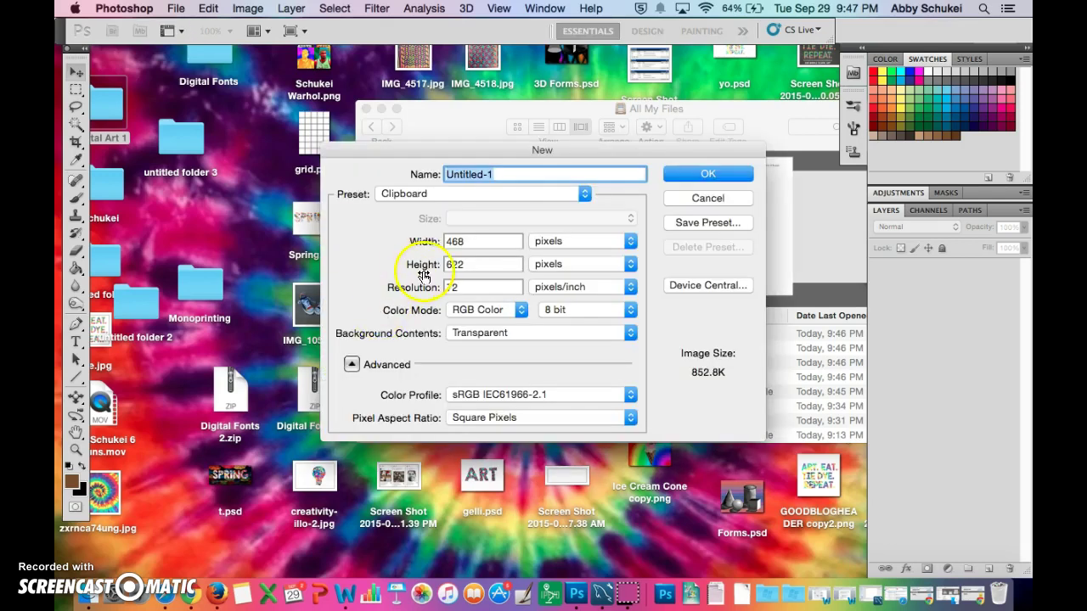
left_click(577, 194)
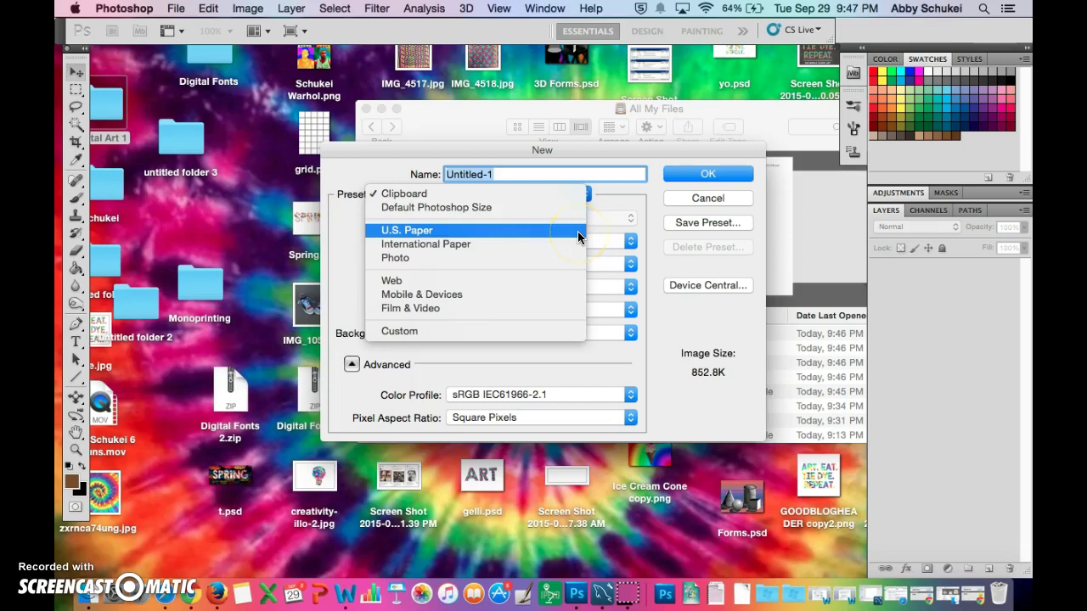
left_click(578, 230)
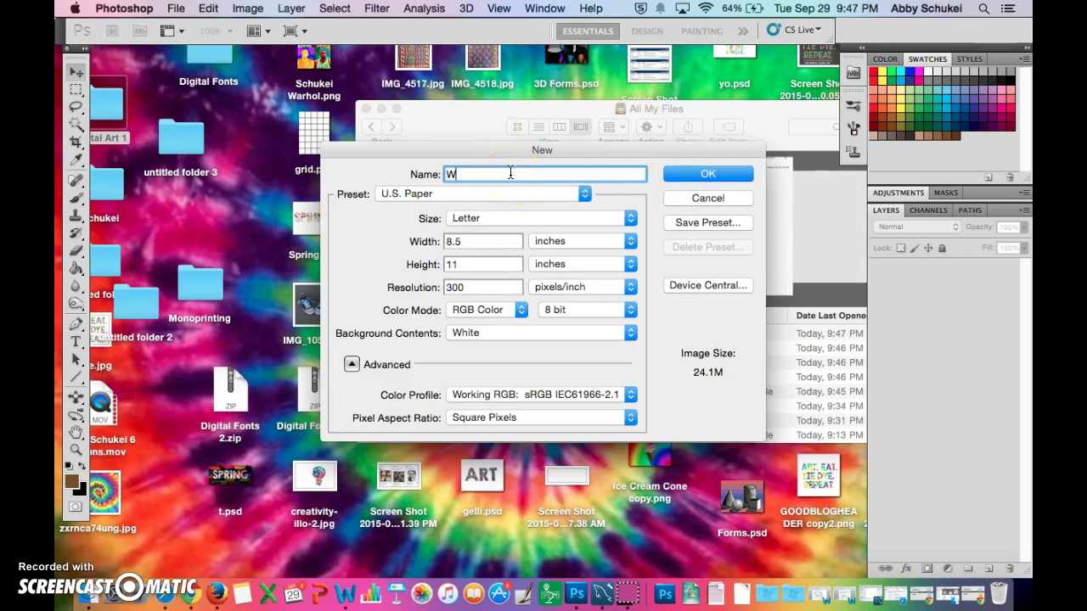
key("BackSpace")
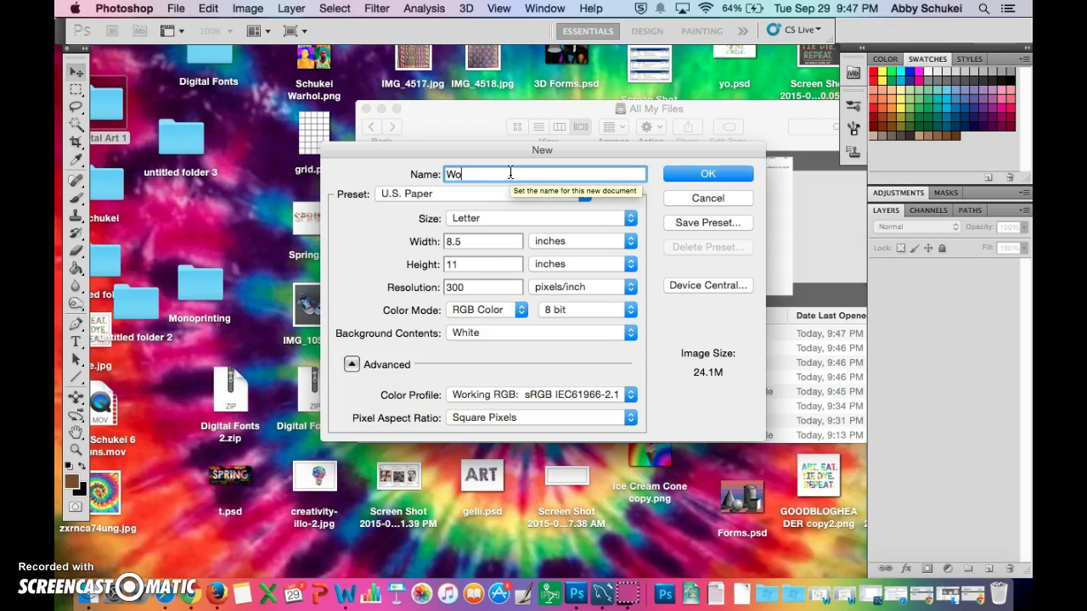
type("ord Theme")
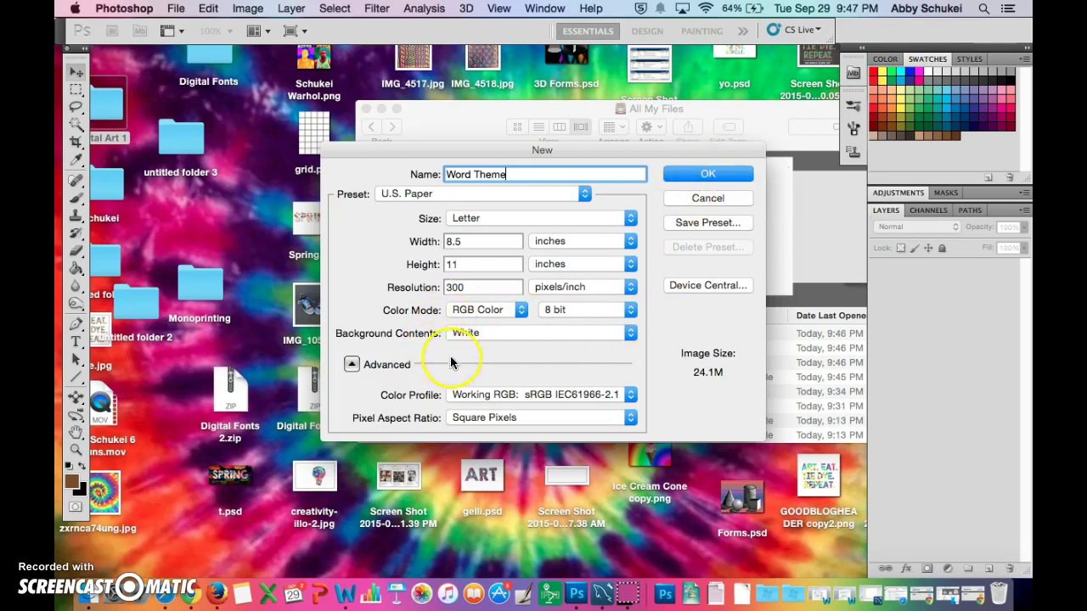
left_click(682, 176)
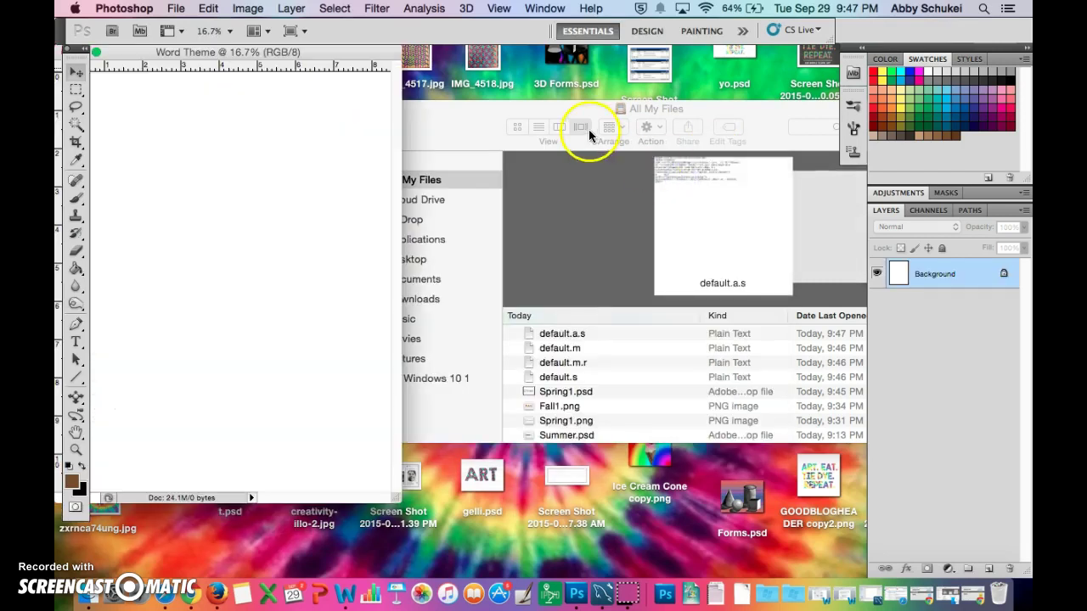
left_click_drag(397, 499, 560, 536)
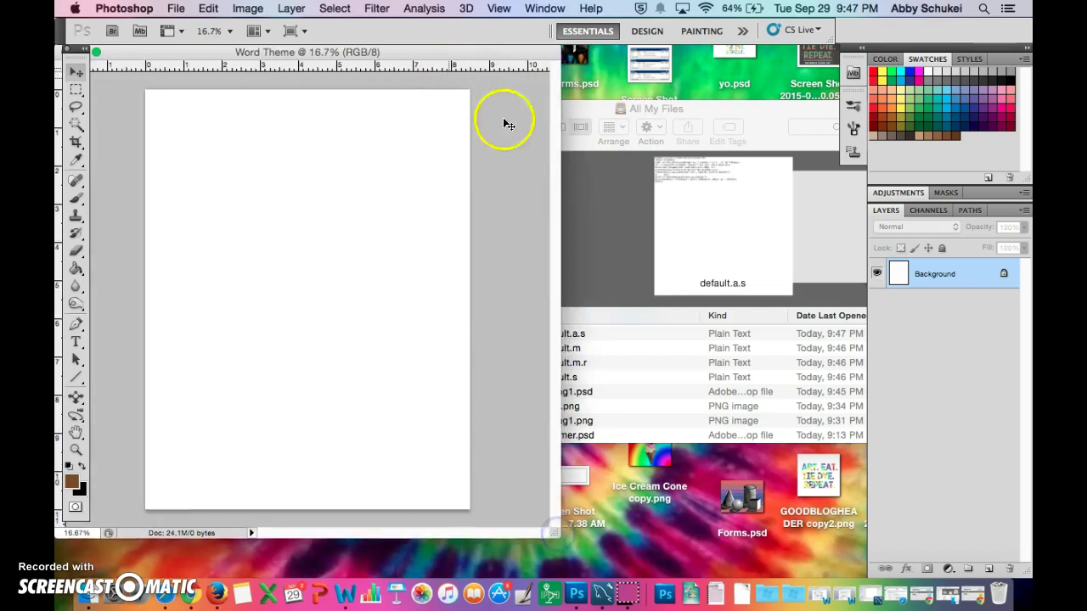
left_click(613, 358)
scroll(601, 386, "down", 3)
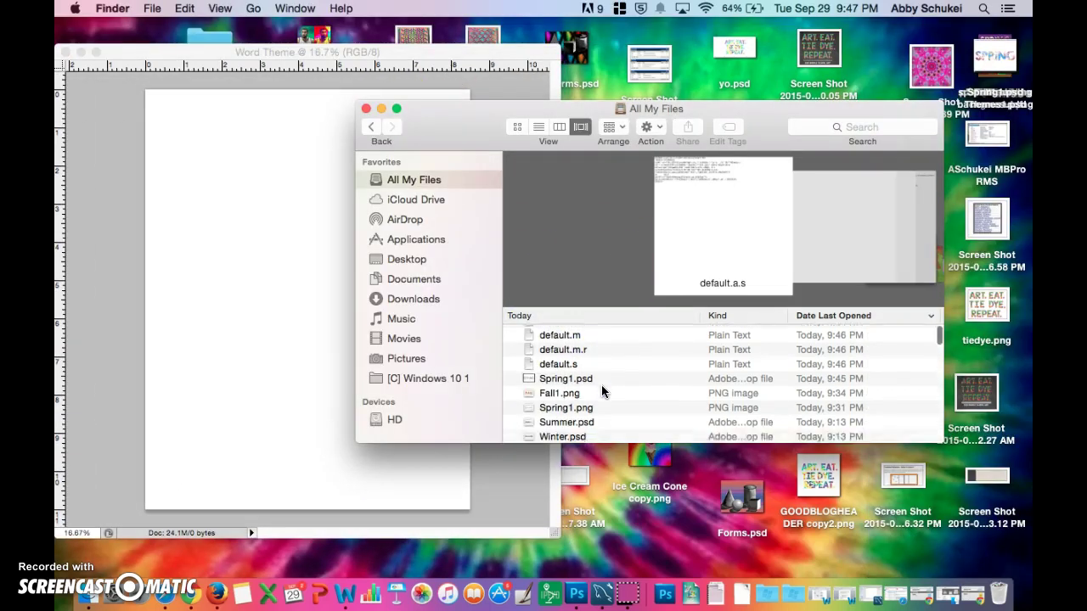
scroll(601, 386, "down", 1)
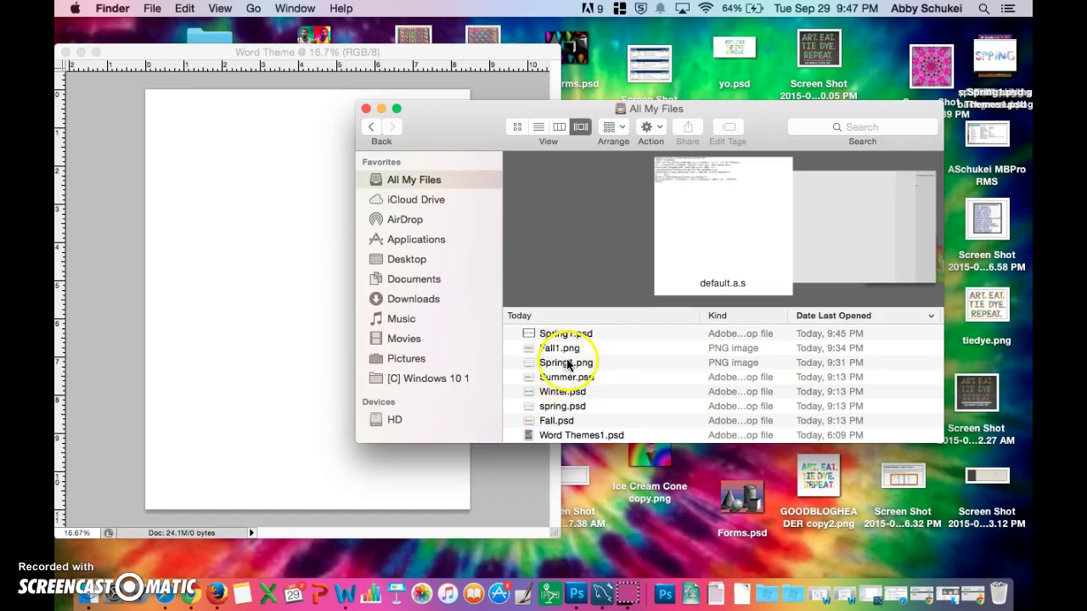
left_click_drag(553, 349, 261, 235)
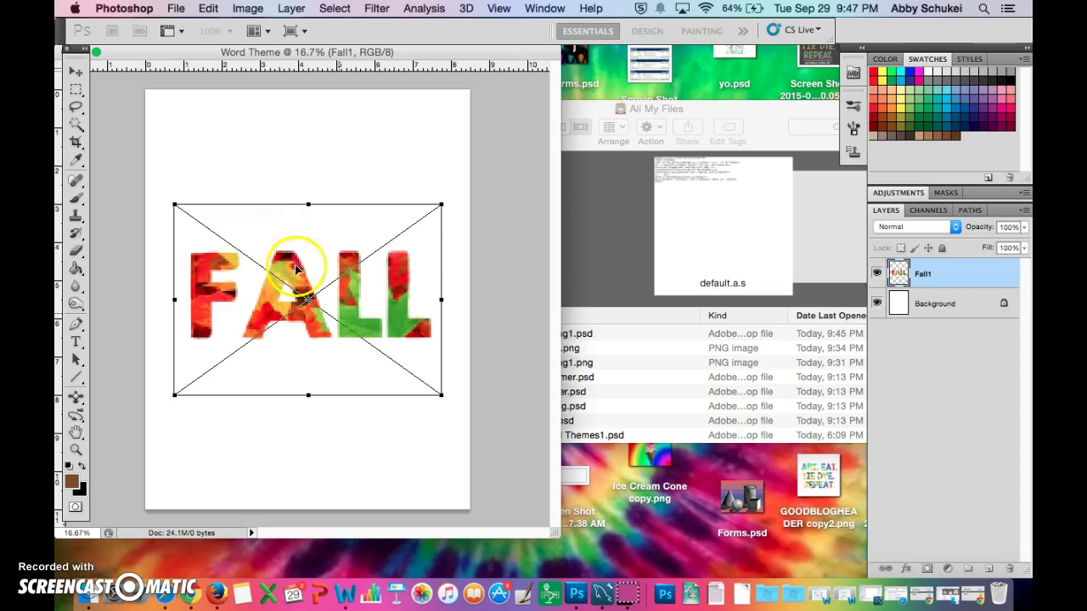
left_click_drag(173, 203, 220, 277)
left_click_drag(282, 339, 268, 168)
key("Escape")
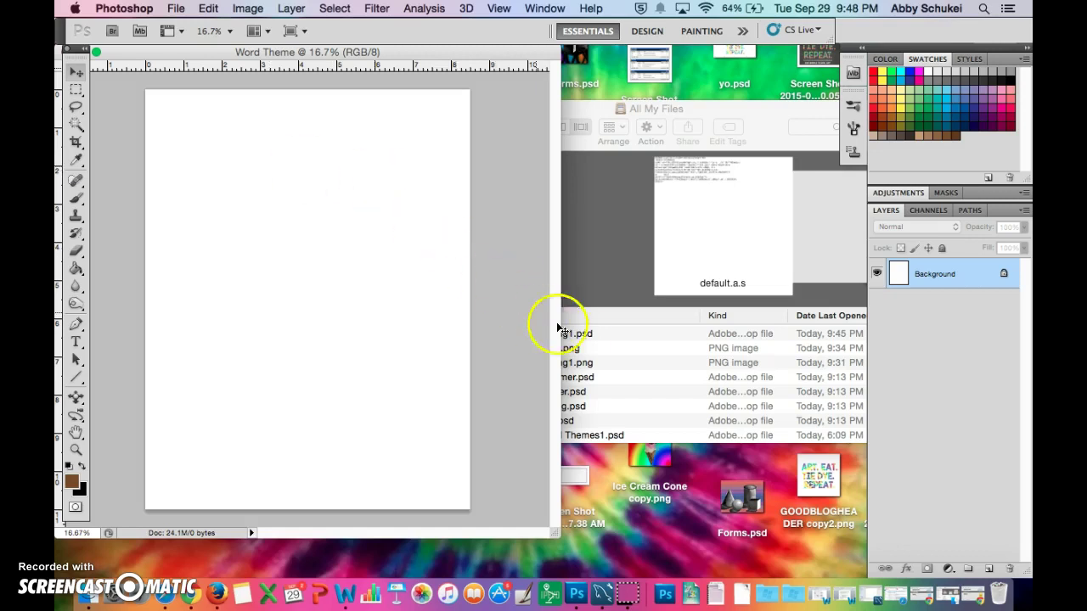
Step: Place Fall1.png from Finder into the Word Theme document, scale it down and move it to the top of the page
left_click(578, 333)
left_click_drag(563, 349, 294, 181)
left_click_drag(174, 205, 242, 257)
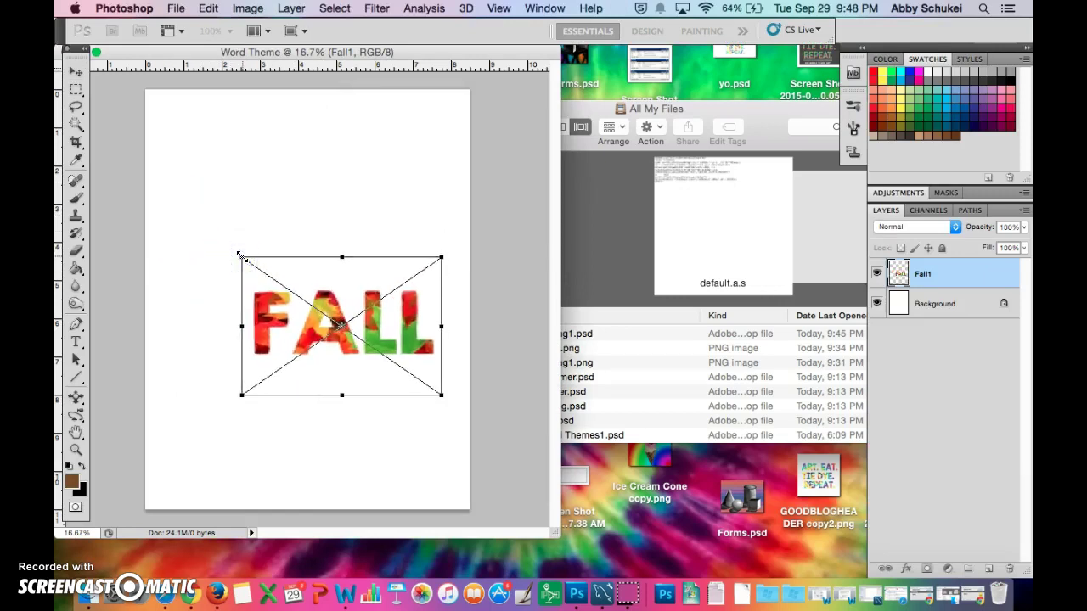
key("Return")
left_click_drag(274, 312, 272, 123)
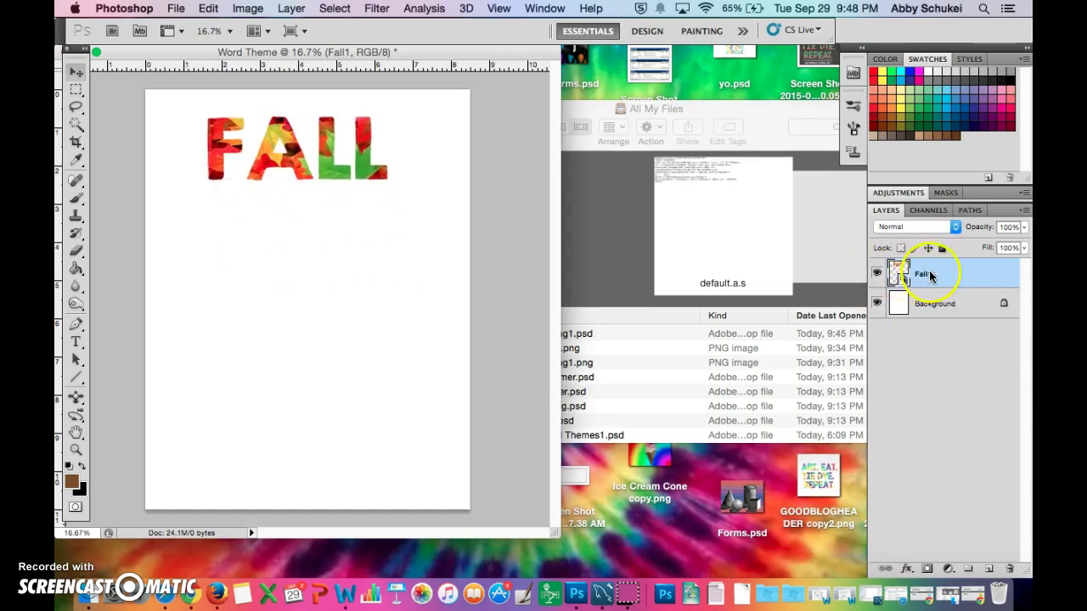
Step: Place Spring1.png from Finder into the document, enlarge it slightly and position it directly below the FALL word
left_click(643, 371)
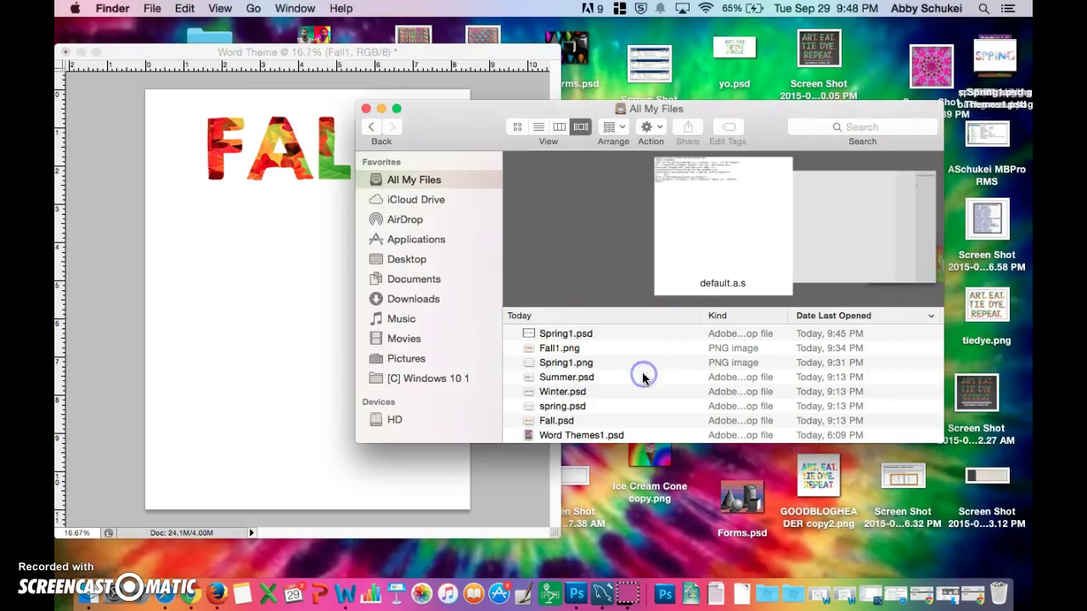
scroll(613, 387, "down", 1)
scroll(612, 378, "up", 2)
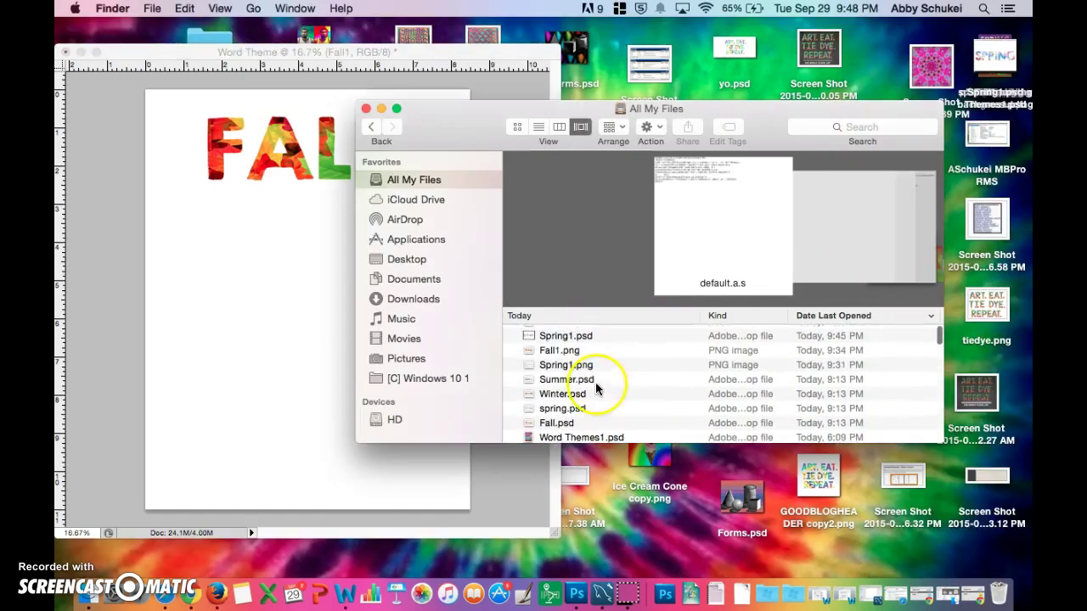
left_click(564, 367)
left_click_drag(564, 367, 281, 301)
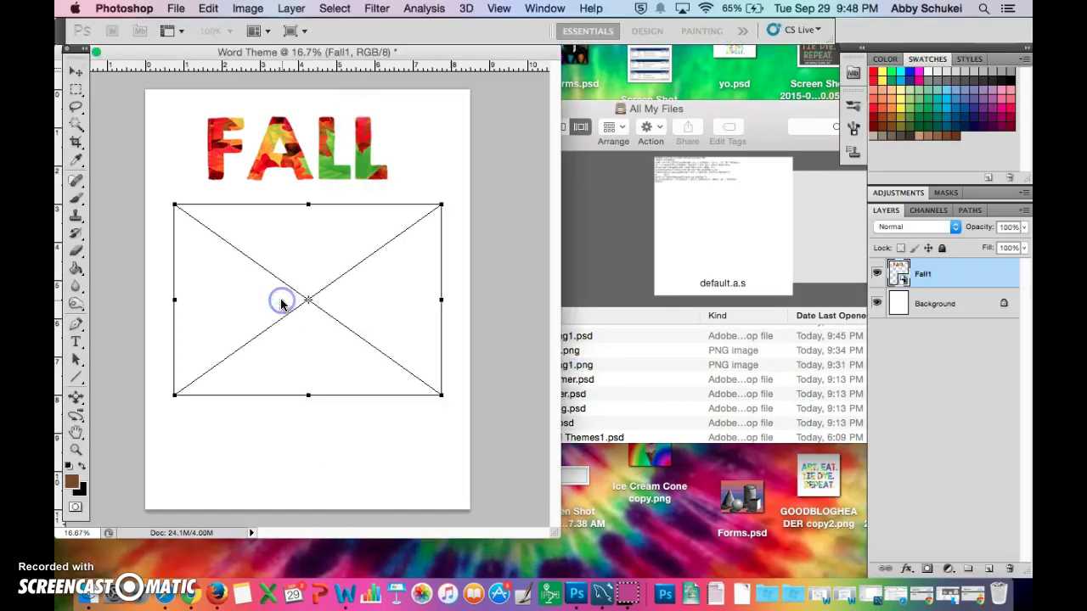
left_click_drag(173, 396, 156, 421)
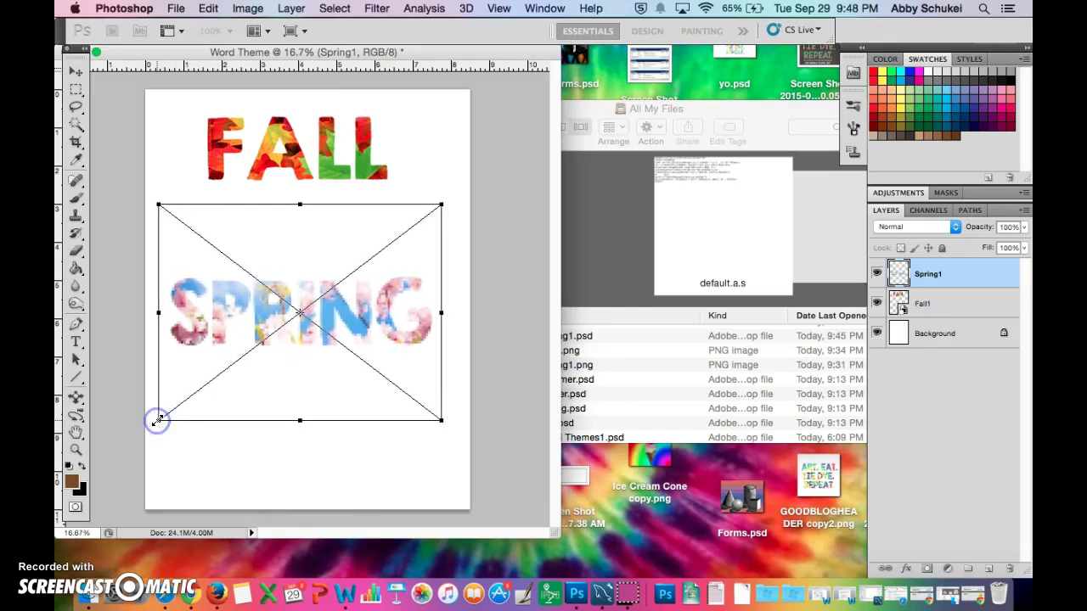
key("Return")
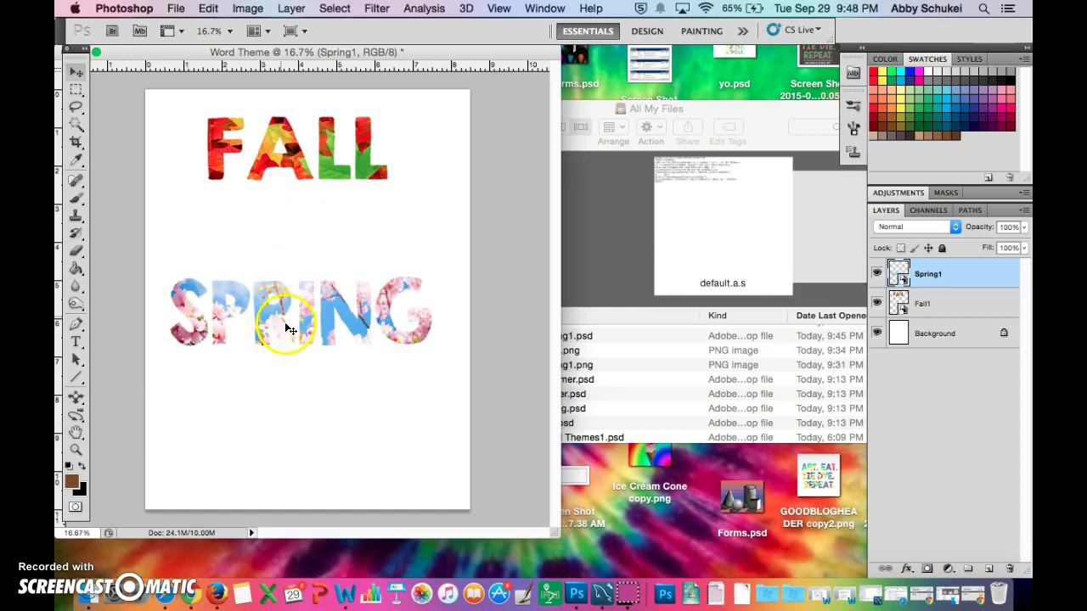
left_click_drag(289, 287, 271, 262)
Step: Place Winter.png from Finder below the SPRING word and scale it up to nearly the same width
left_click(638, 402)
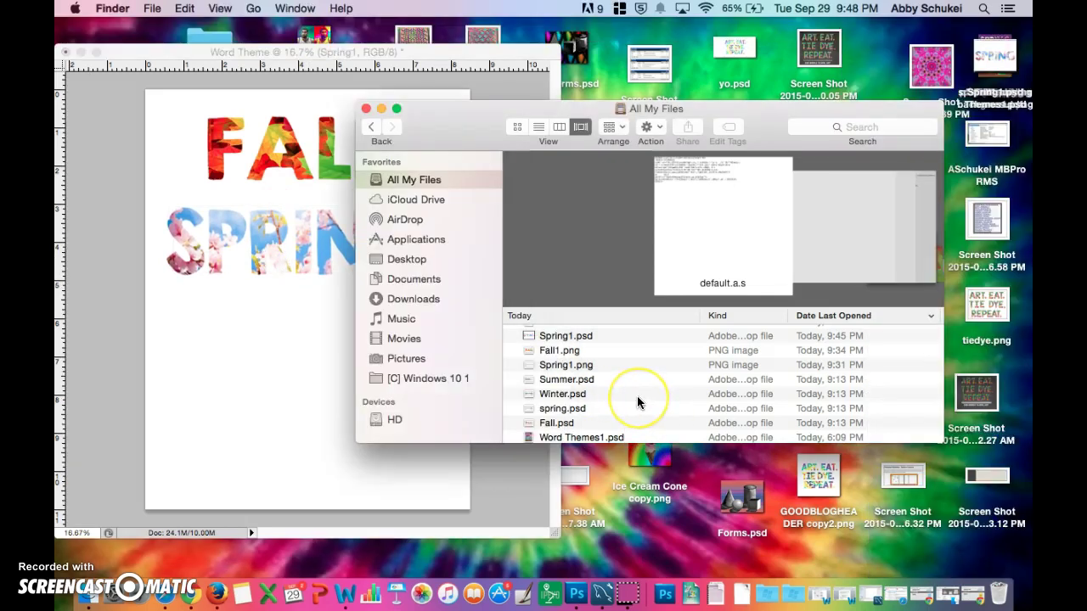
scroll(638, 402, "down", 8)
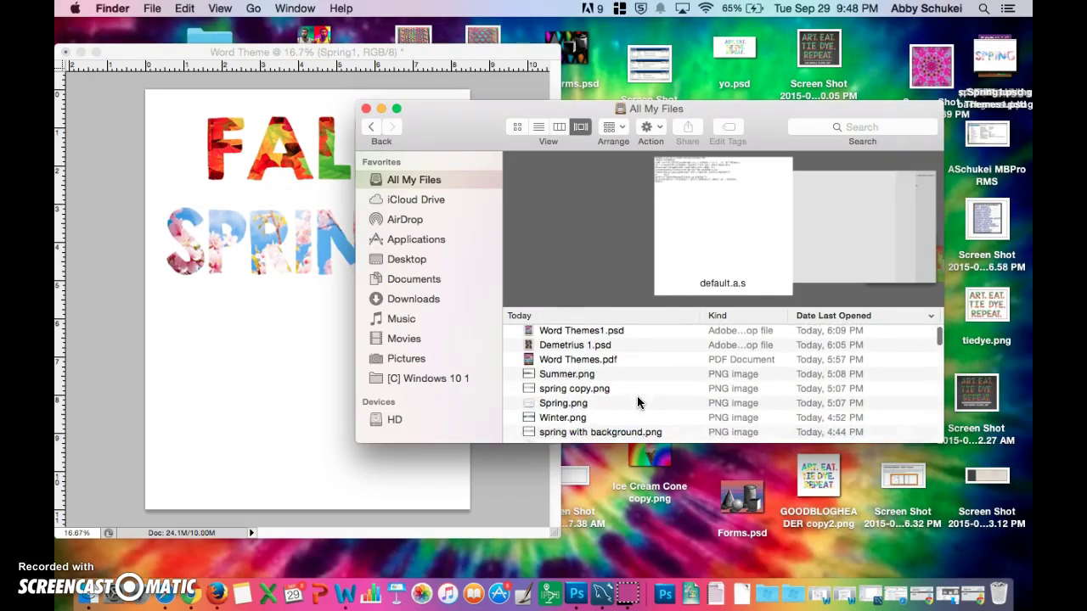
scroll(639, 403, "down", 1)
left_click_drag(633, 390, 285, 361)
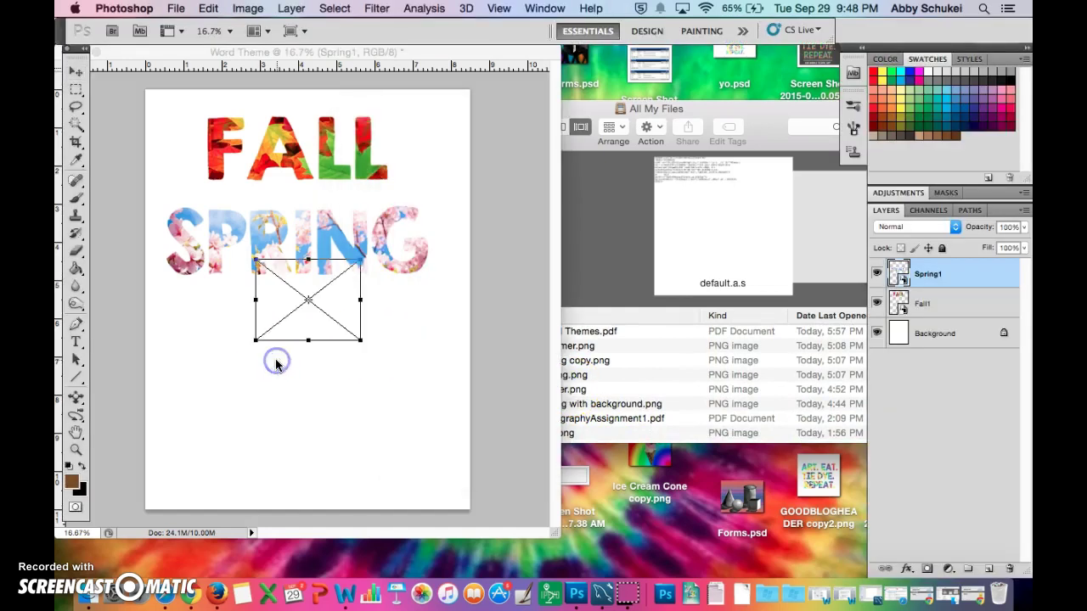
left_click_drag(293, 322, 284, 365)
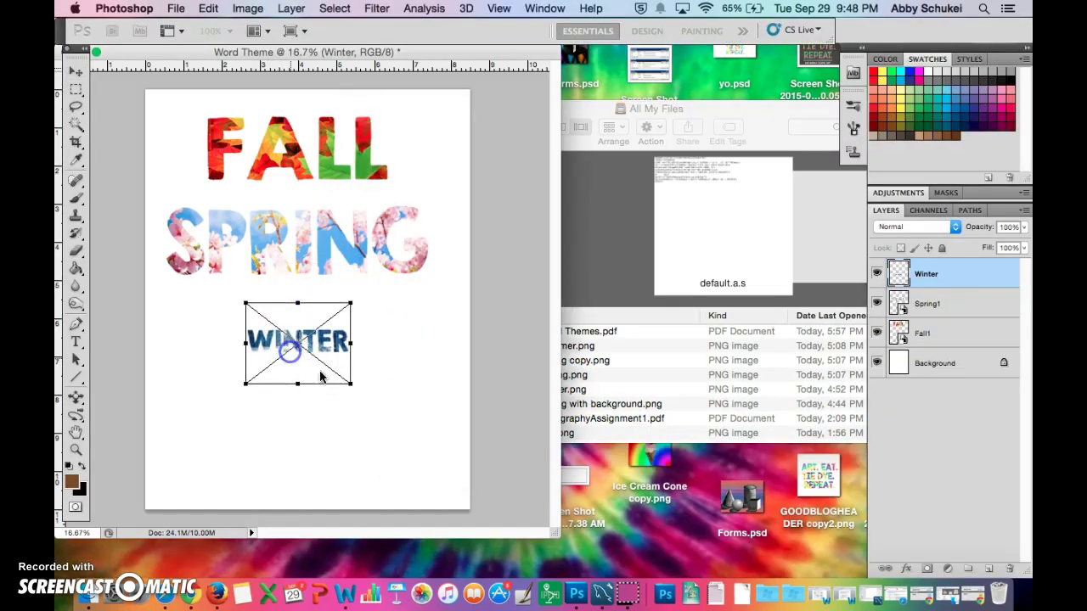
left_click_drag(349, 382, 434, 460)
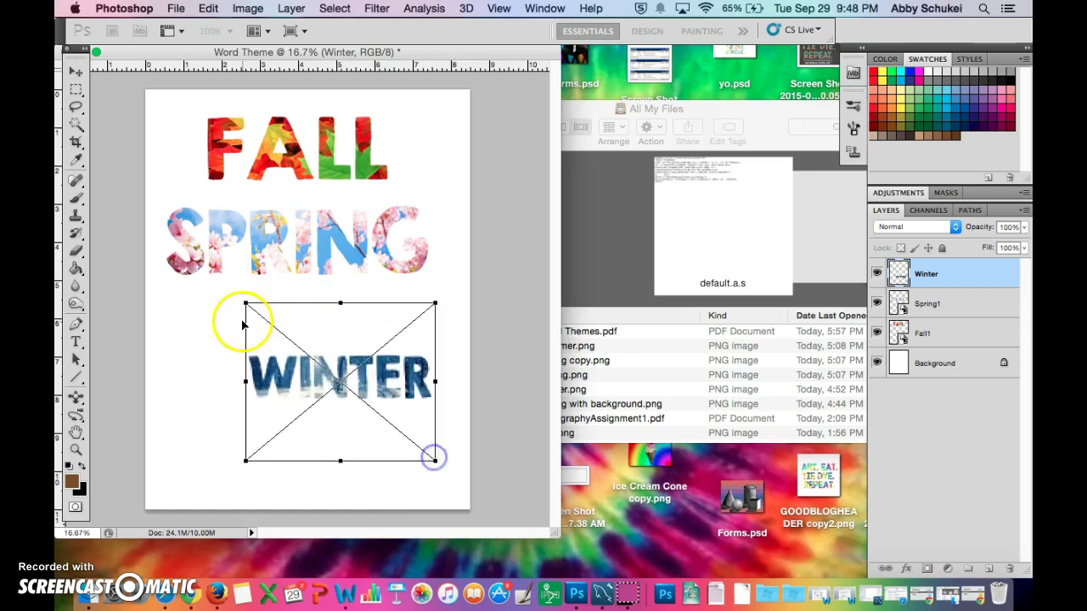
left_click_drag(244, 303, 176, 286)
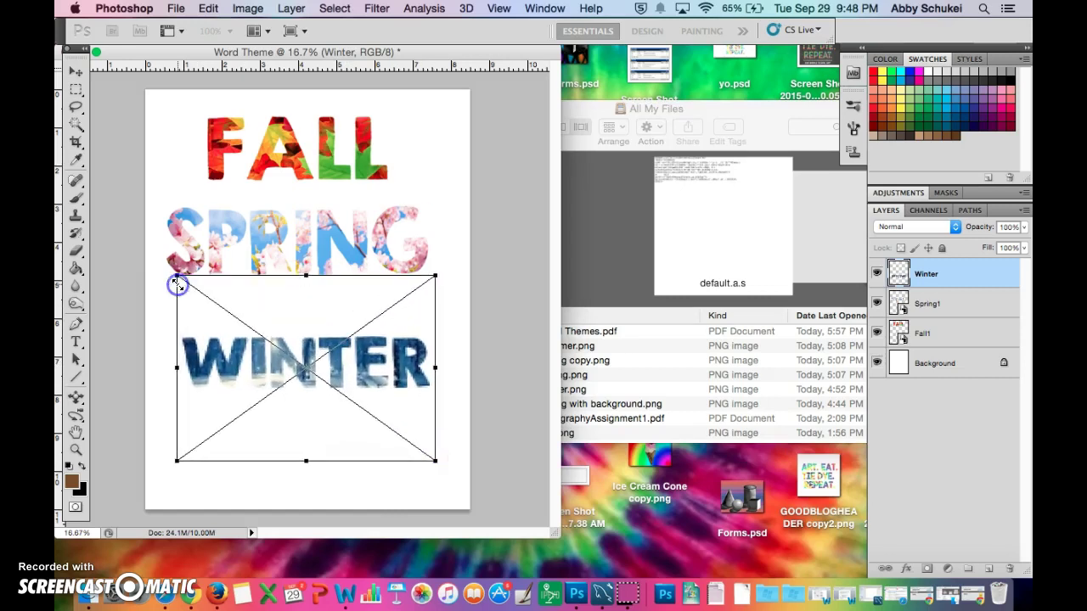
key("Return")
Step: Place Summer.png from Finder below the WINTER word and enlarge it to nearly fill the page width
left_click(752, 286)
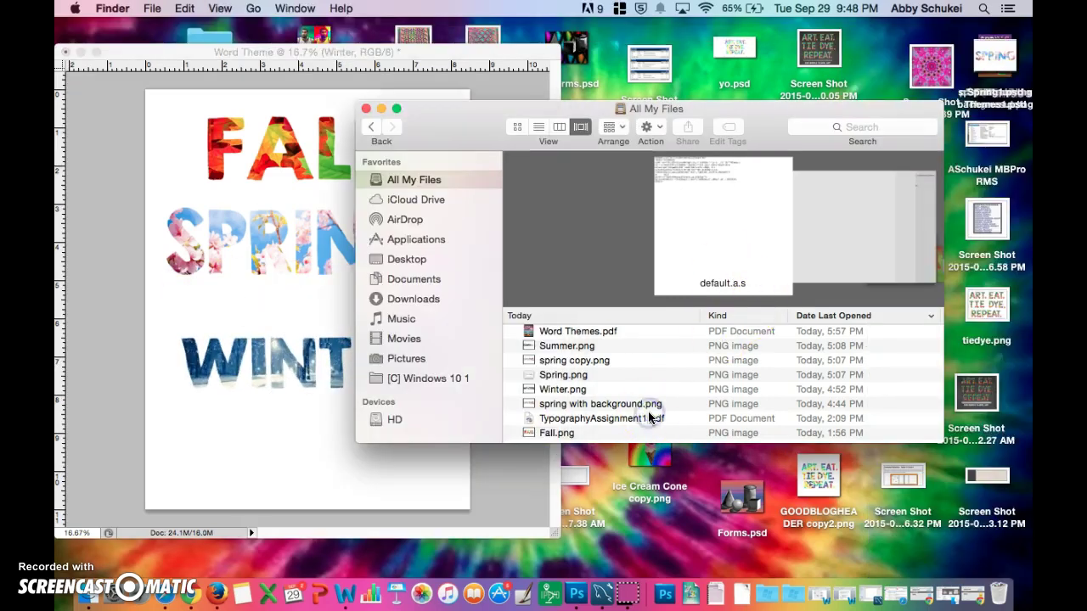
scroll(647, 412, "down", 2)
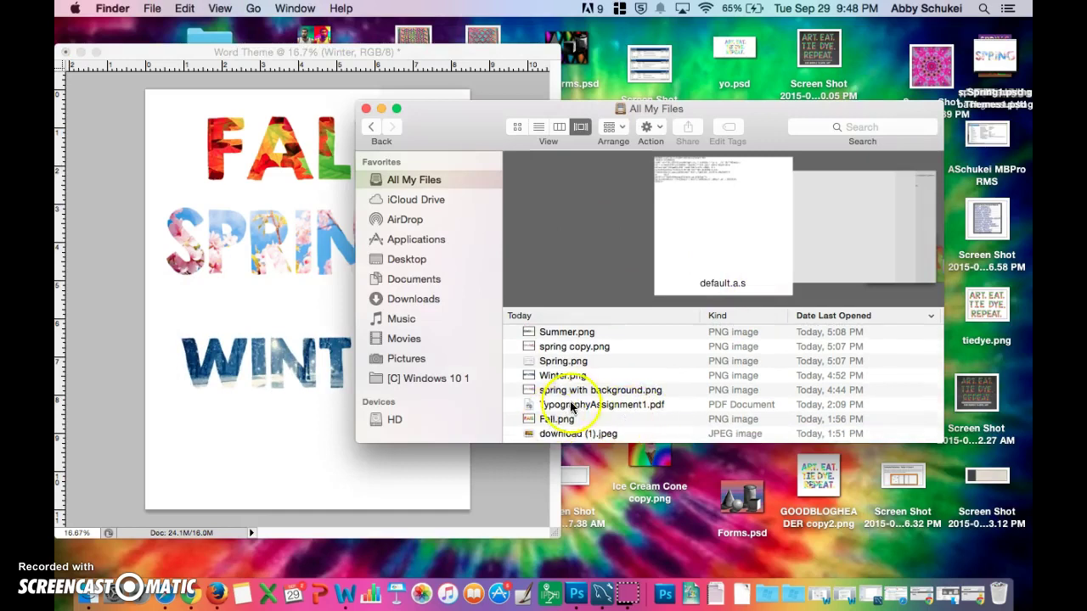
scroll(576, 397, "up", 2)
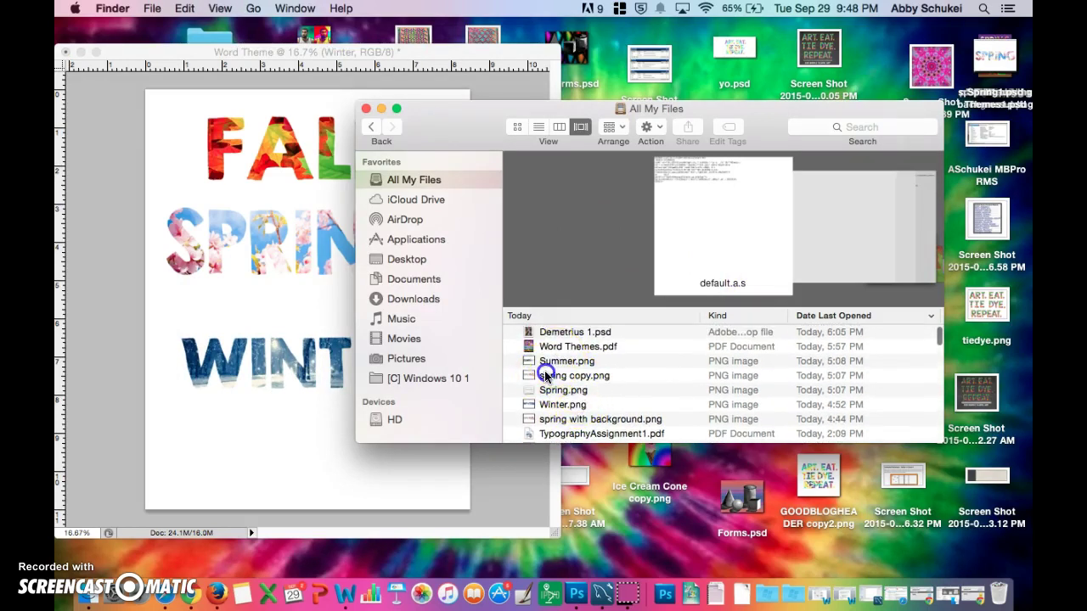
left_click(546, 375)
left_click_drag(545, 376, 170, 386)
left_click_drag(358, 389, 417, 375)
left_click_drag(415, 492, 444, 538)
key("Return")
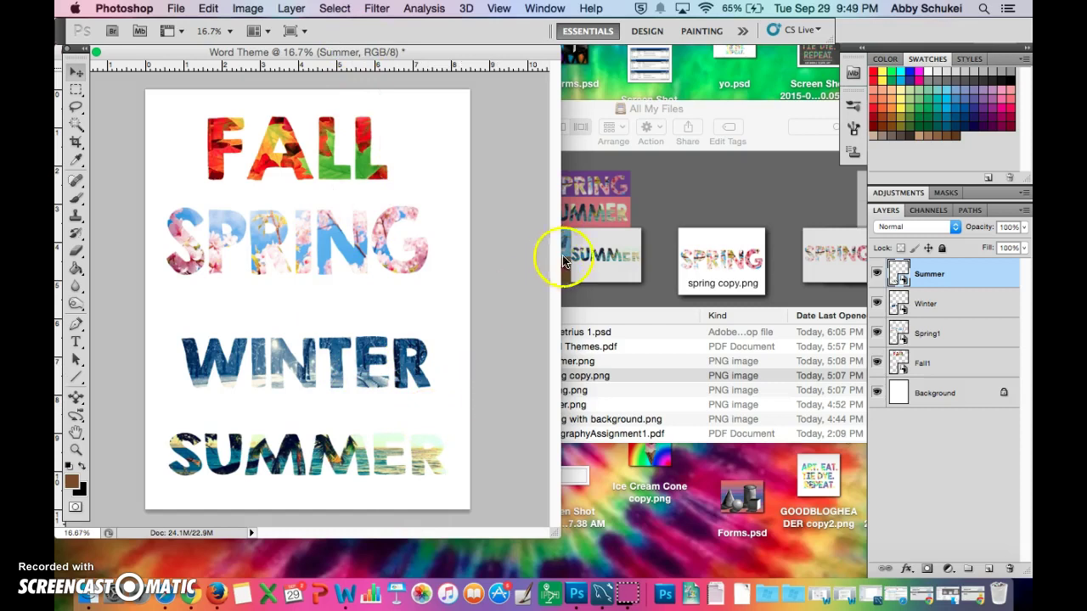
Step: Open Word Themes.pdf in Preview and examine the whole finished example page with its coloured band behind each word
left_click(604, 212)
left_click(664, 217)
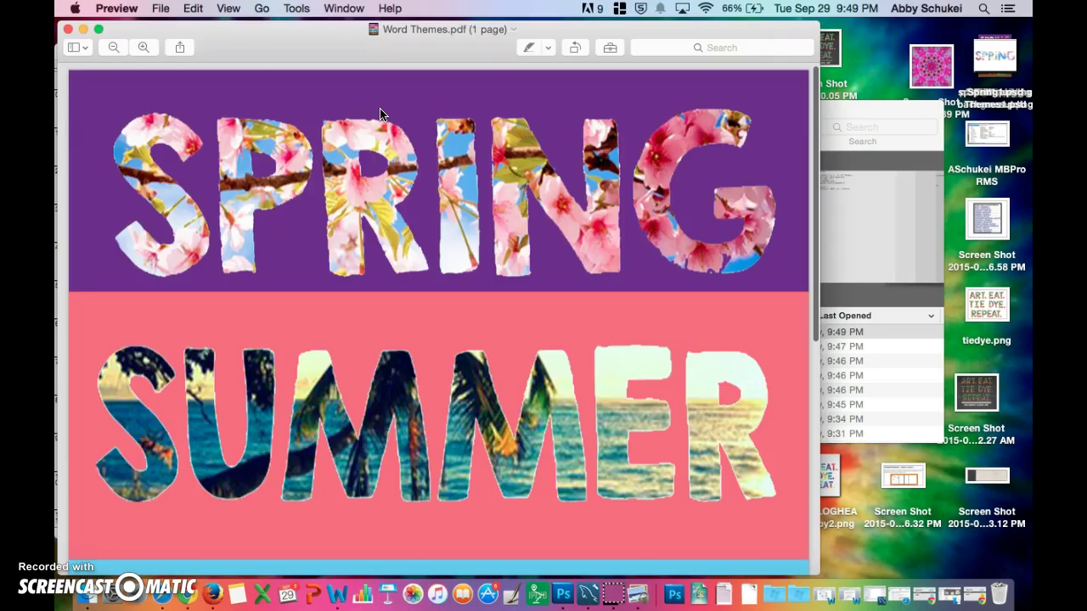
left_click(434, 129)
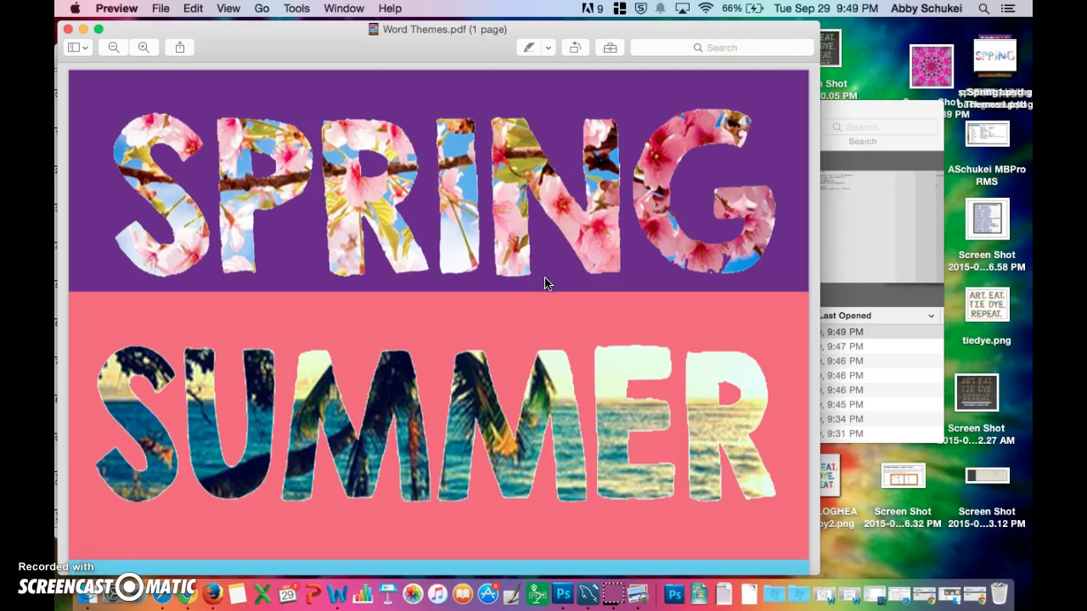
left_click(439, 422)
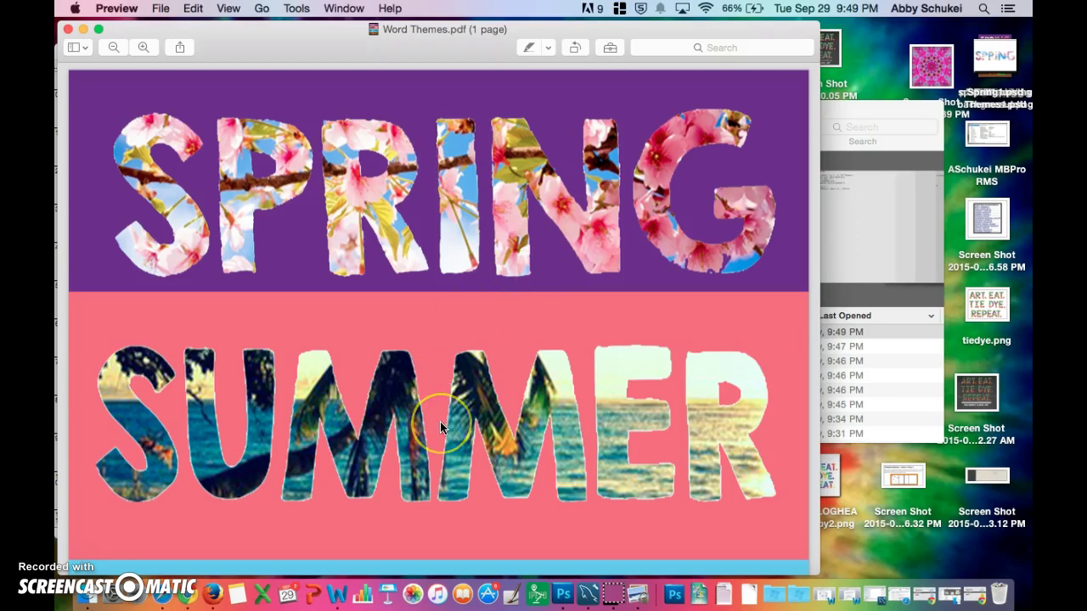
key("super+minus")
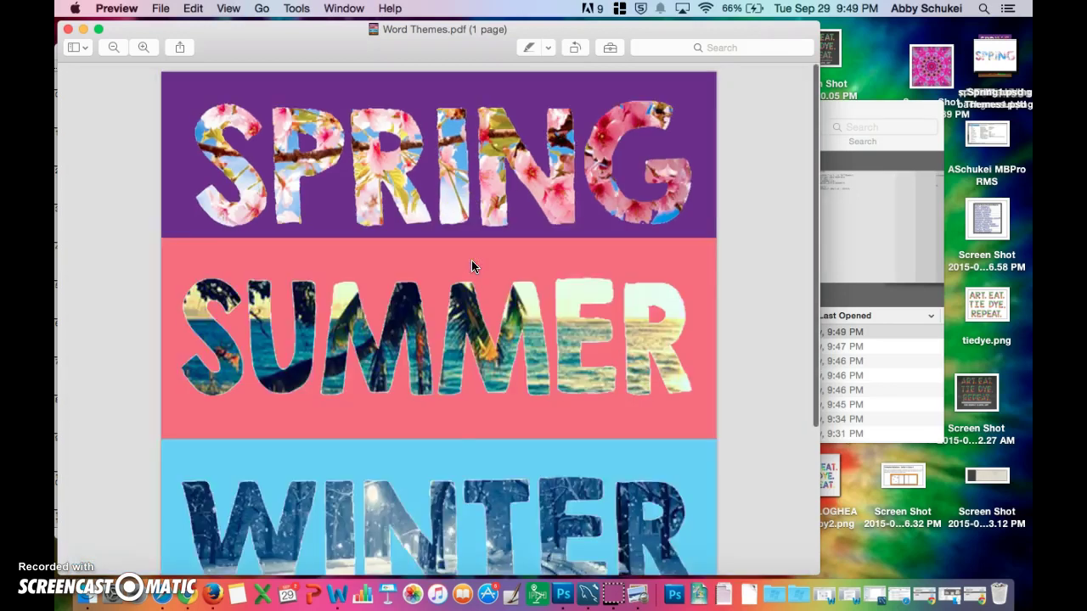
scroll(471, 260, "down", 3)
scroll(471, 260, "up", 2)
scroll(471, 260, "left", 3)
left_click(463, 202)
key("super+minus")
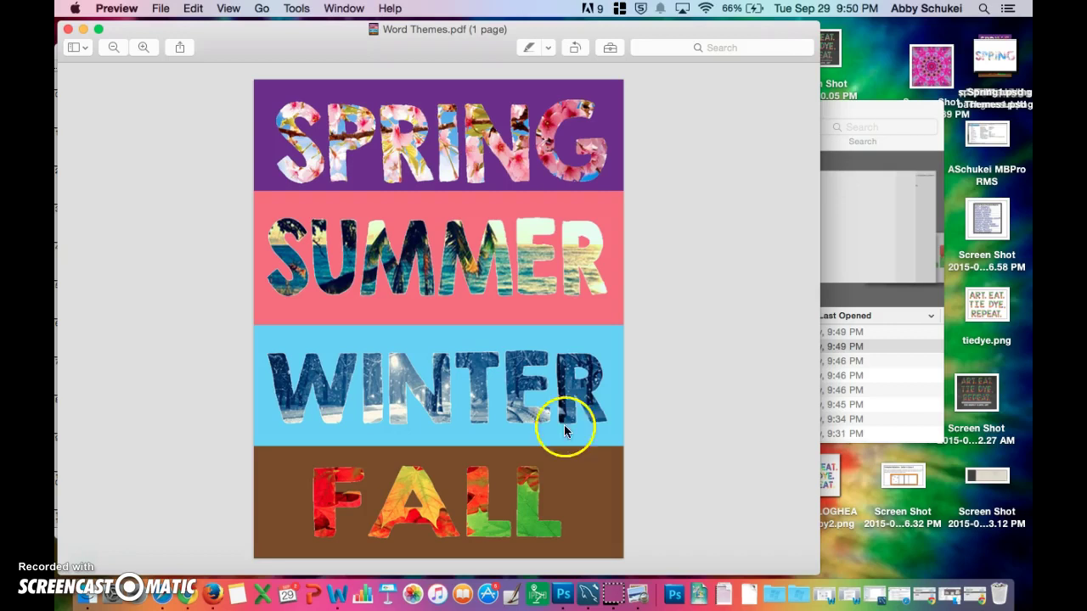
Step: Minimise the example PDF and, back in Photoshop, move the Word Theme document window toward the middle of the workspace
left_click(82, 31)
left_click(96, 199)
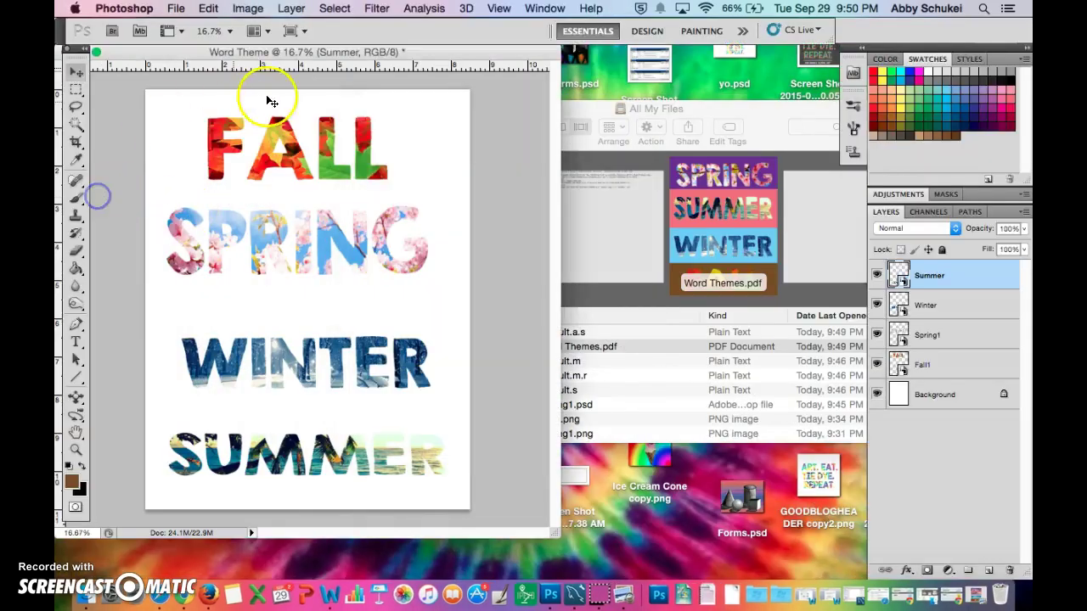
left_click_drag(157, 53, 267, 66)
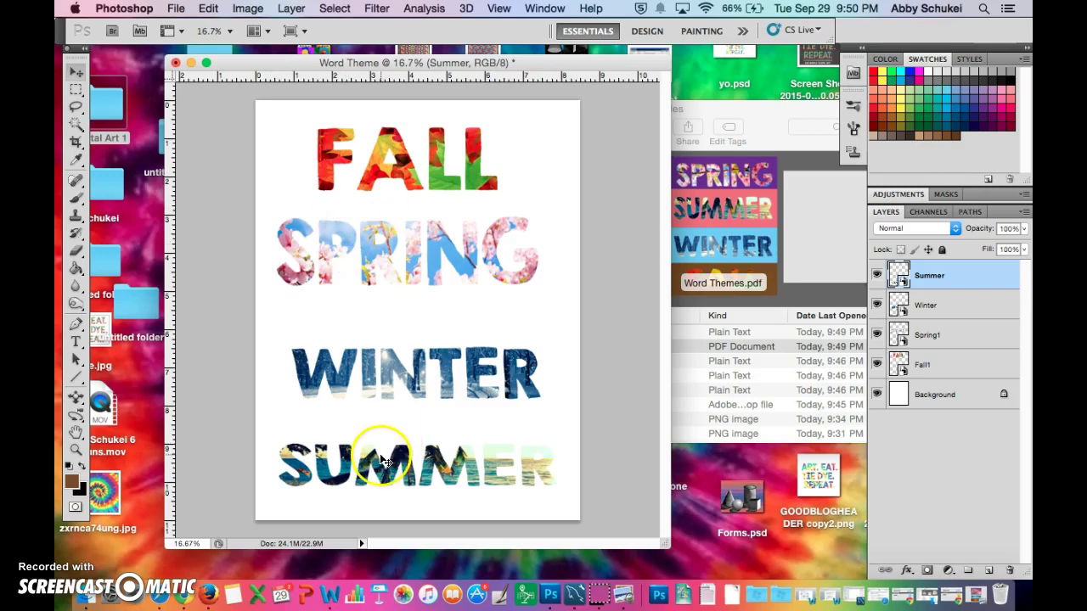
Step: Rasterize the Summer, Winter, Spring1 and Fall1 layers one after another
right_click(952, 275)
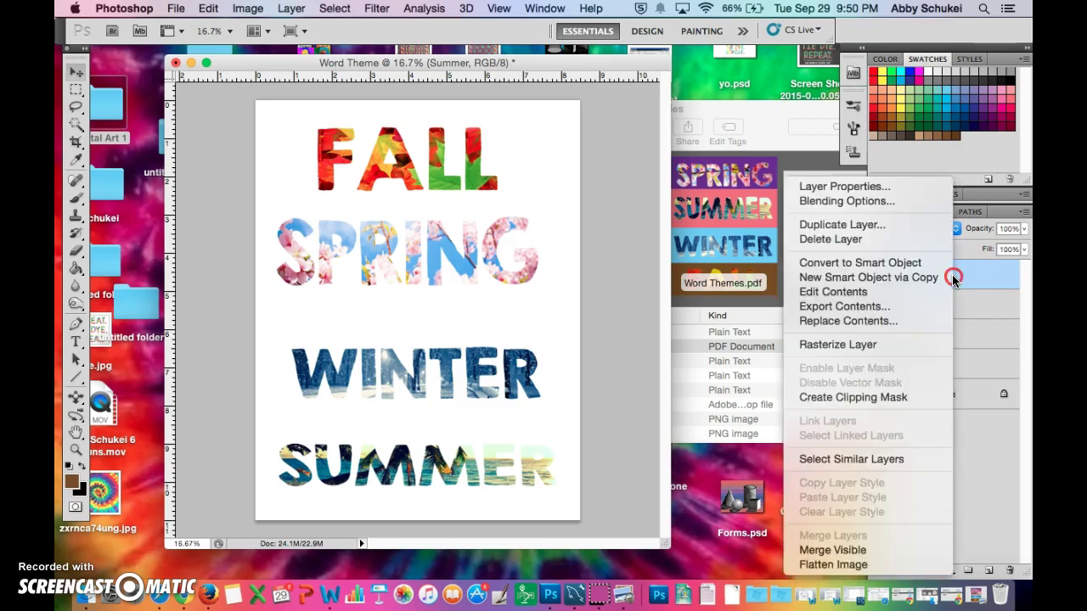
left_click(926, 341)
right_click(926, 308)
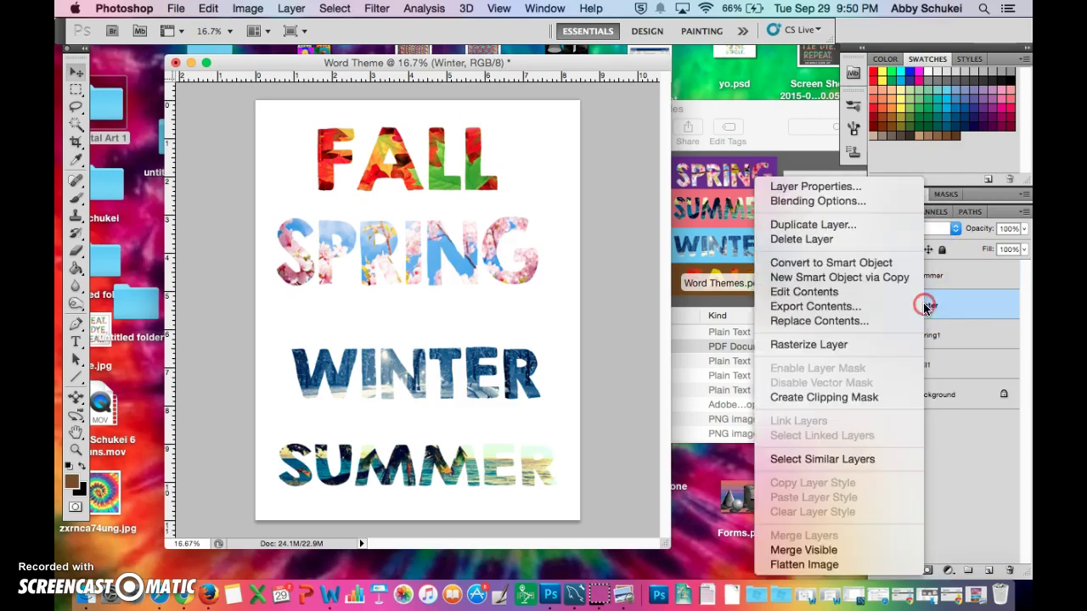
left_click(839, 345)
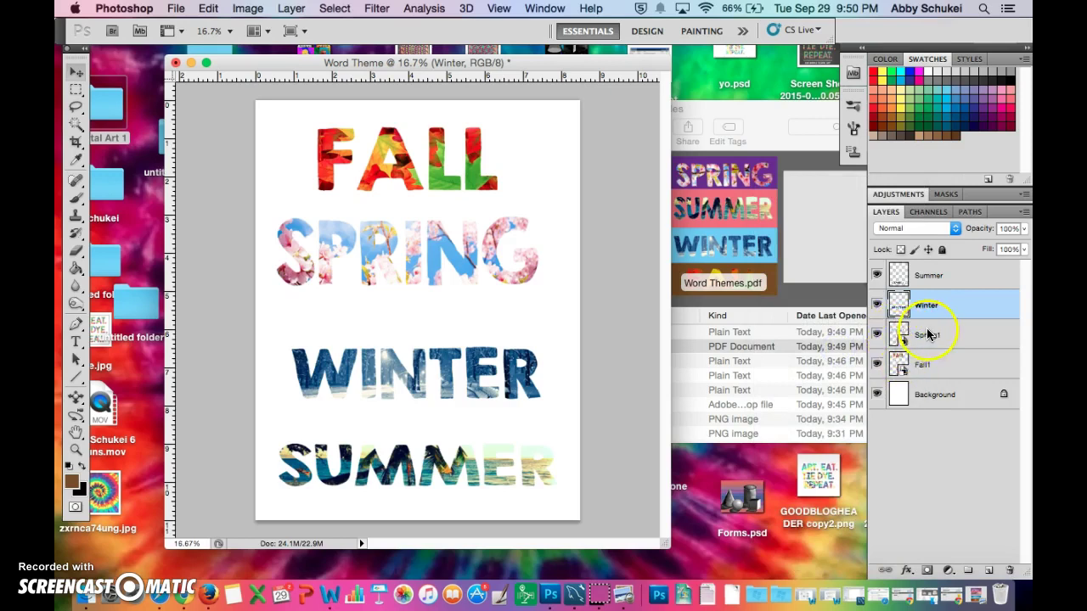
right_click(926, 328)
left_click(820, 347)
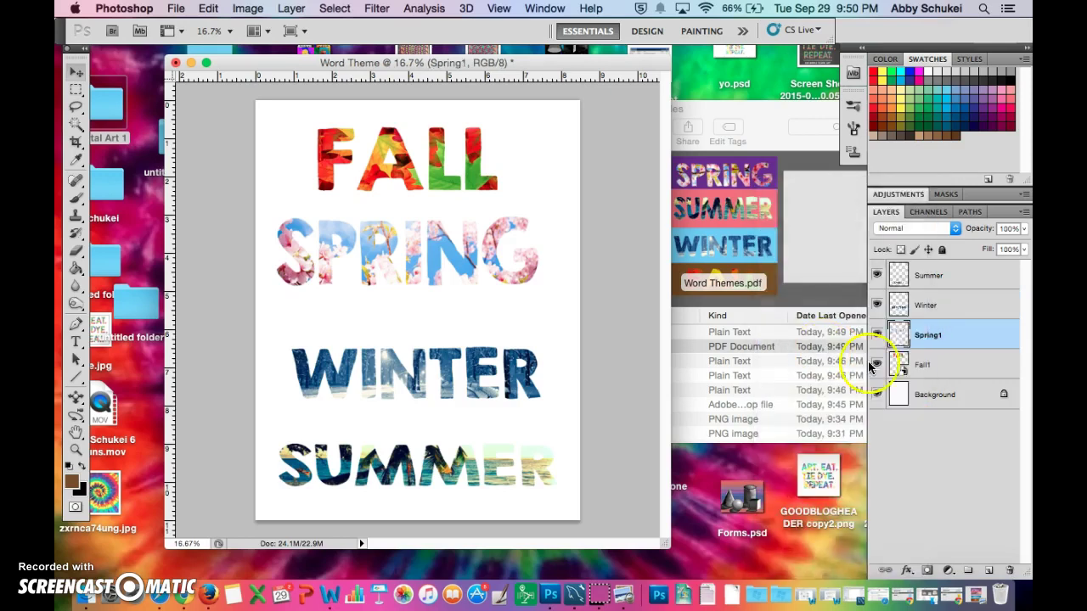
right_click(919, 363)
left_click(858, 344)
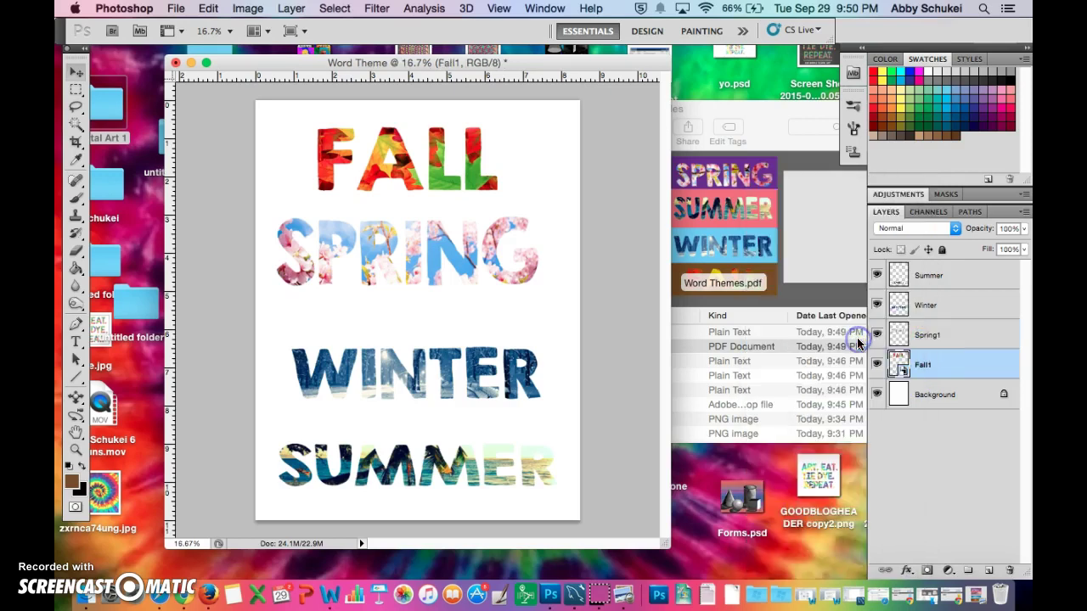
Step: Enlarge the WINTER word upward and outward to about the width of SUMMER and apply the transformation
left_click(909, 304)
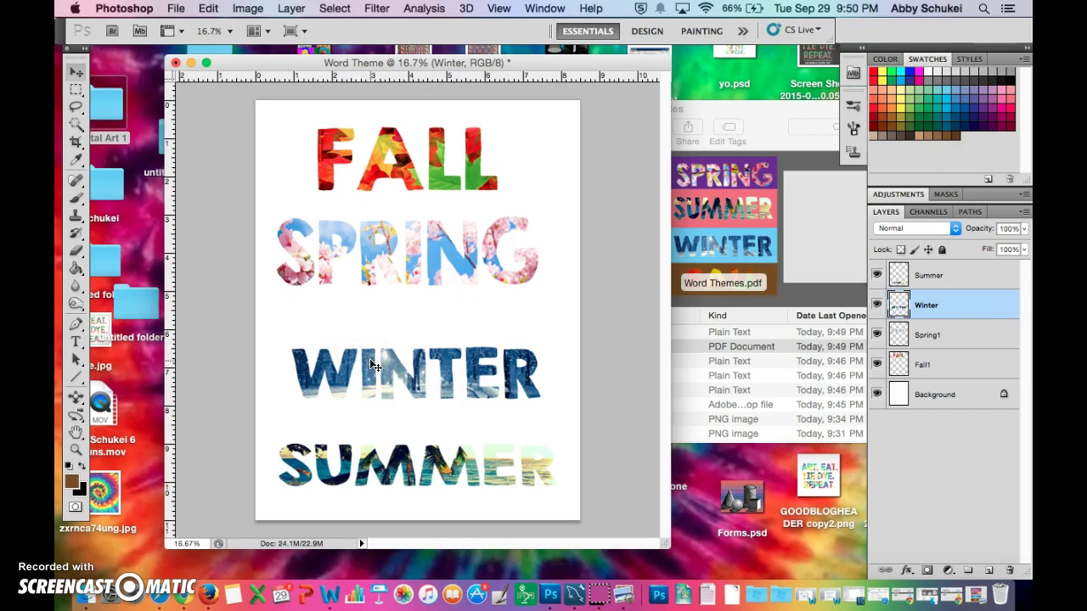
key("super+t")
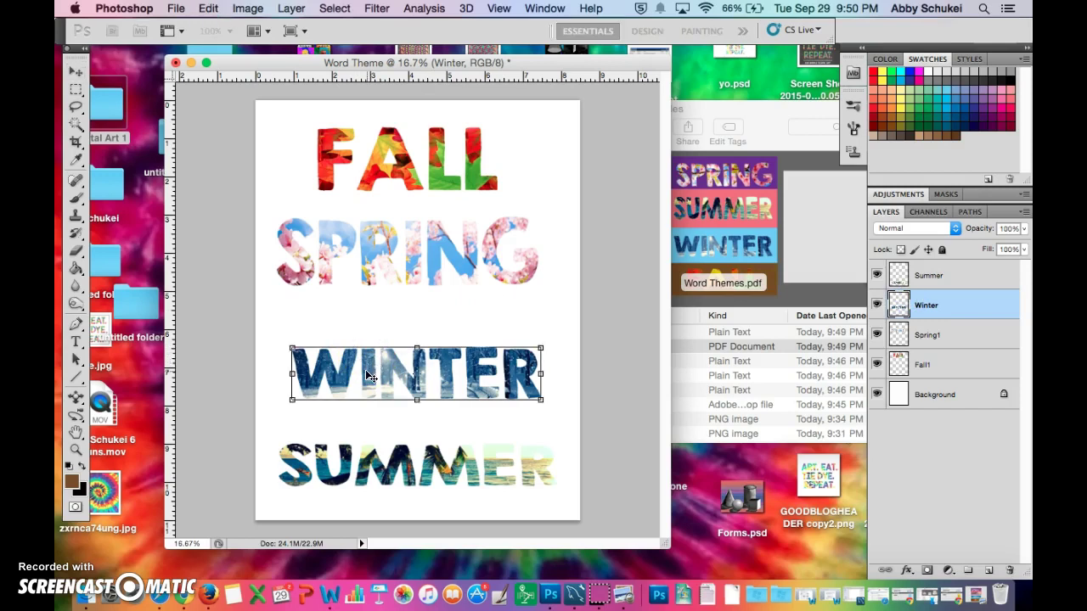
left_click_drag(287, 344, 267, 325)
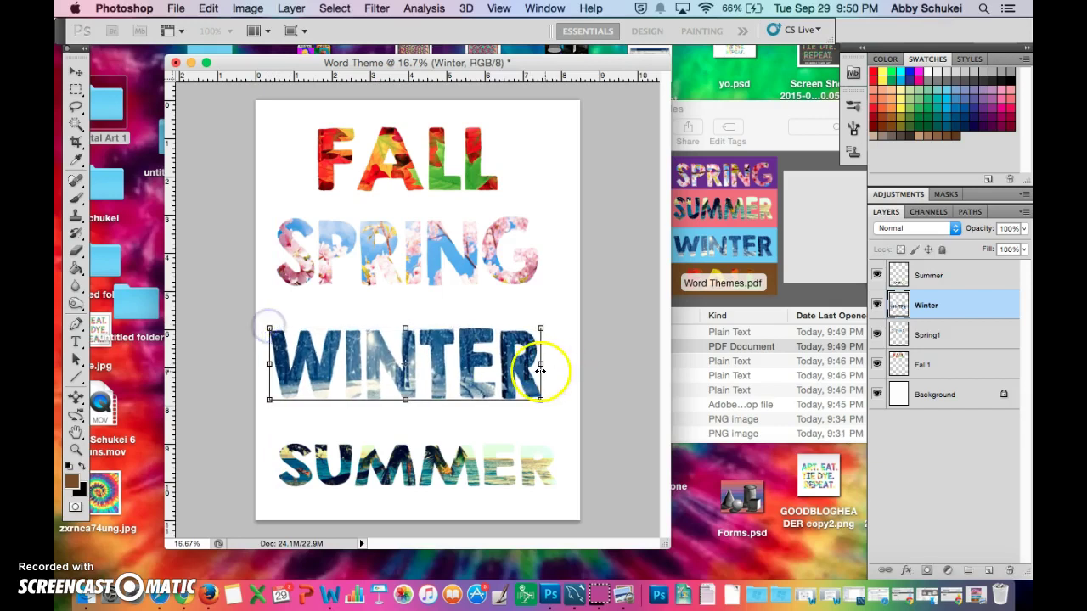
left_click_drag(539, 366, 551, 366)
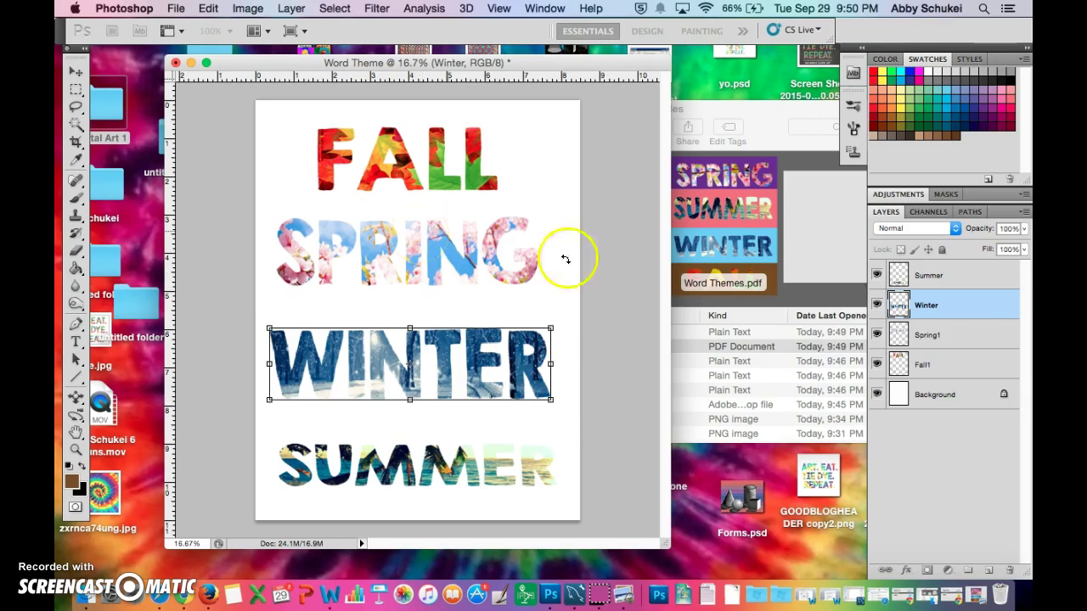
left_click(922, 370)
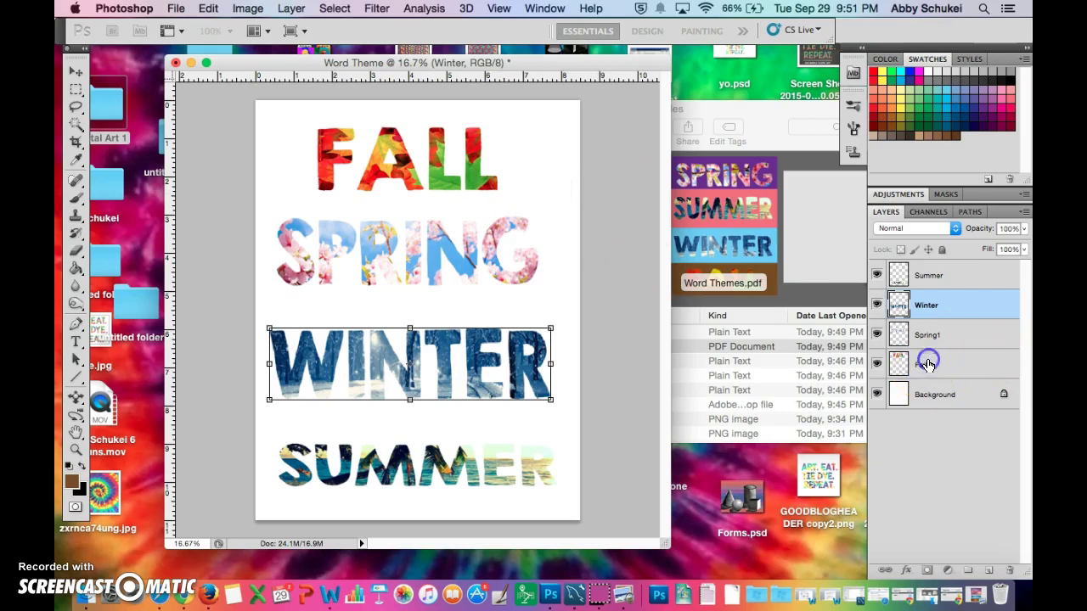
left_click(76, 71)
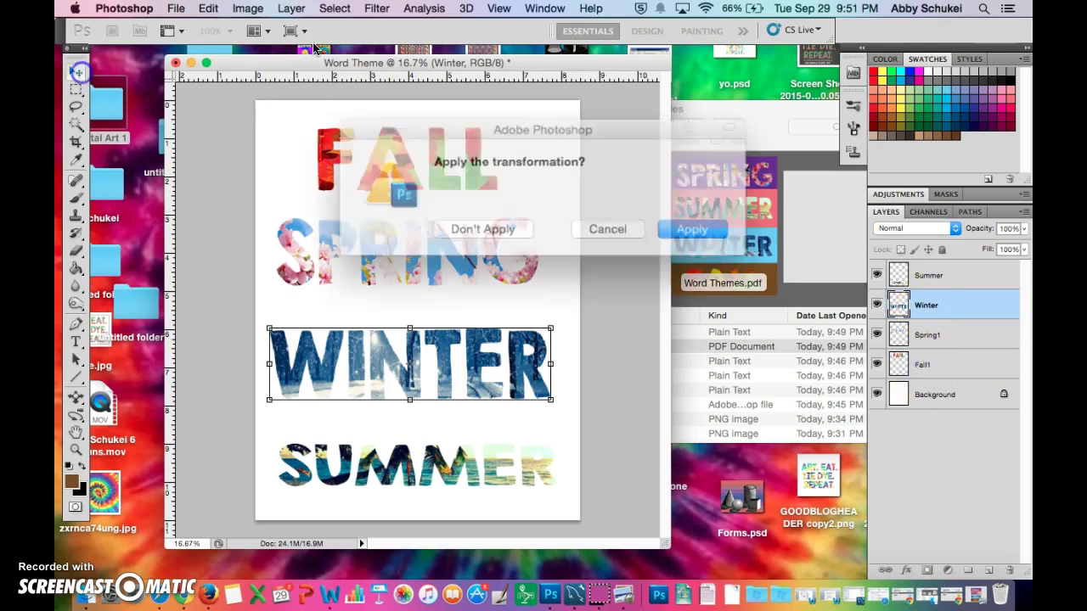
left_click(671, 223)
Step: On the Fall1 layer, marquee-select a full-width band from the page top to just above SPRING and fill it with dark brown
left_click(923, 361)
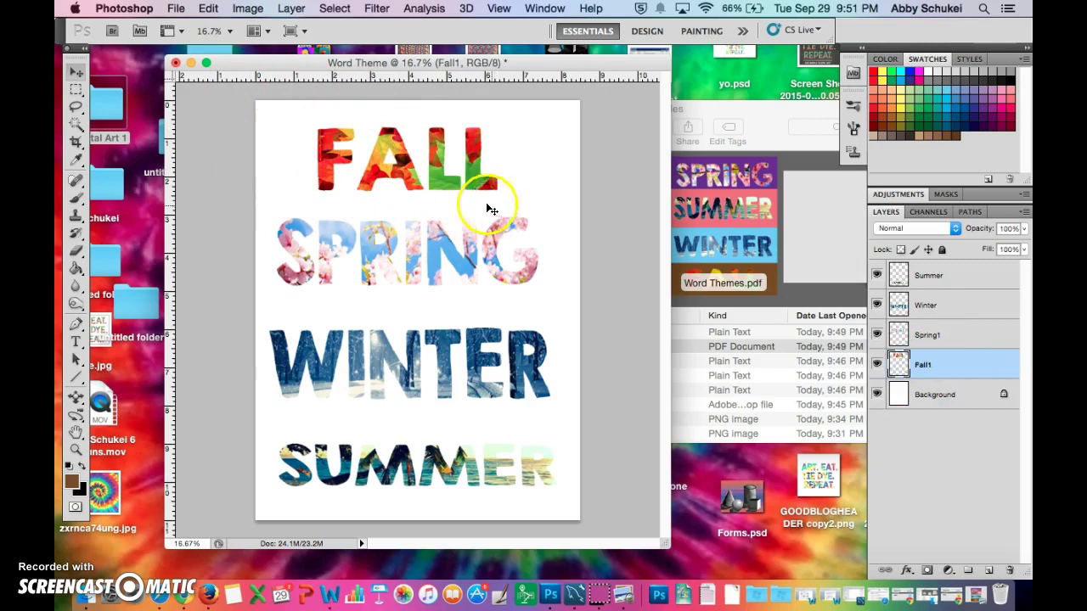
left_click(76, 90)
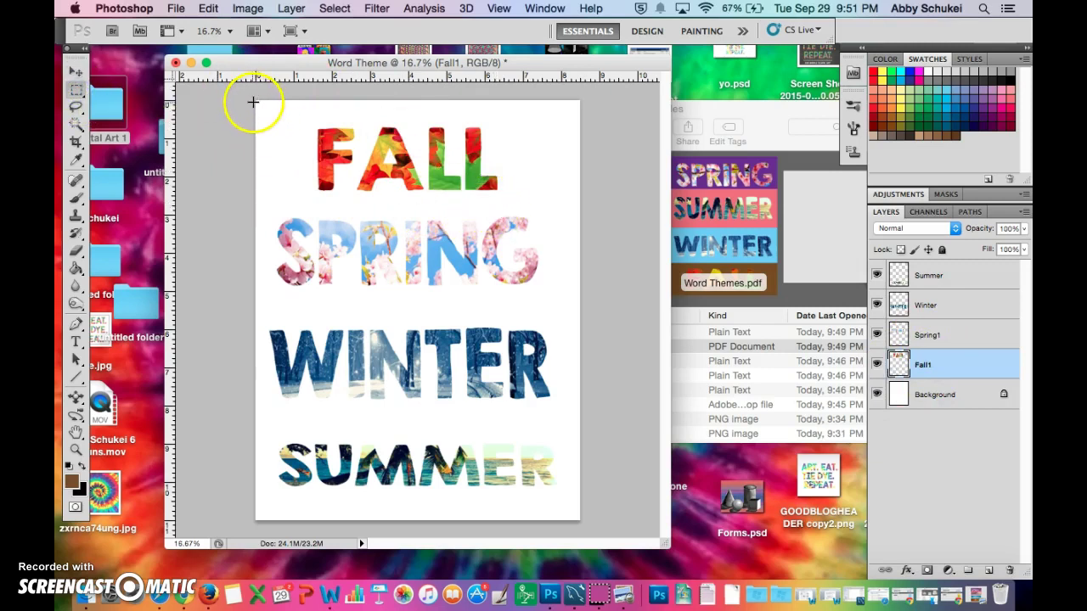
left_click_drag(255, 100, 437, 219)
left_click_drag(539, 216, 597, 209)
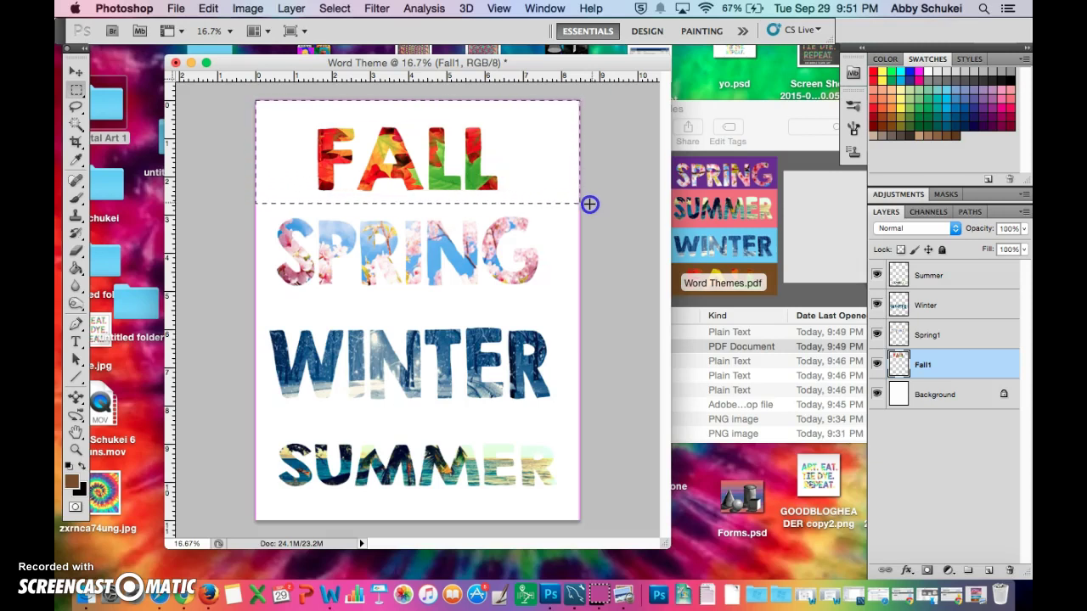
left_click_drag(587, 205, 587, 205)
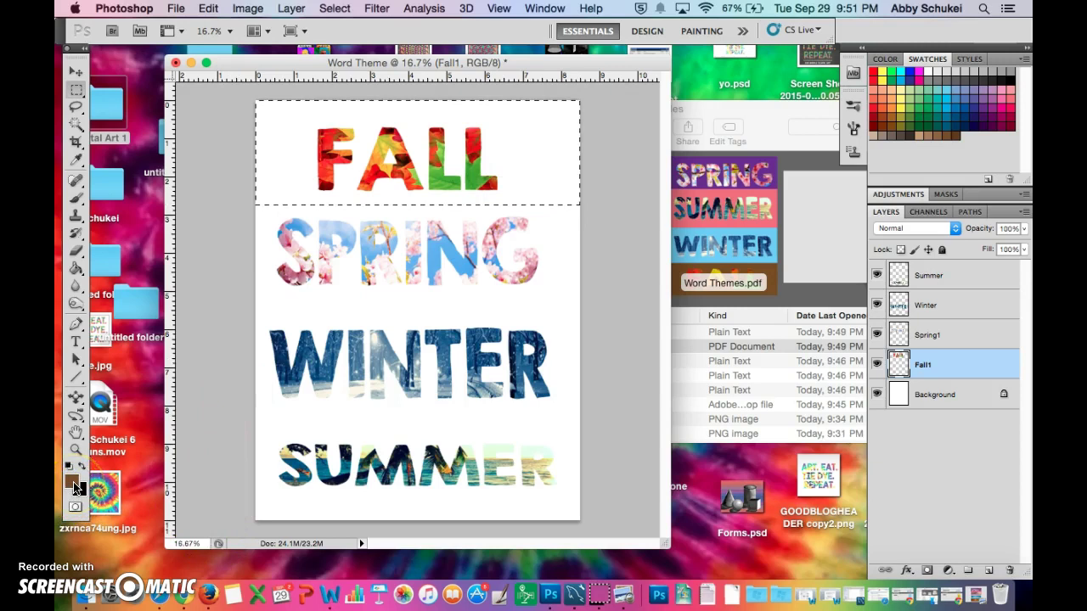
left_click(72, 266)
left_click(275, 146)
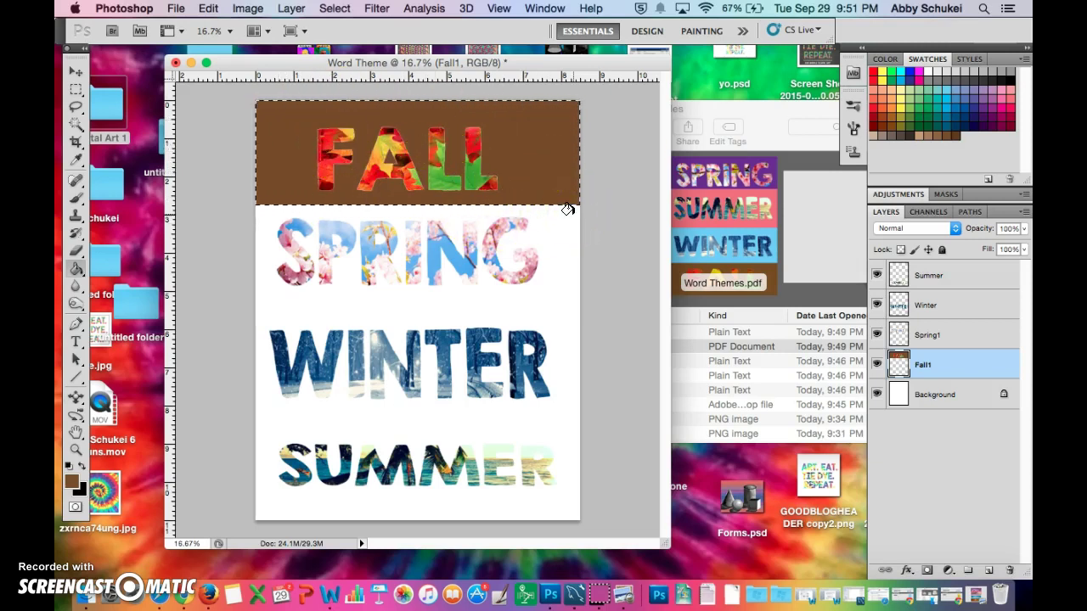
Step: Try an orange fill and a bright red fill for the band behind FALL
left_click(892, 107)
left_click(530, 128)
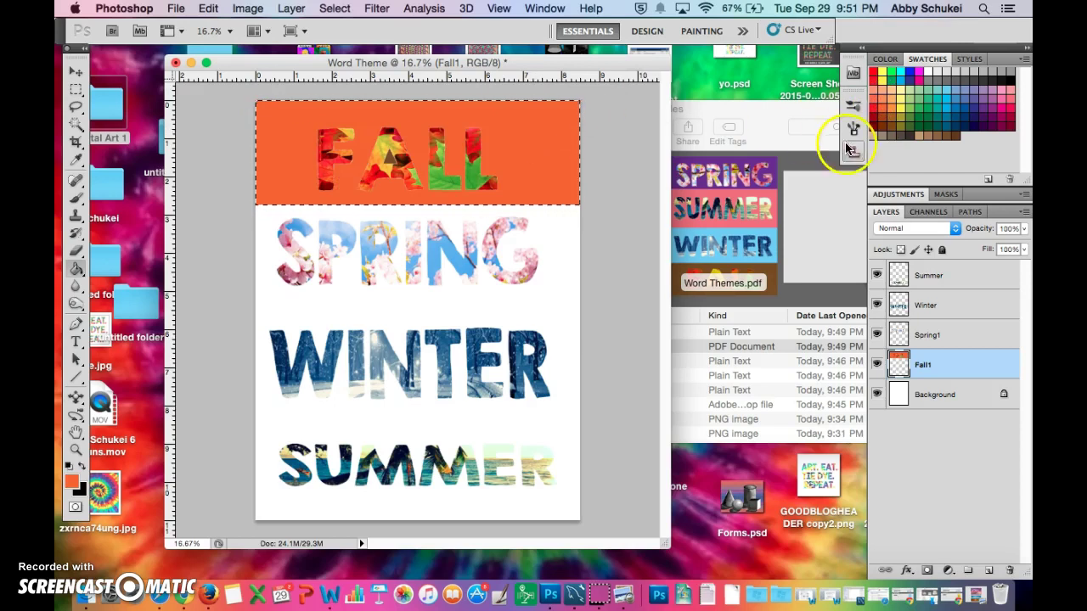
left_click(874, 72)
left_click(510, 148)
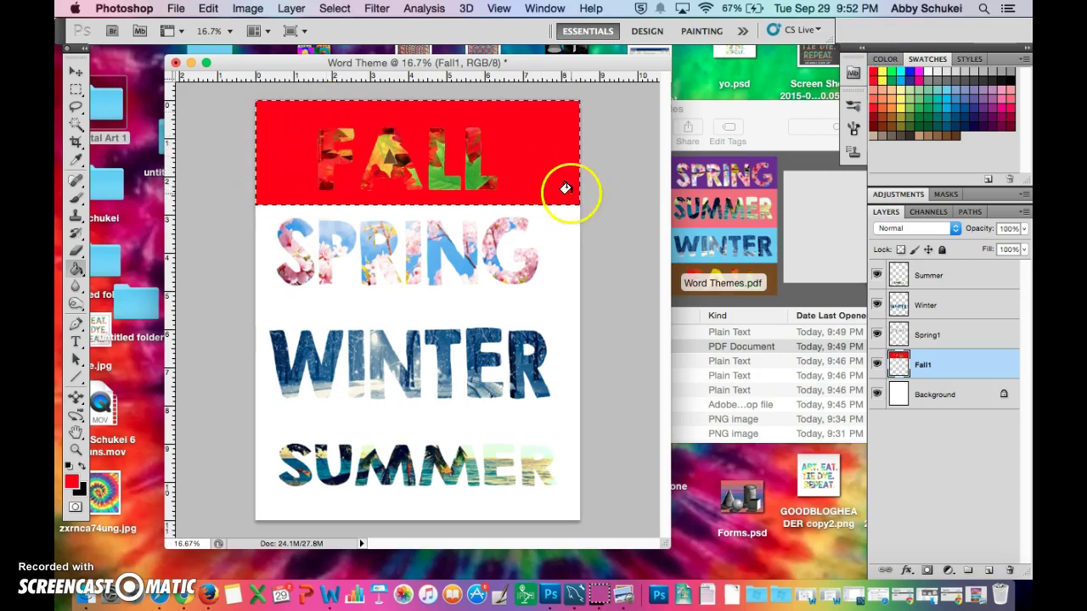
Step: Fill the band behind FALL with a lighter brown swatch and clear the selection
left_click(936, 129)
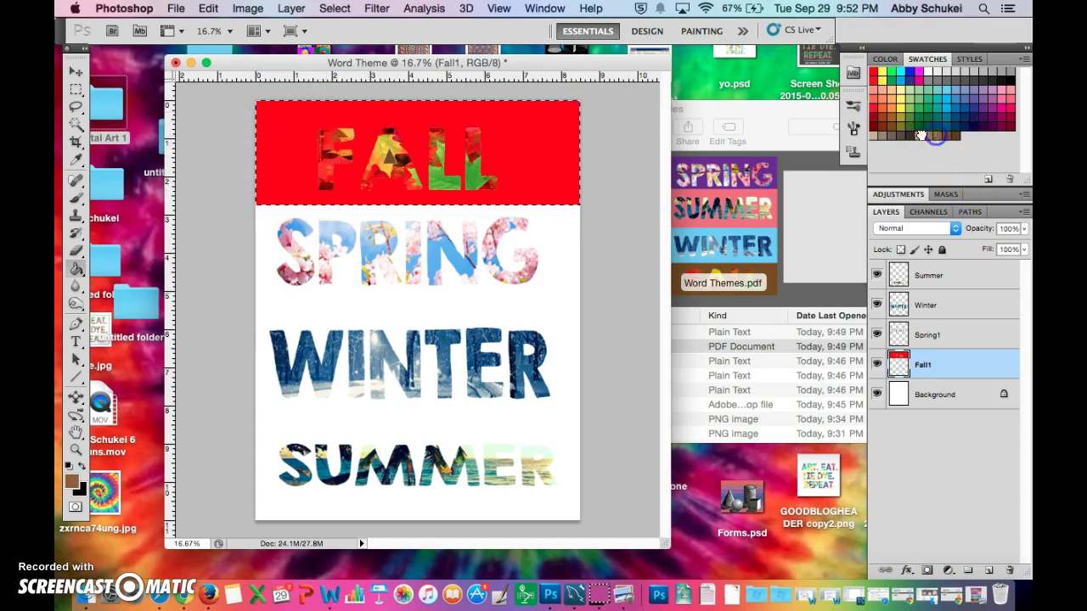
left_click(554, 133)
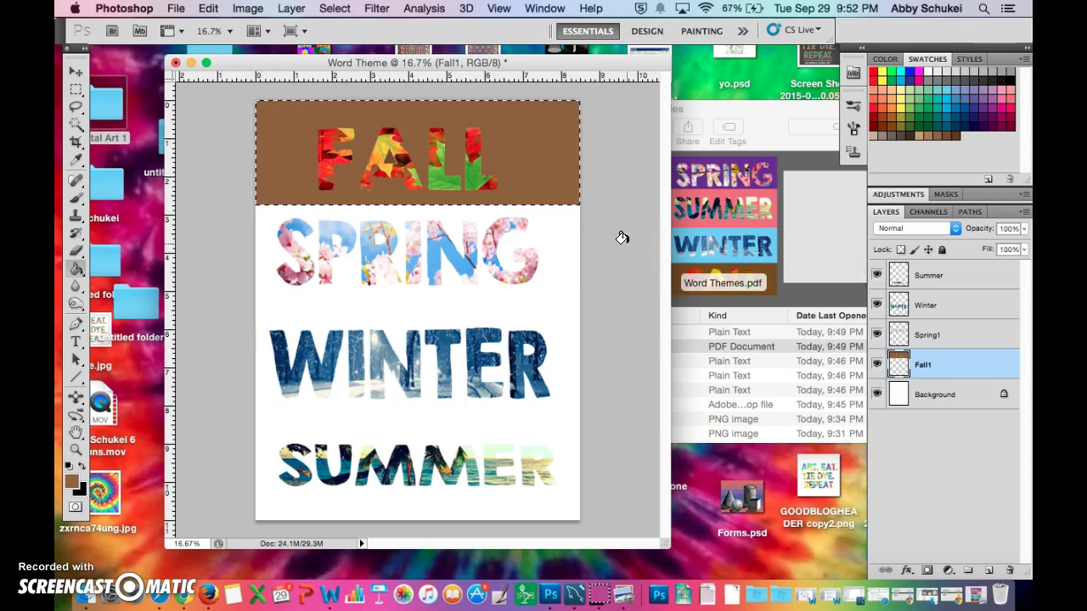
key("super+d")
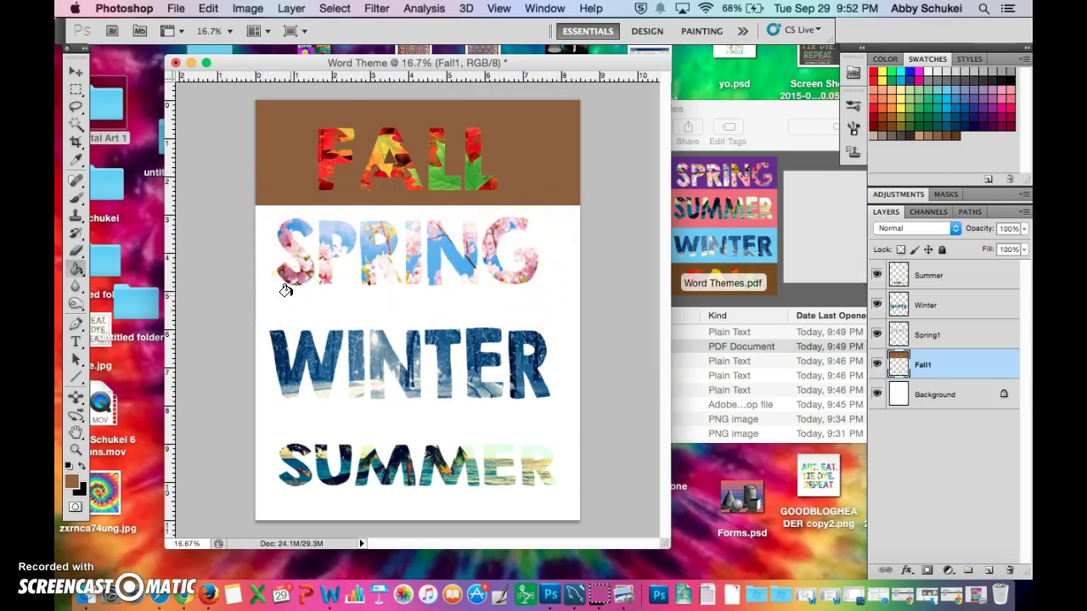
Step: Switch to Finder, open the Digital Art 1 folder on the Desktop and place 1371728623297.jpg into the Word Theme page
left_click(679, 404)
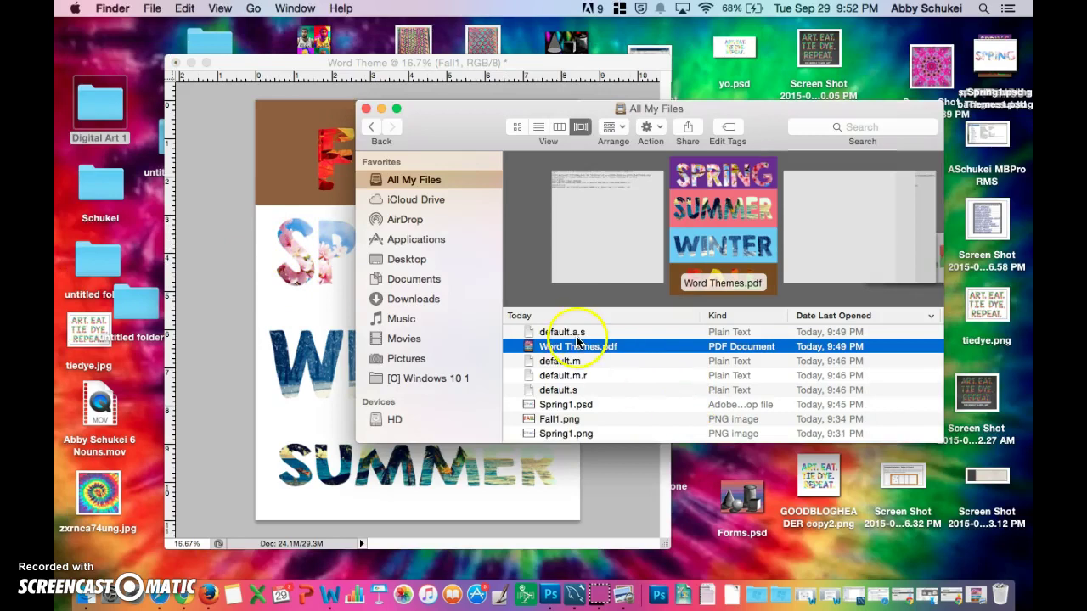
left_click(395, 259)
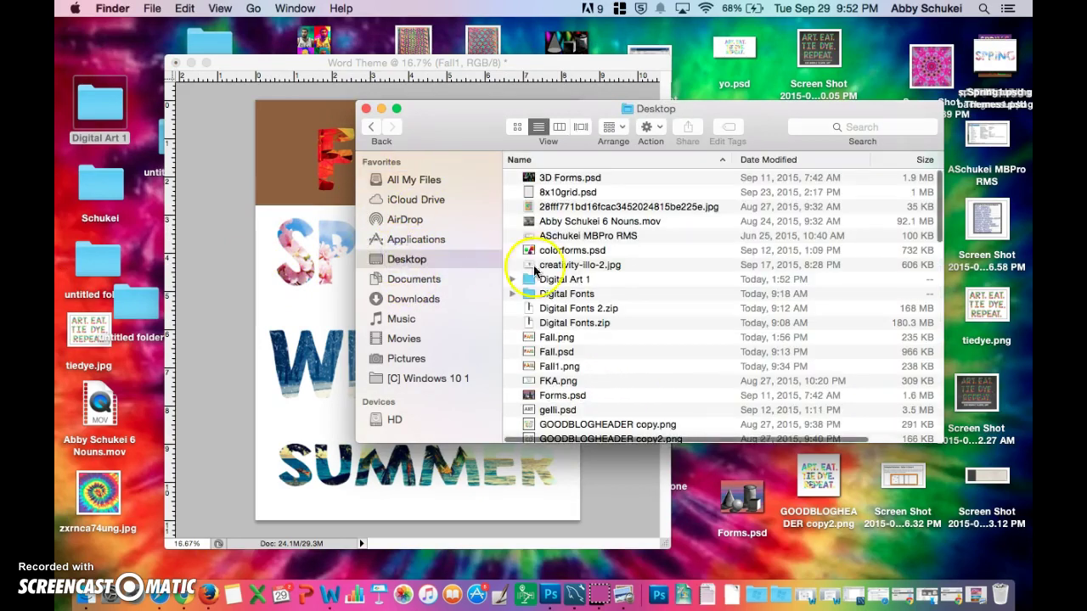
left_click(571, 282)
double_click(570, 283)
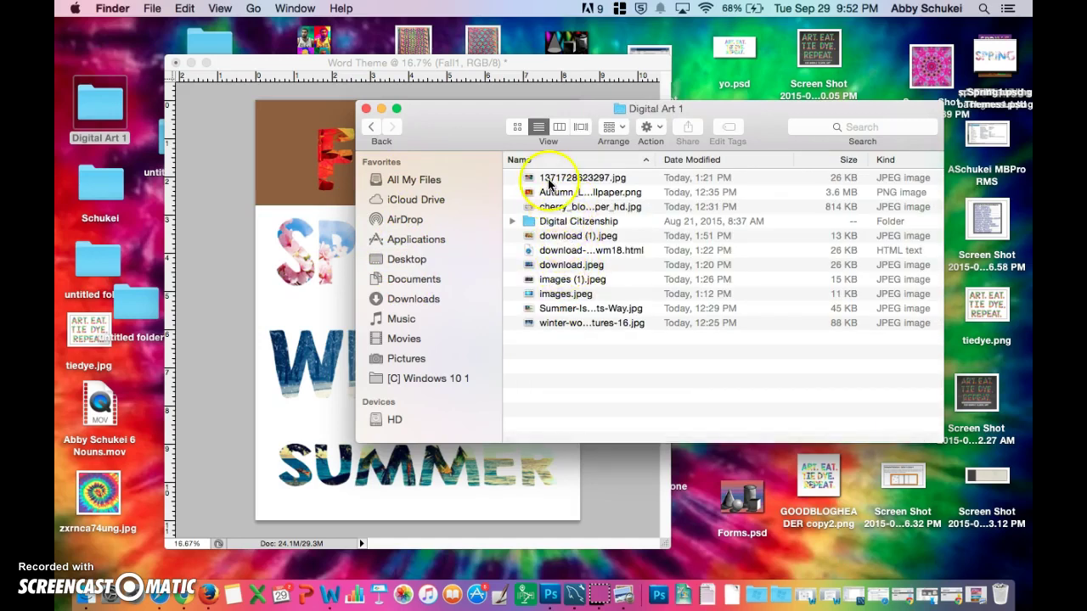
left_click_drag(547, 181, 296, 300)
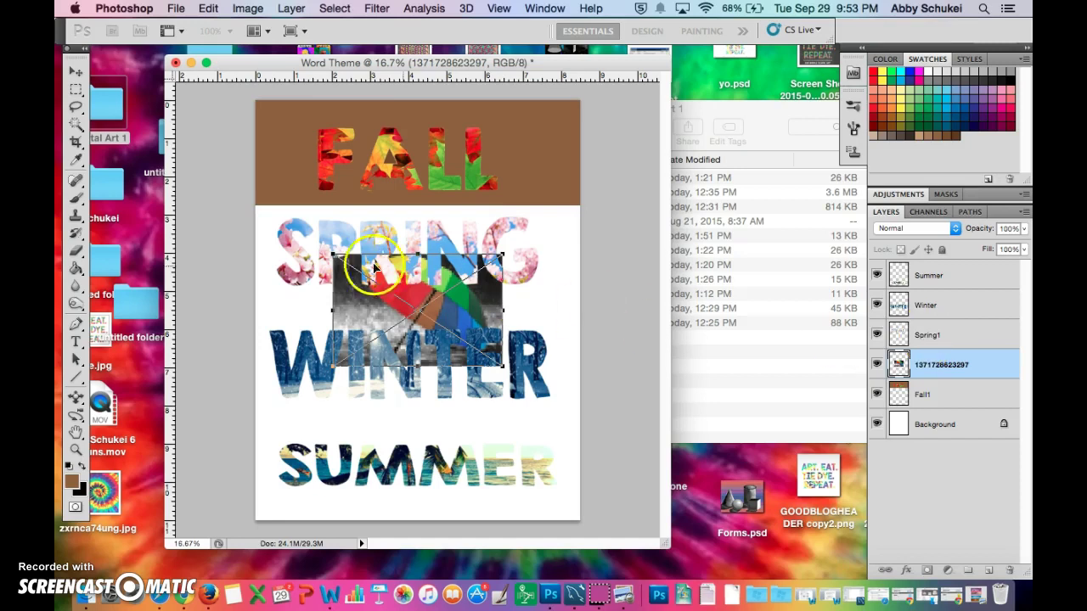
Step: Stretch the placed umbrella photo across the full page width between the brown band and WINTER, and commit the placement
left_click_drag(333, 255, 237, 206)
left_click_drag(508, 279, 581, 265)
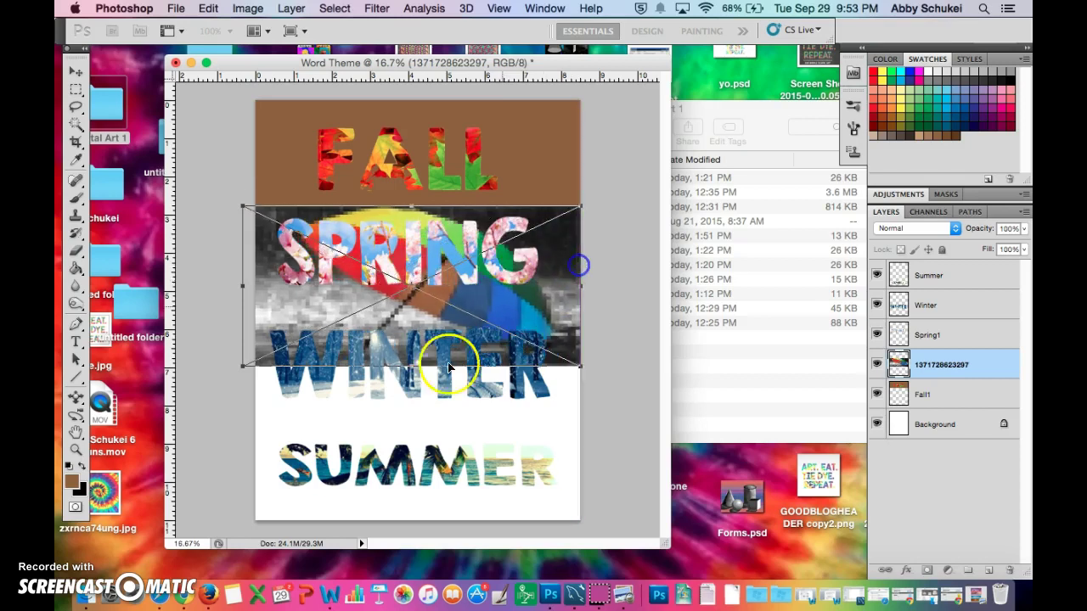
left_click_drag(413, 366, 412, 327)
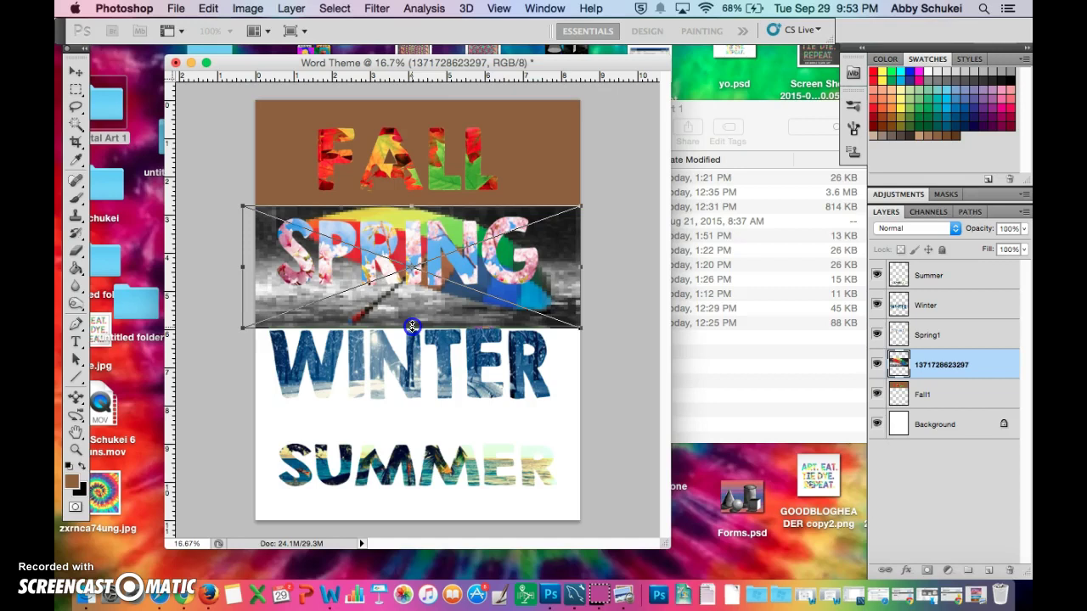
left_click_drag(411, 326, 412, 326)
key("Return")
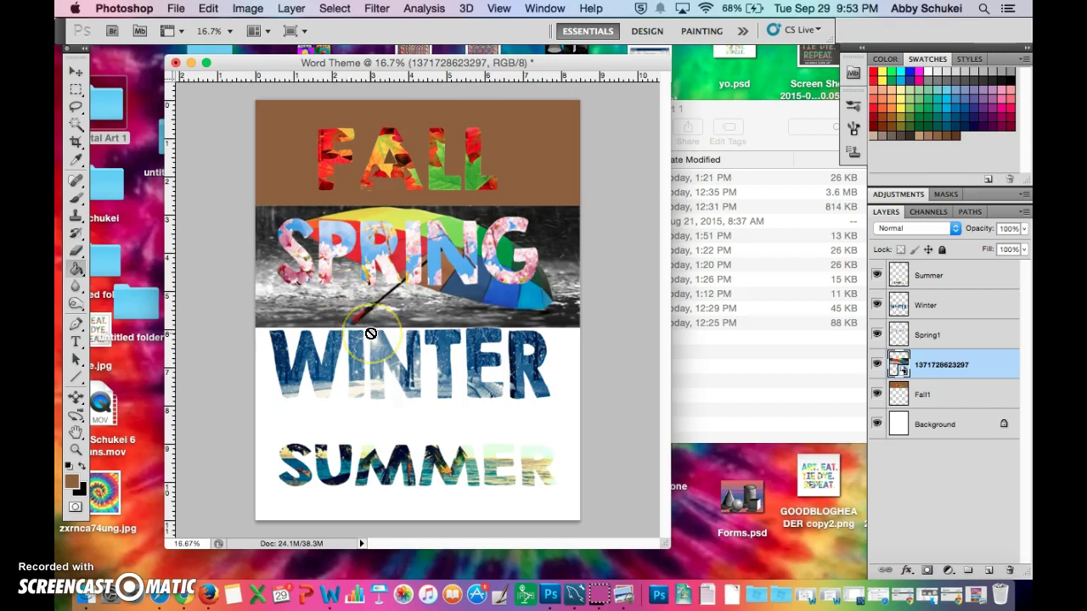
Step: Rasterize the umbrella photo layer behind SPRING
mouse_move(370, 333)
left_mouse_down()
mouse_move(399, 260)
mouse_move(386, 264)
mouse_move(363, 212)
mouse_move(347, 283)
mouse_move(478, 195)
mouse_move(424, 242)
mouse_move(458, 195)
mouse_move(411, 255)
mouse_move(438, 235)
mouse_move(931, 310)
left_mouse_up()
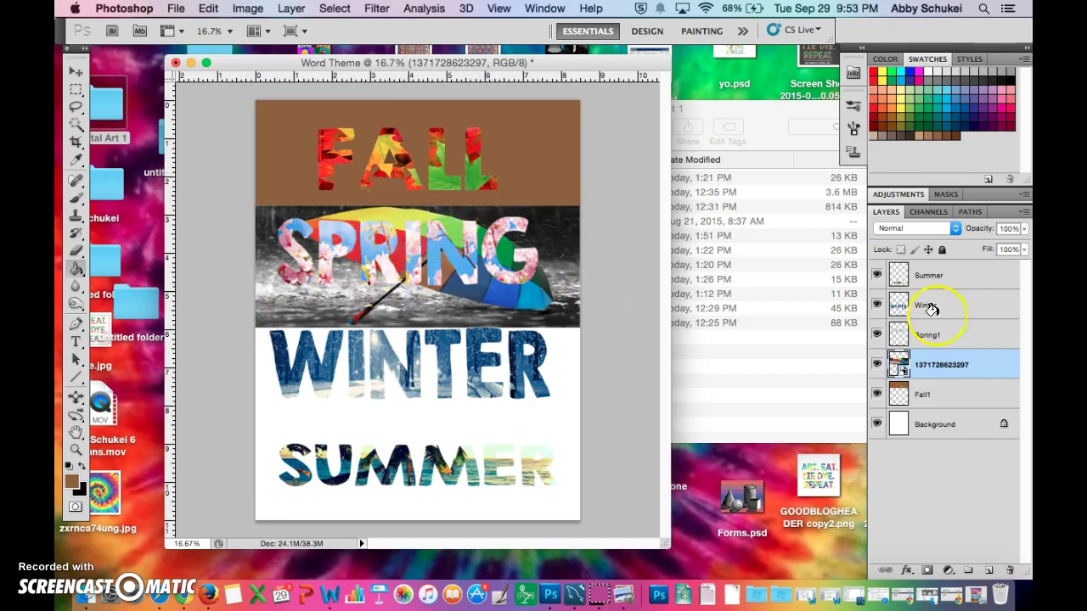
left_click_drag(949, 376, 932, 386)
right_click(934, 366)
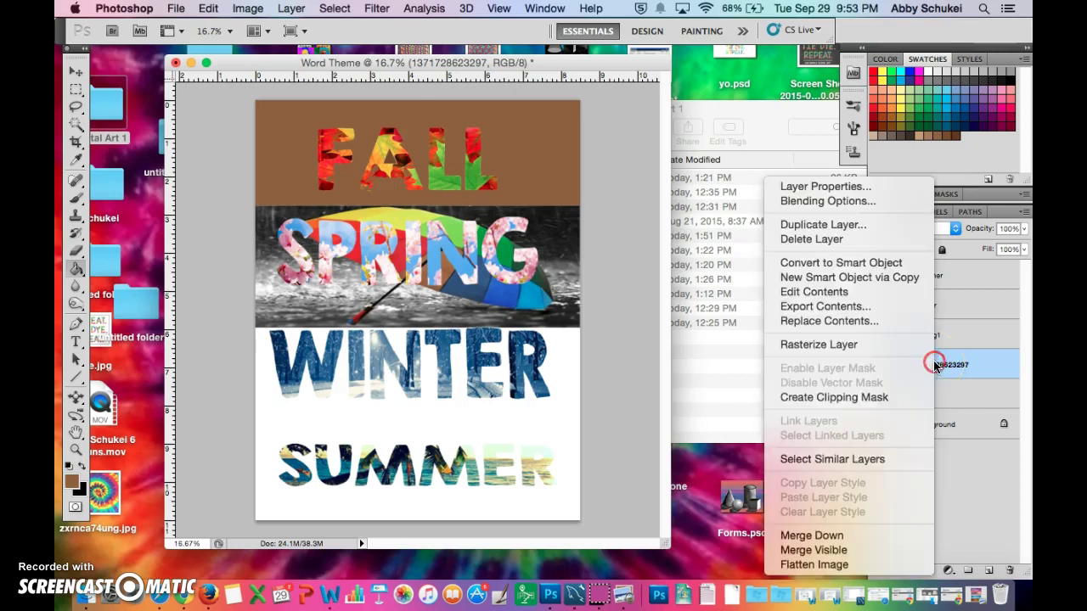
left_click(907, 343)
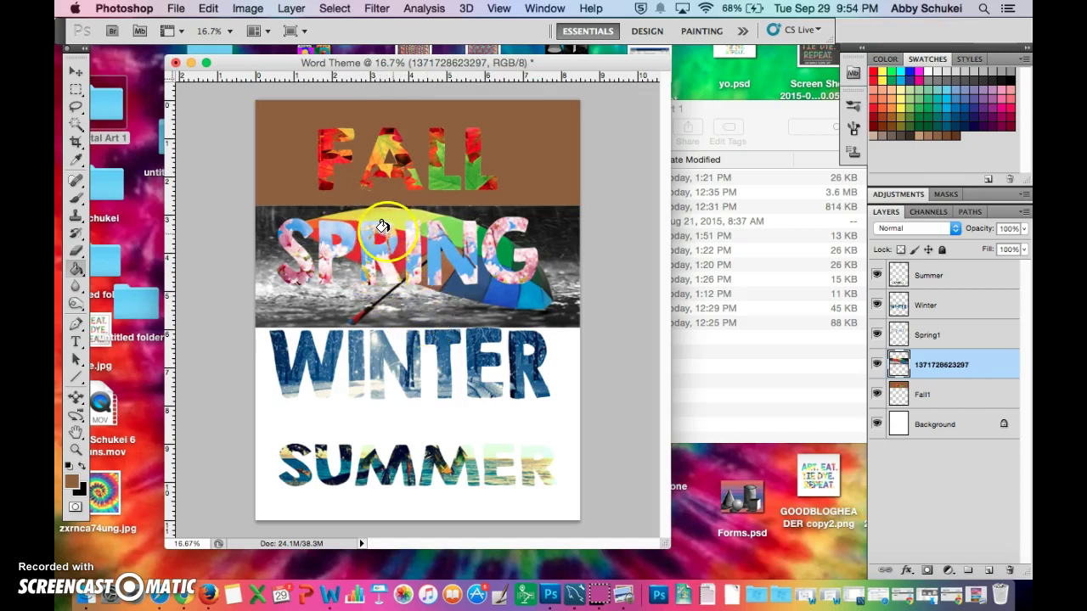
Step: Darken the umbrella photo layer behind SPRING by lowering its Exposure and apply the adjustment
left_click(249, 8)
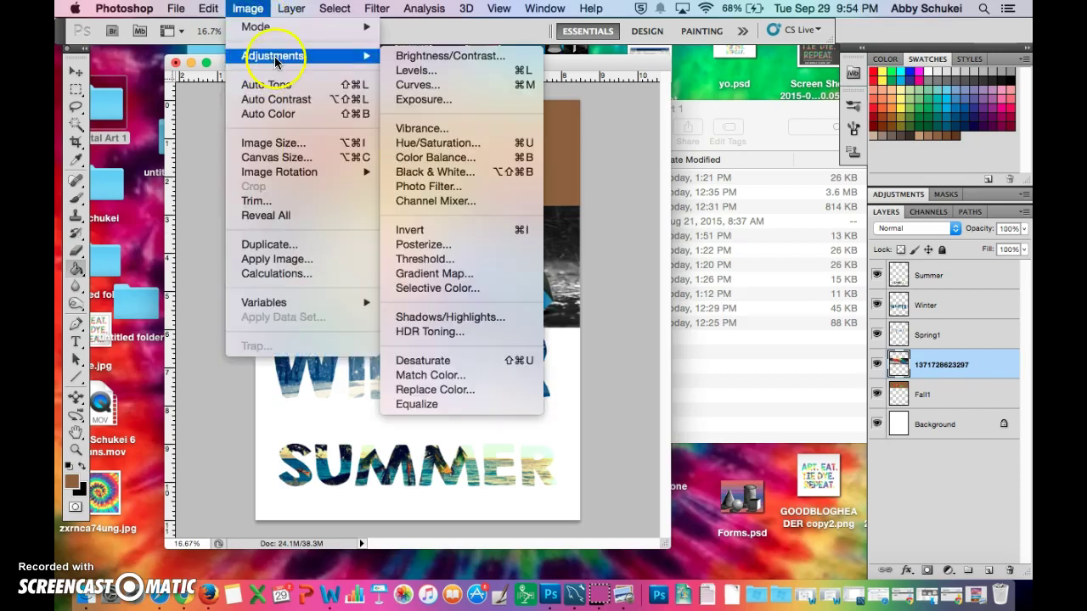
mouse_move(313, 54)
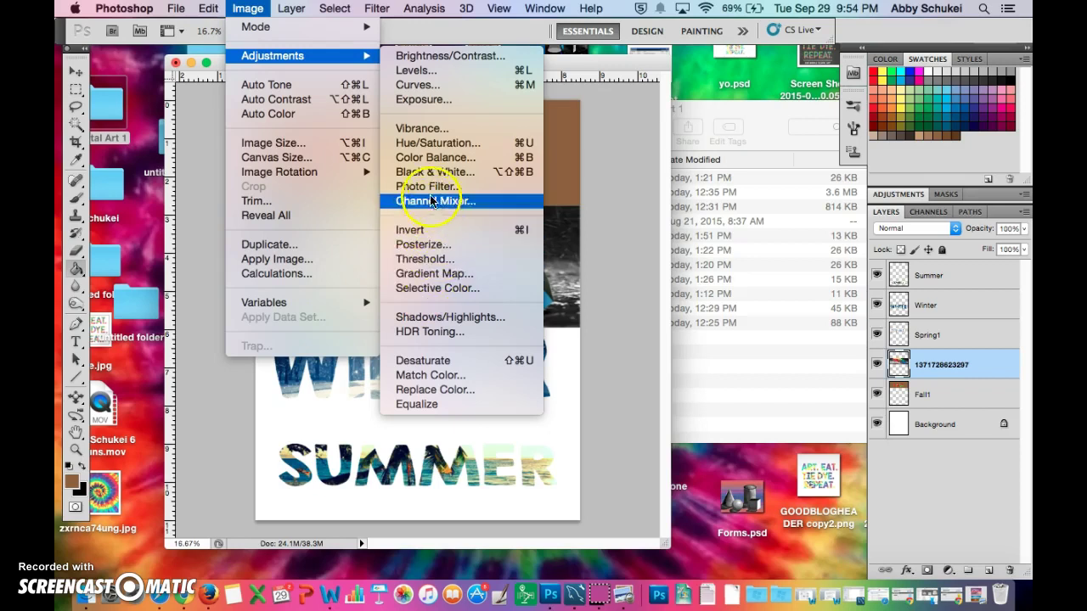
left_click(426, 100)
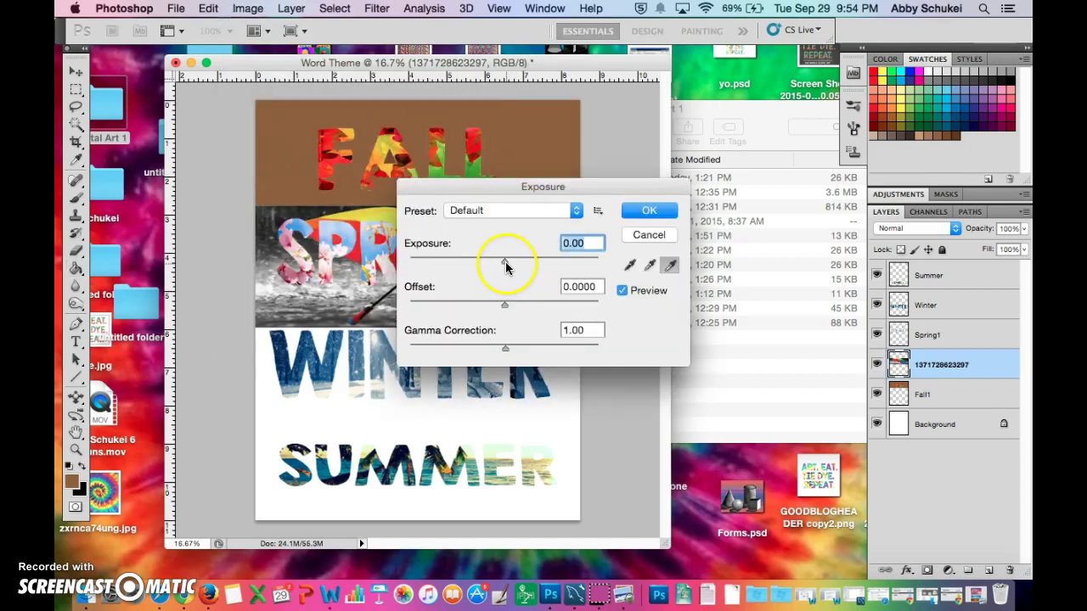
left_click_drag(486, 188, 607, 127)
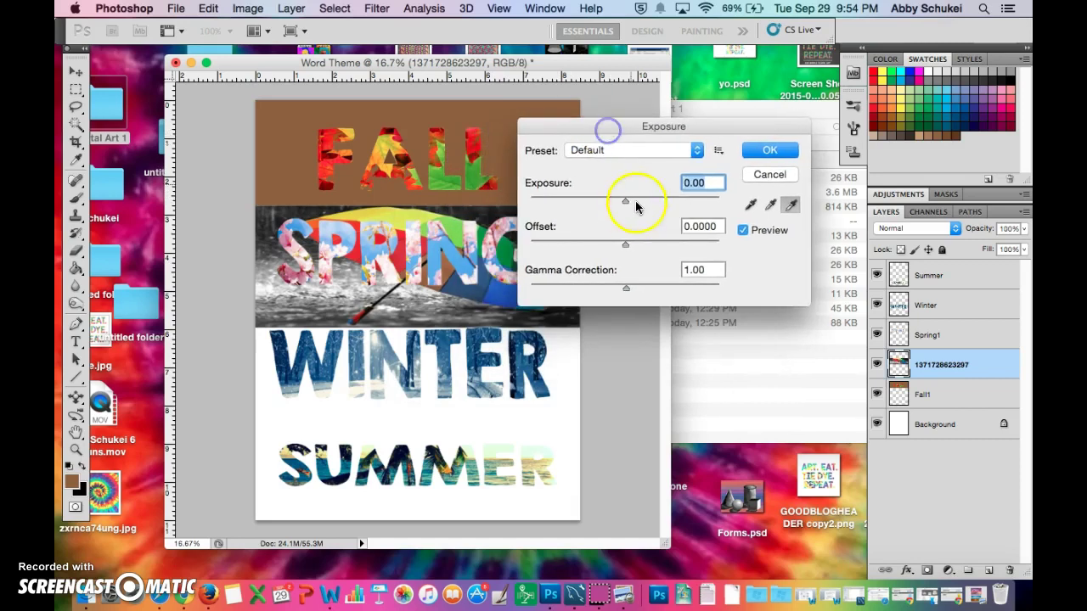
left_click_drag(703, 213, 581, 200)
left_click_drag(555, 127, 639, 74)
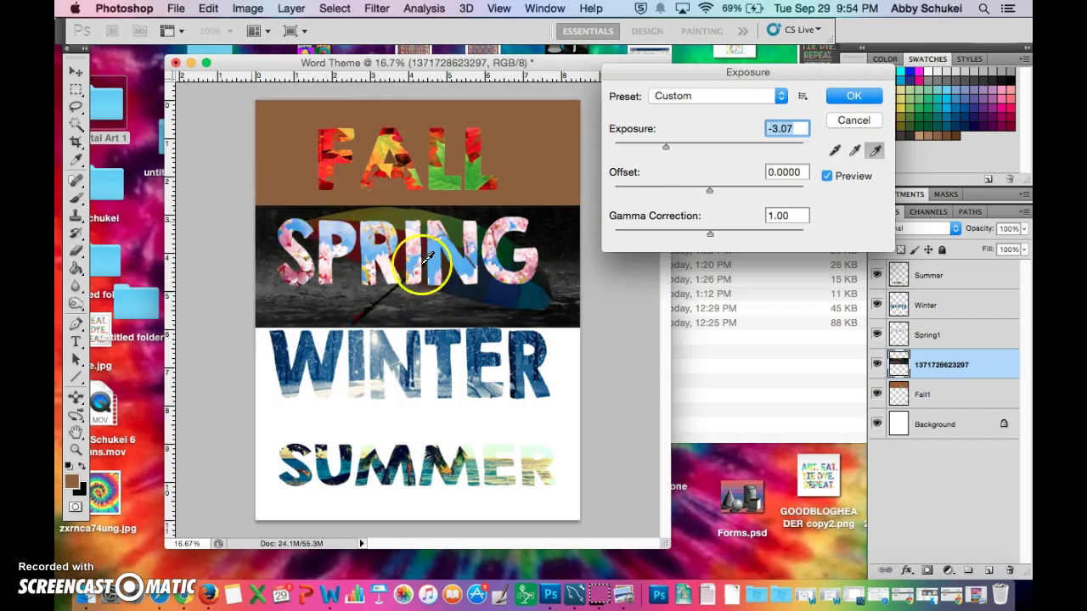
left_click_drag(668, 146, 688, 151)
left_click(849, 96)
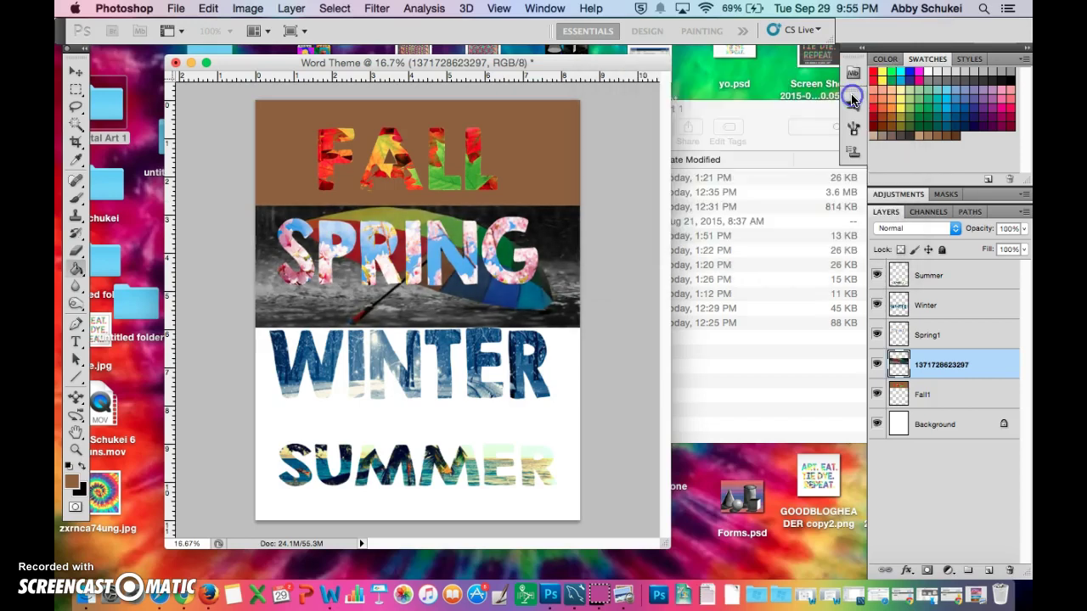
Step: Try a Hue/Saturation adjustment on the umbrella photo with saturation at +93 and +17, and discard it
left_click(251, 10)
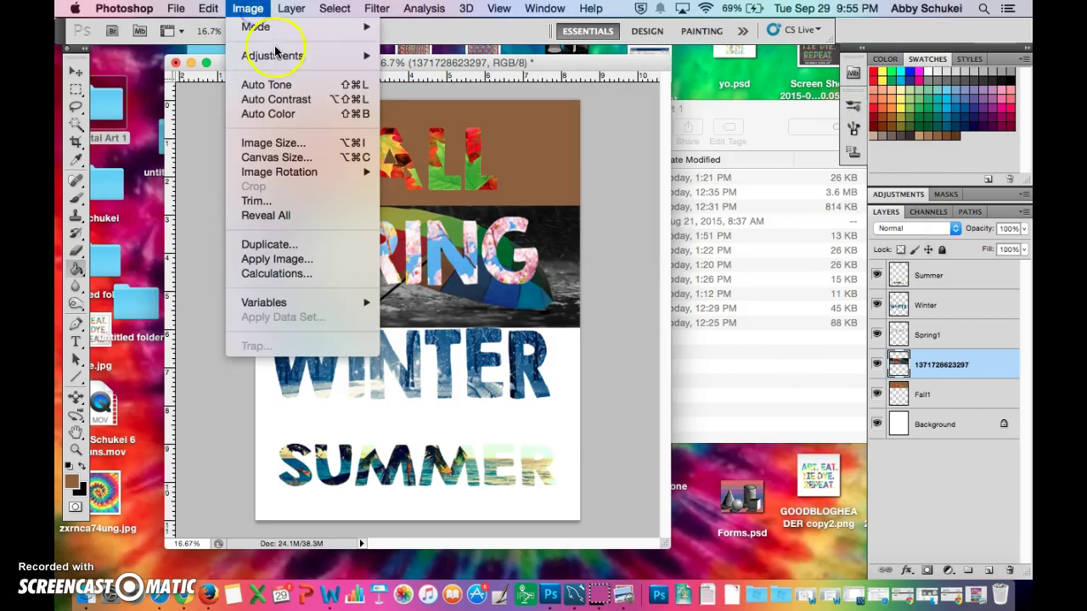
mouse_move(277, 55)
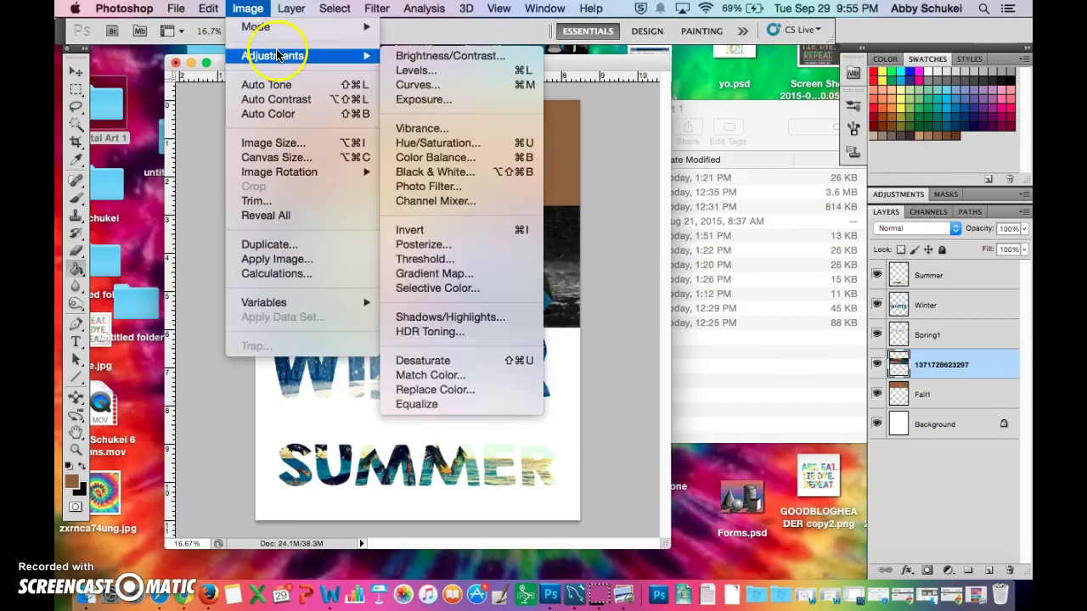
left_click(435, 143)
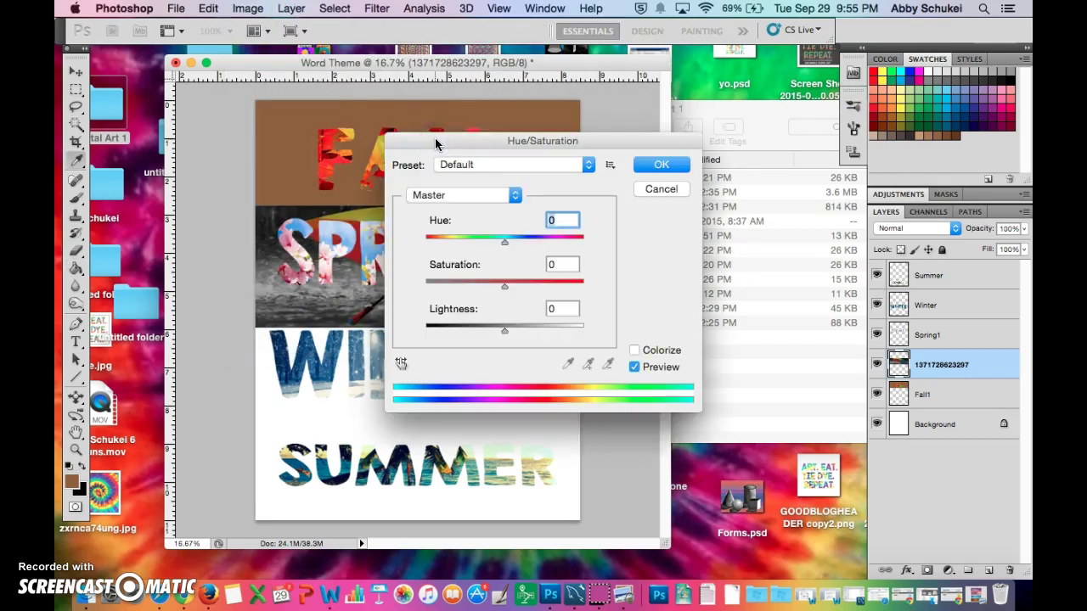
left_click_drag(504, 142, 701, 94)
left_click_drag(684, 243, 727, 244)
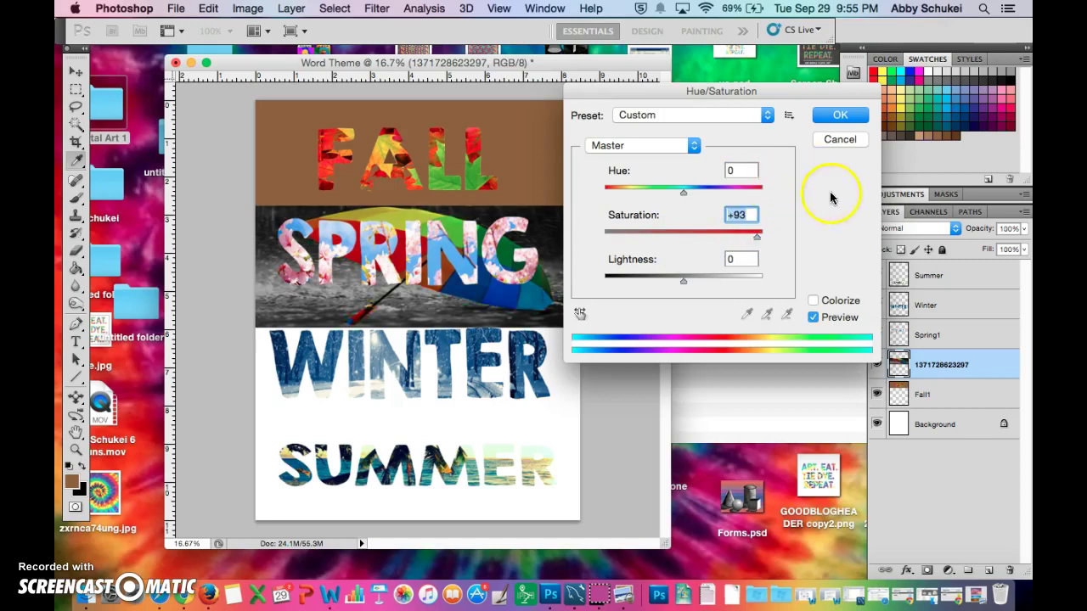
left_click_drag(698, 244, 697, 244)
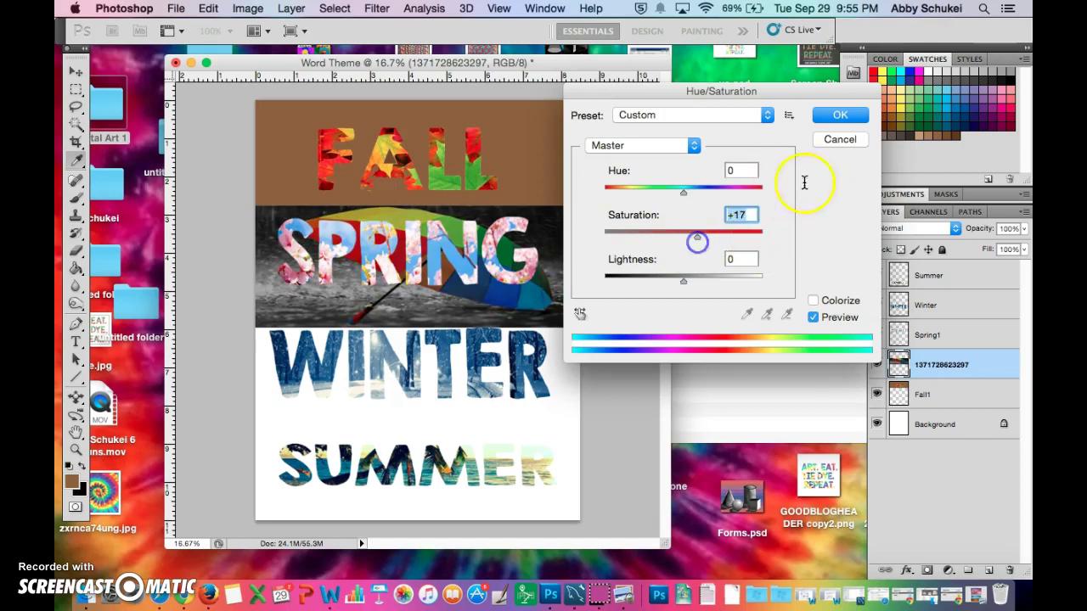
left_click(838, 142)
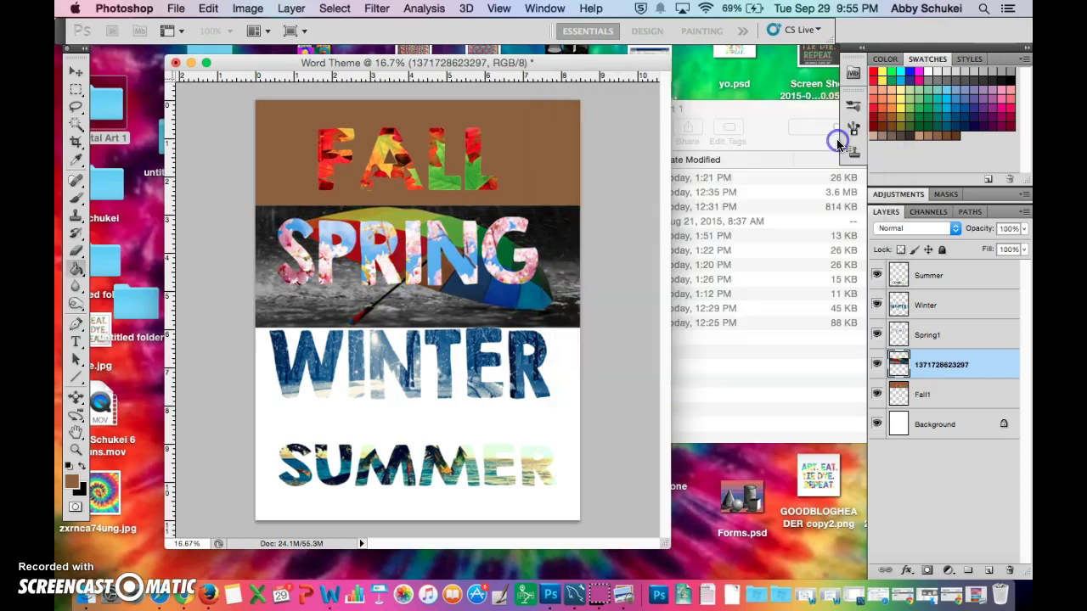
Step: Try a Hue/Saturation adjustment on the Spring1 layer with hue +3, saturation +55 and lightness +44, and discard it
left_click(922, 335)
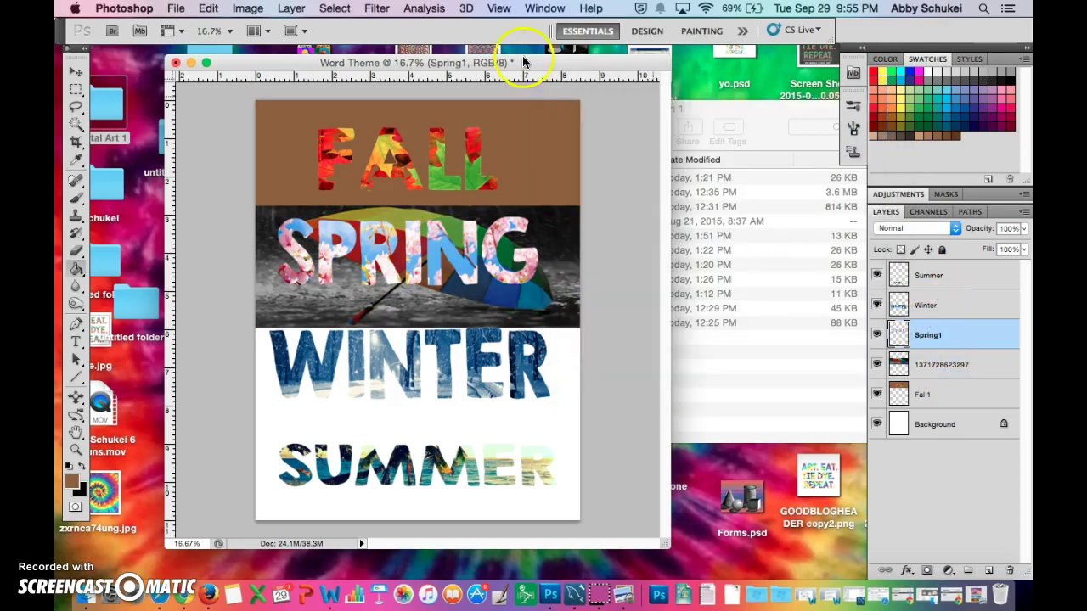
left_click(246, 10)
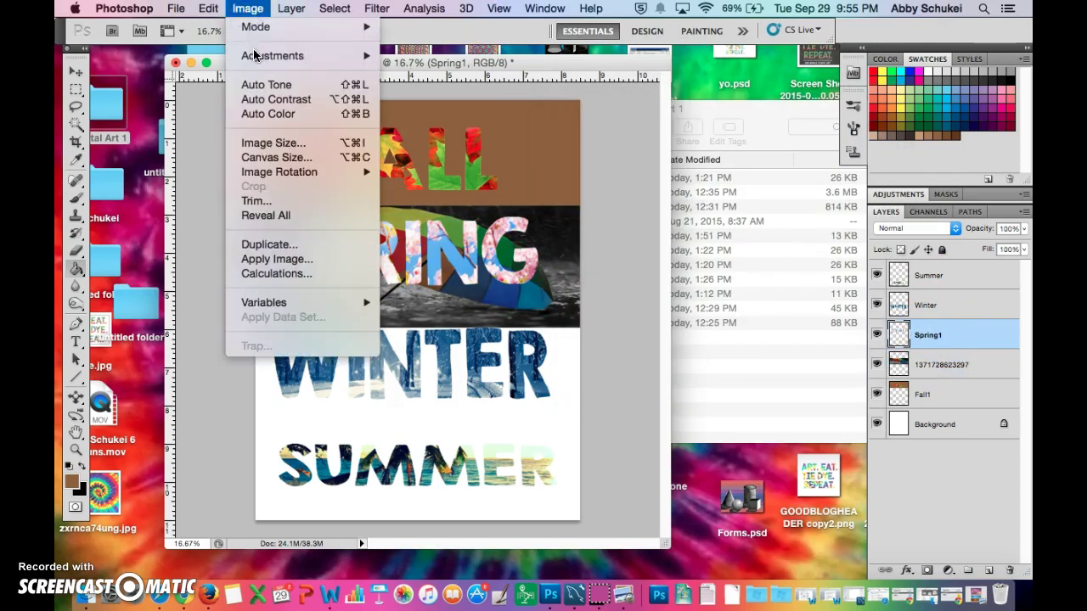
mouse_move(254, 56)
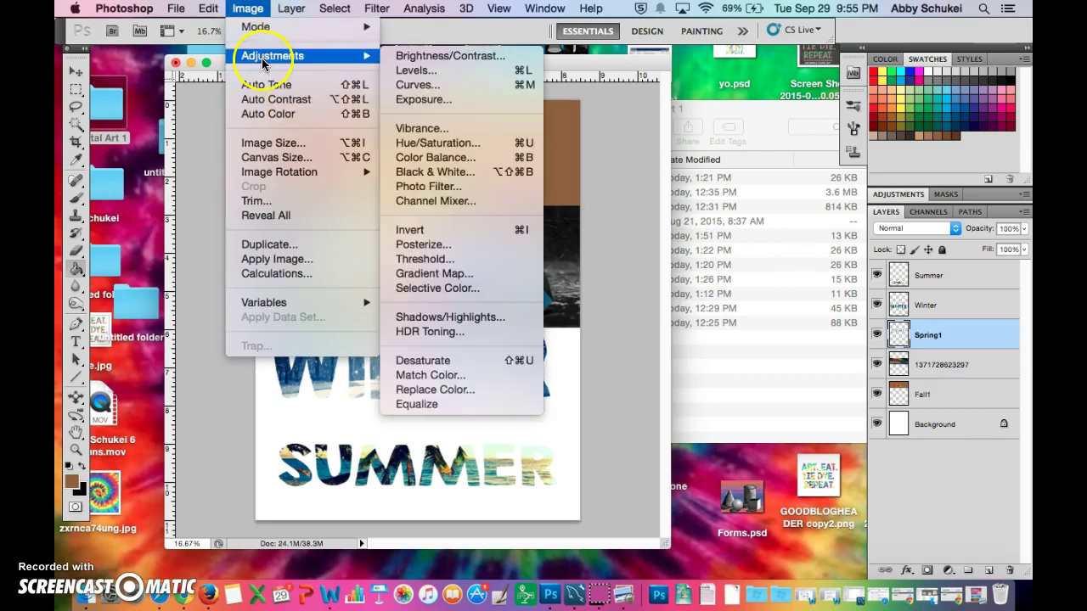
left_click(455, 149)
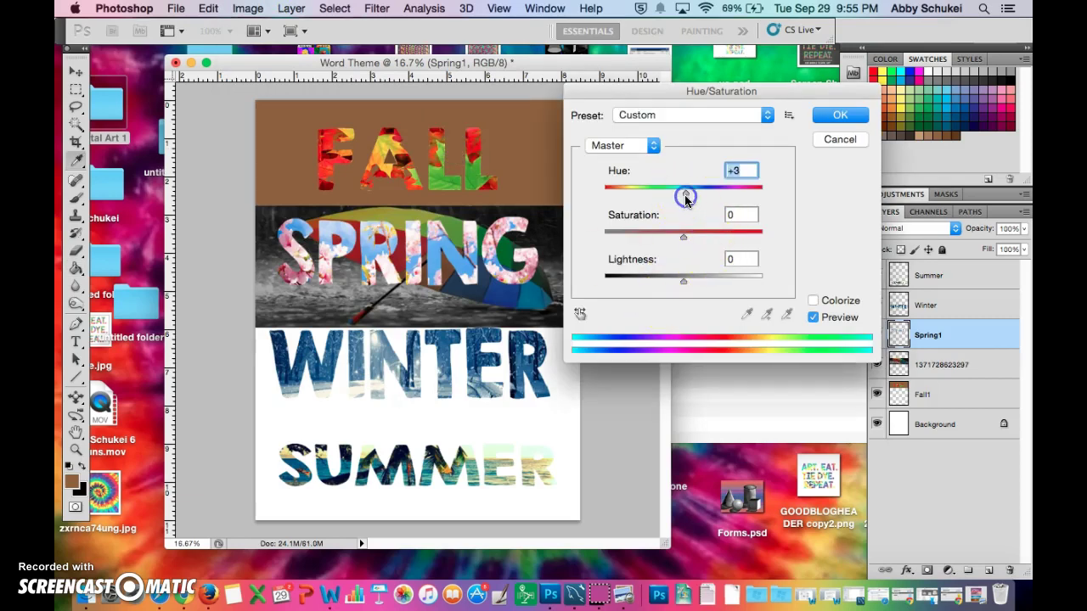
left_click_drag(683, 237, 727, 239)
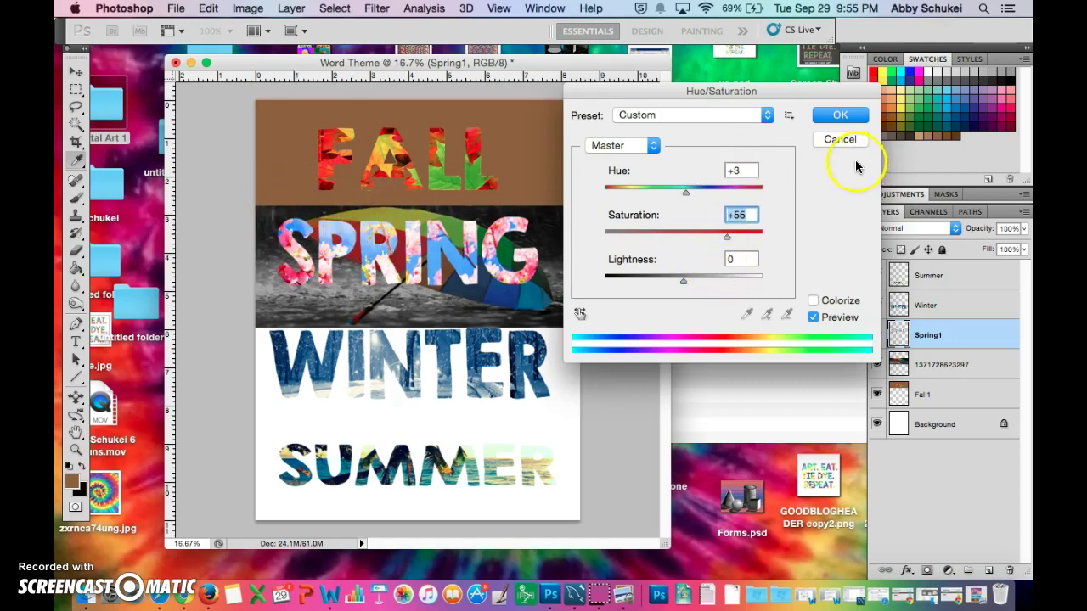
left_click_drag(686, 284, 716, 284)
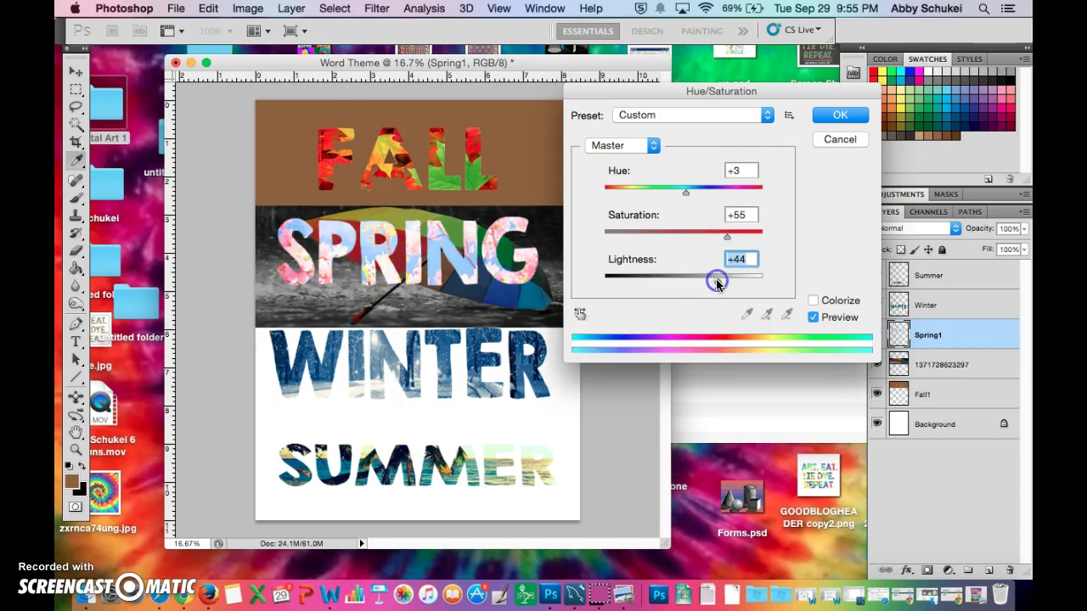
left_click(840, 115)
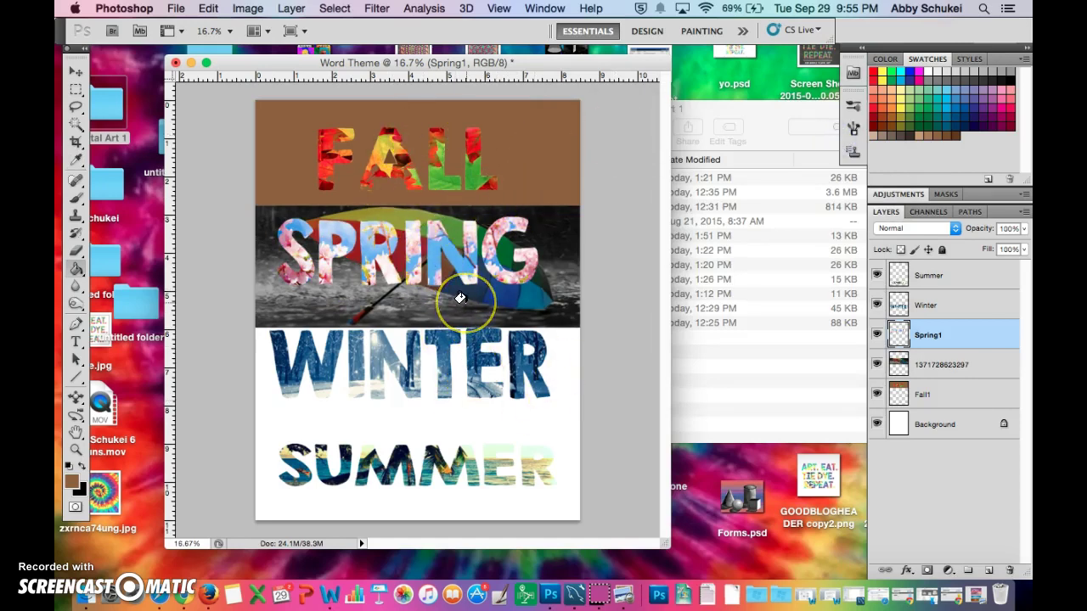
mouse_move(459, 298)
left_mouse_down()
mouse_move(461, 284)
mouse_move(538, 402)
mouse_move(422, 383)
mouse_move(420, 372)
left_mouse_up()
left_click_drag(316, 169, 424, 180)
left_click(1007, 250)
Step: Transform the Winter layer with Perspective, narrowing the word's lower and upper edges inward by similar amounts, and commit it
left_click(926, 305)
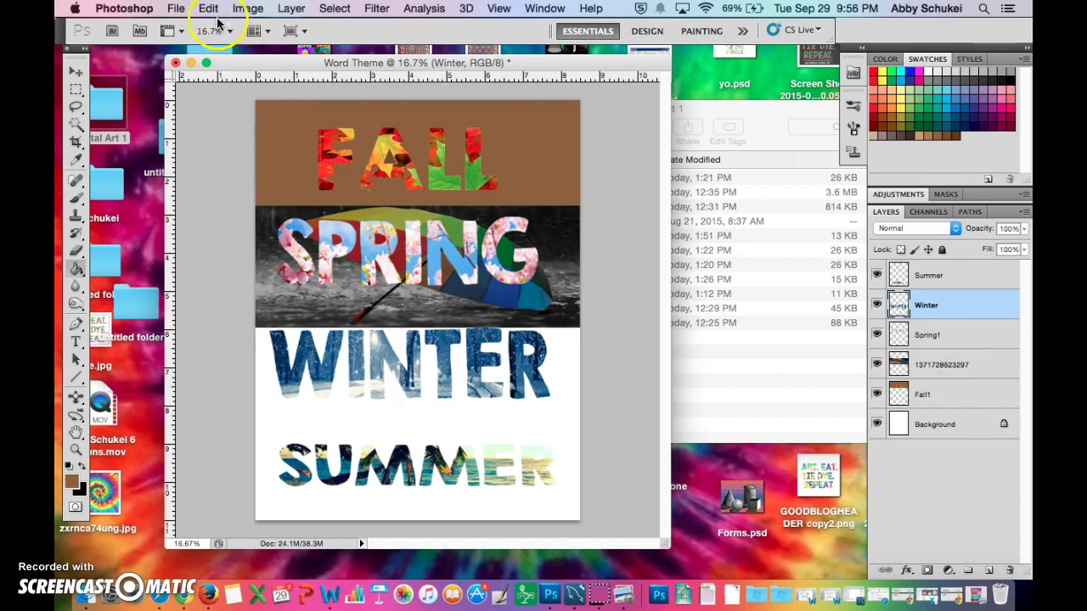
left_click(245, 9)
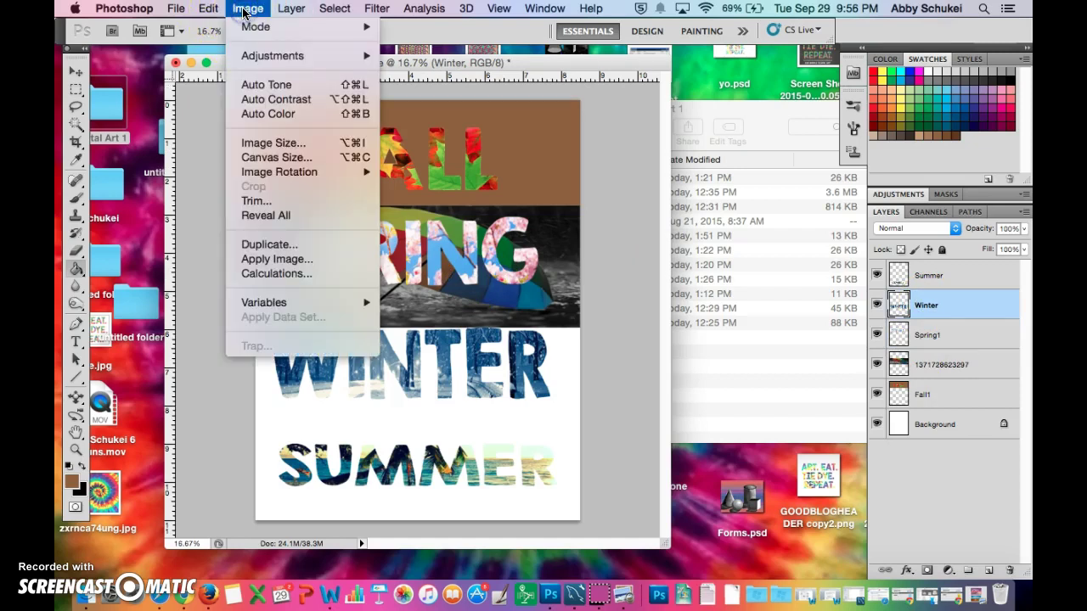
left_click(210, 10)
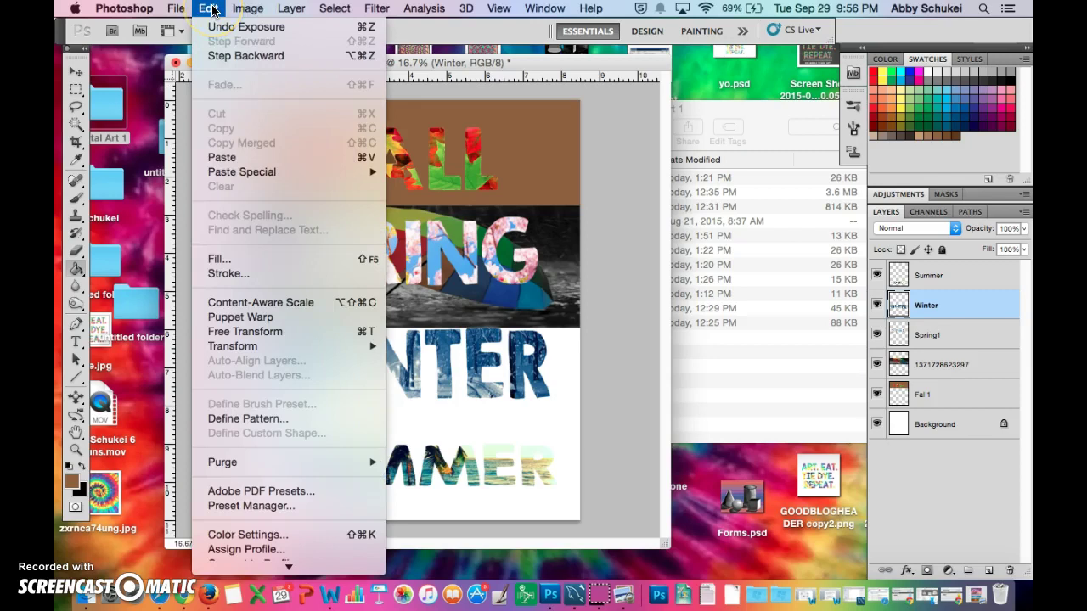
mouse_move(263, 345)
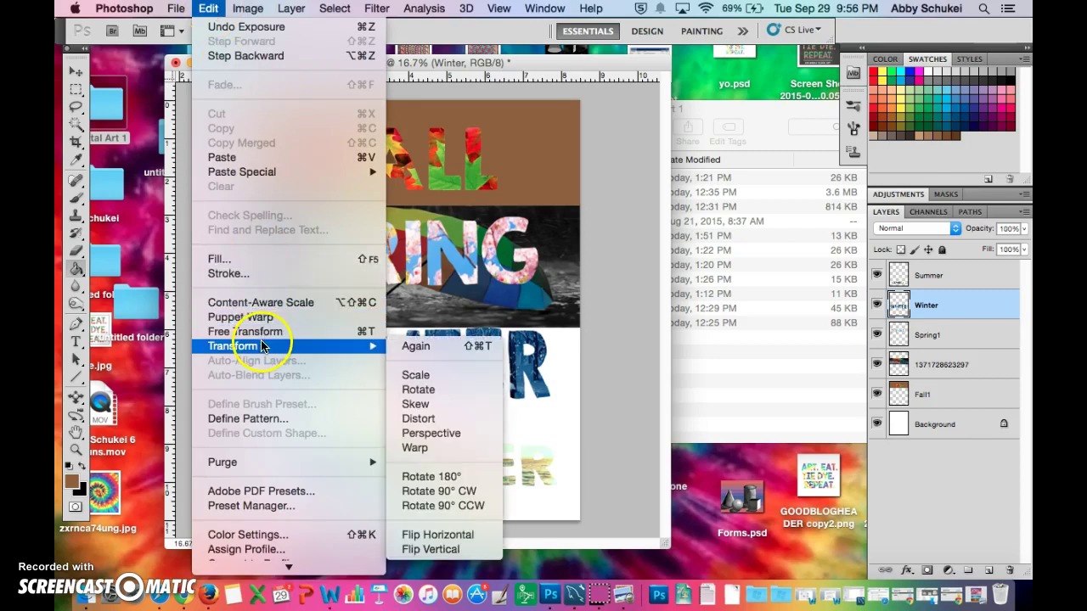
left_click(445, 433)
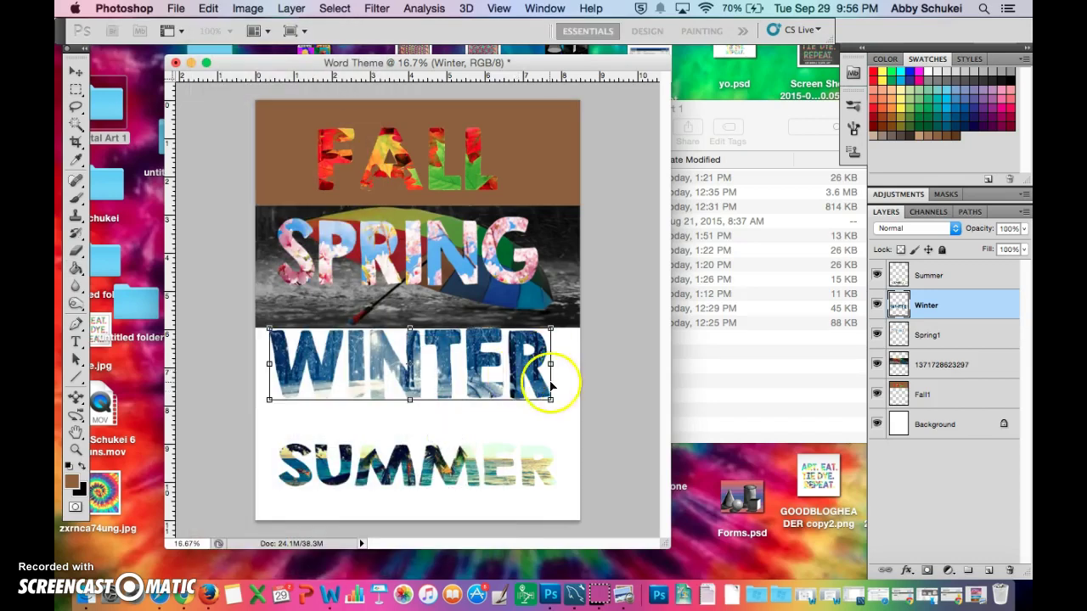
left_click_drag(550, 404, 520, 413)
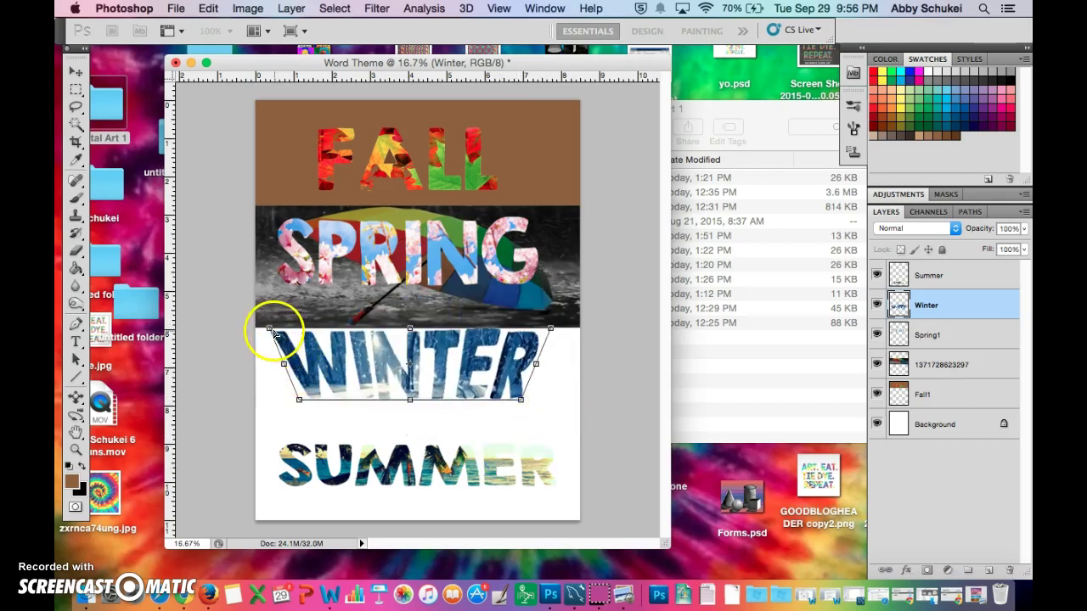
left_click_drag(269, 327, 306, 310)
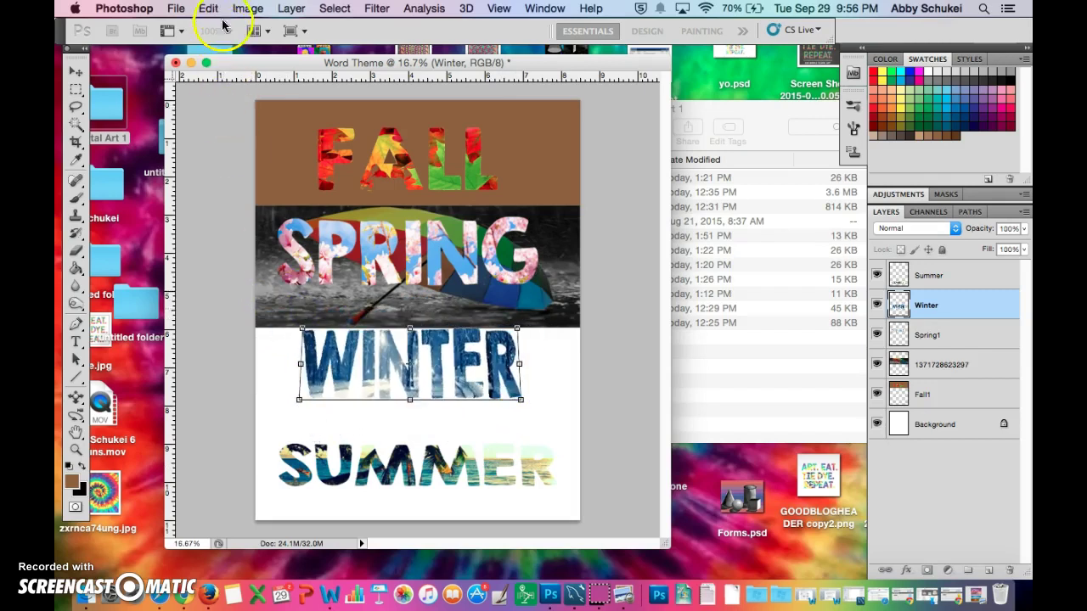
left_click(246, 10)
left_click(245, 10)
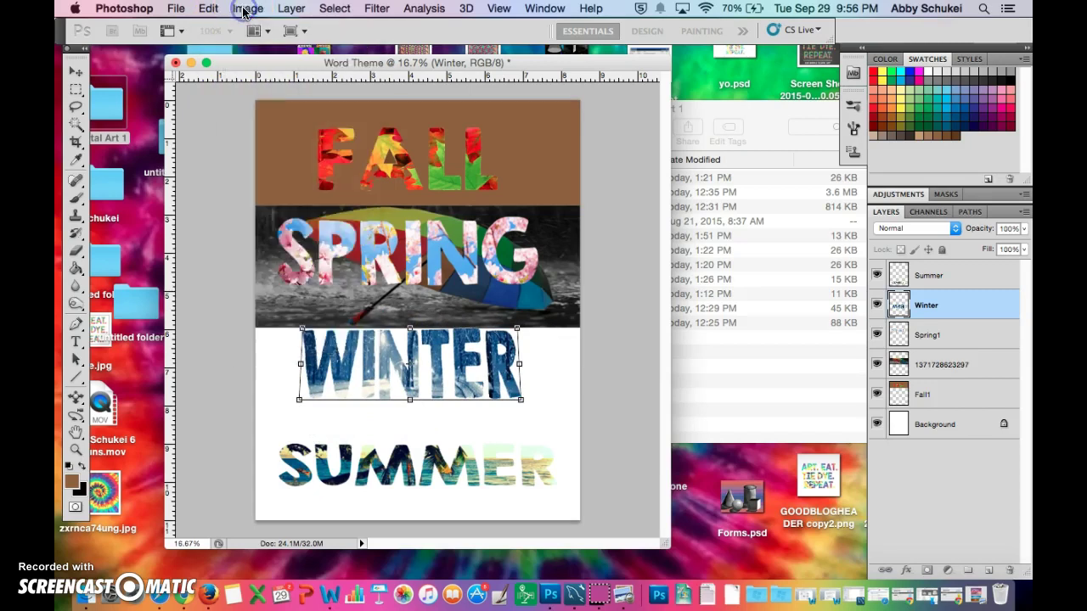
key("Return")
Step: Skew the Winter layer by raising the word's upper right corner and pulling both upper corners outward
left_click(218, 10)
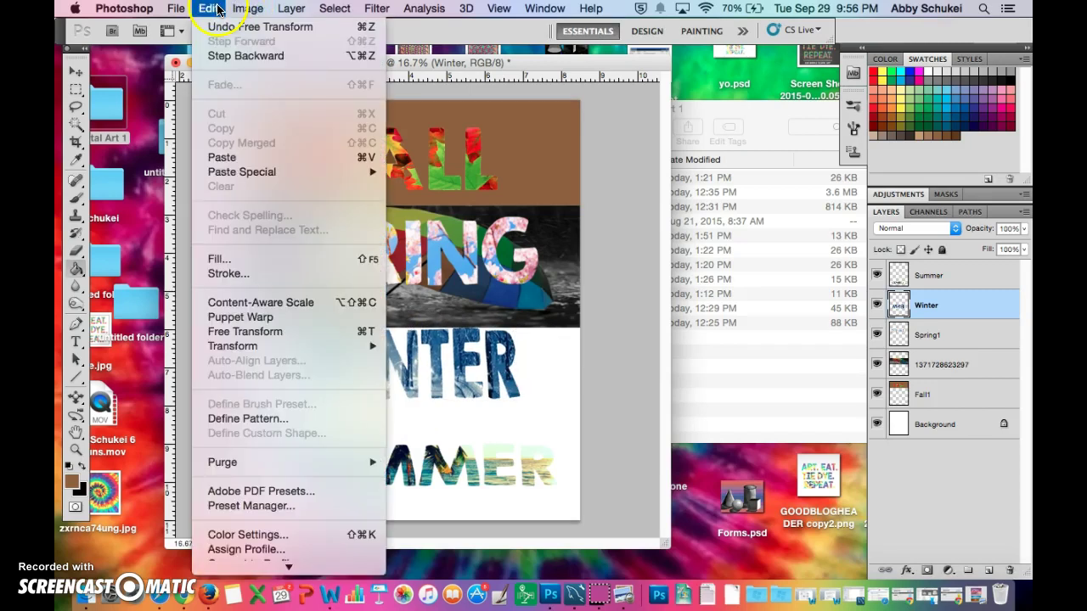
mouse_move(279, 348)
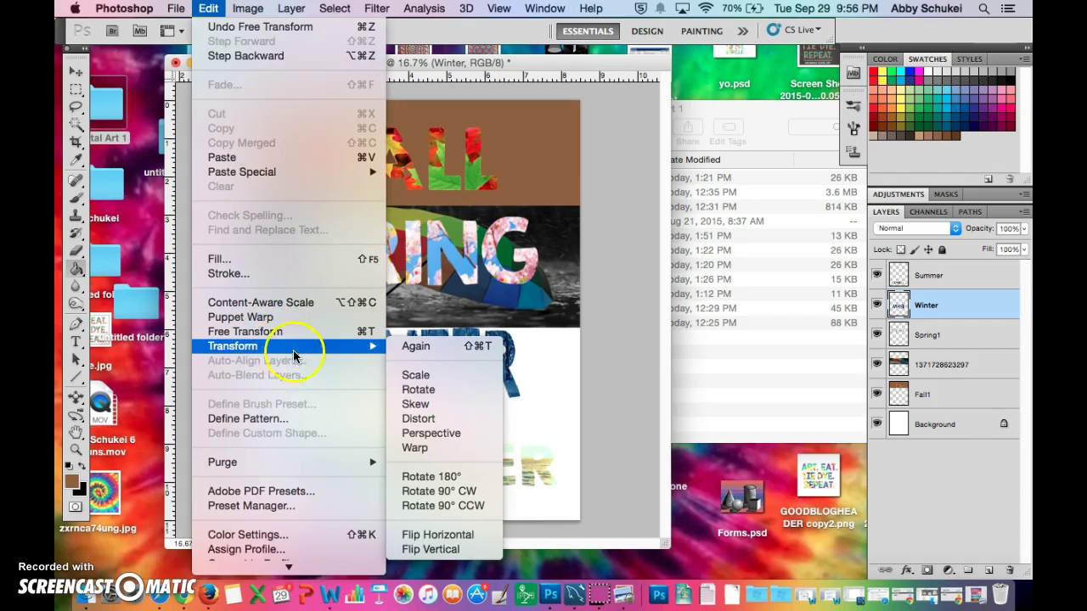
left_click(421, 406)
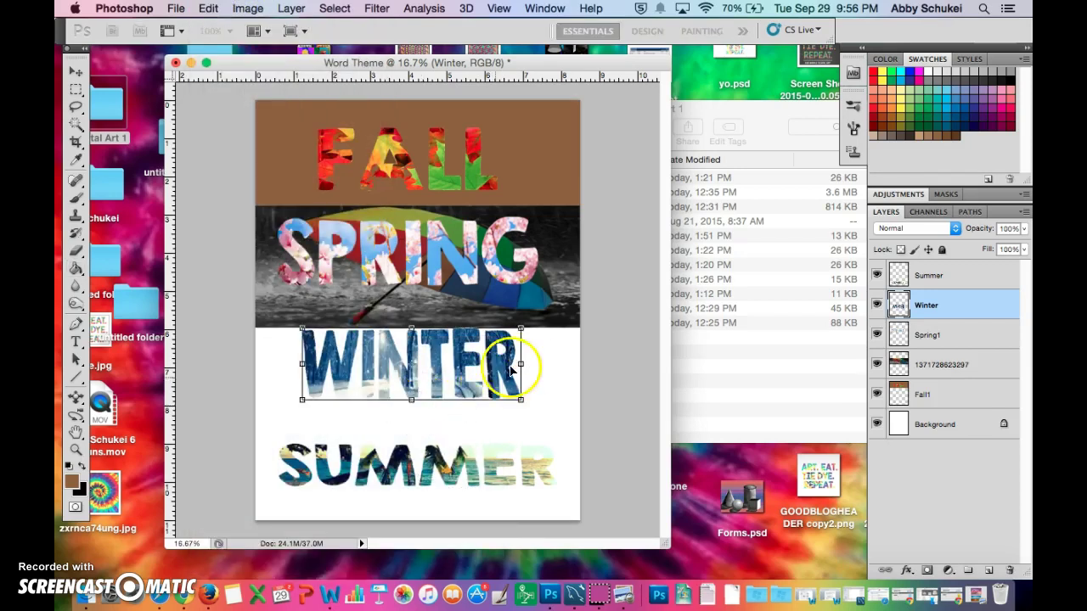
left_click_drag(523, 328, 520, 296)
left_click(304, 330)
left_click_drag(304, 330, 245, 364)
left_click(466, 312)
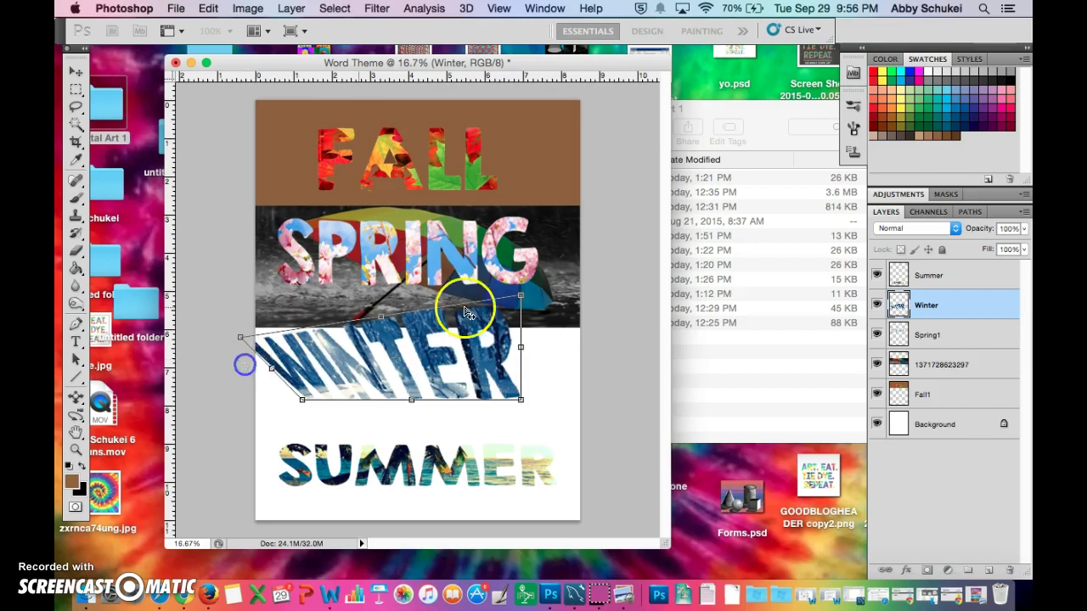
left_click_drag(521, 297, 671, 370)
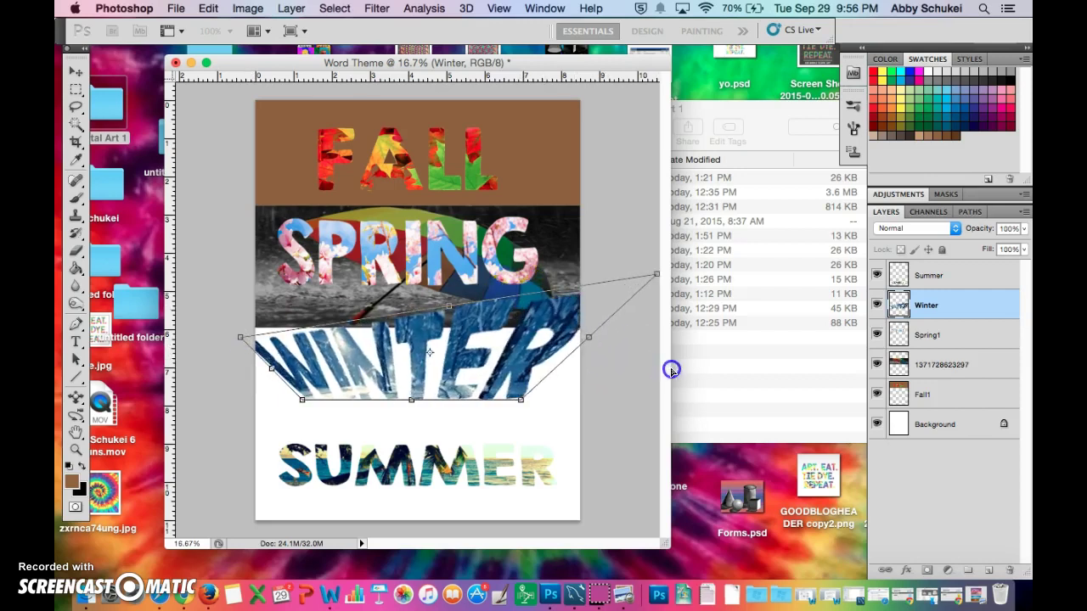
Step: Pull both upper corners of the skewed Winter word back inward and level its upper edge, and apply the transformation
left_click_drag(303, 419, 310, 391)
key("super+z")
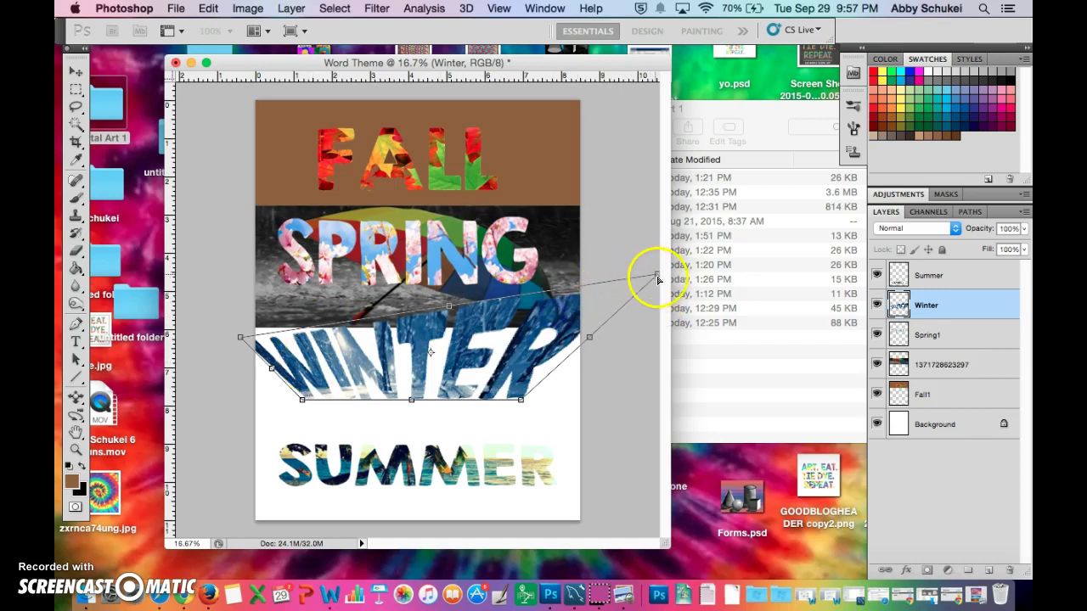
left_click_drag(647, 275, 525, 294)
left_click_drag(242, 336, 305, 303)
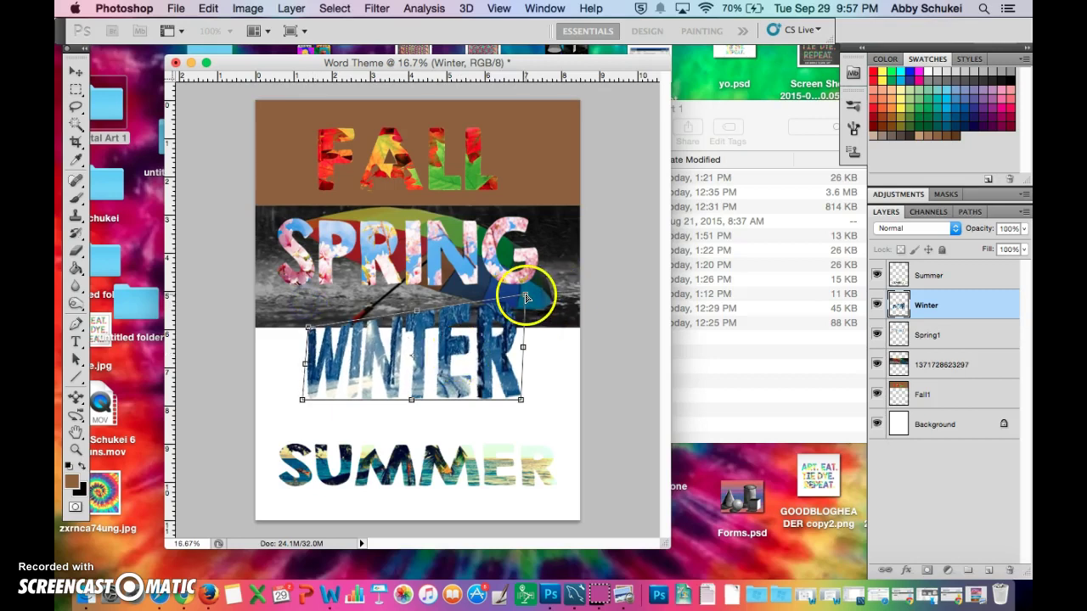
left_click_drag(526, 298, 521, 329)
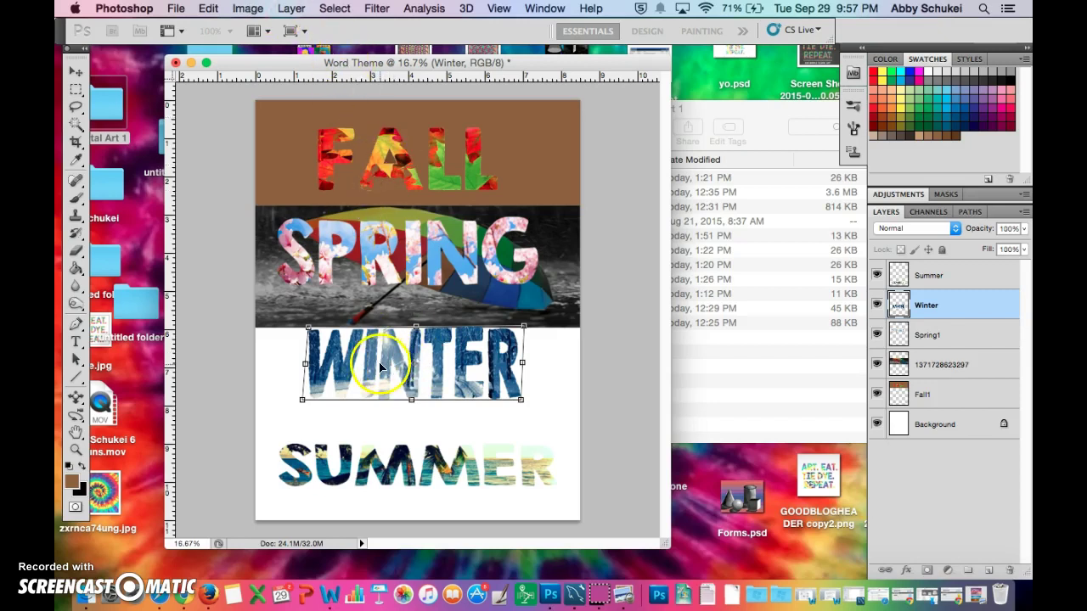
left_click(74, 74)
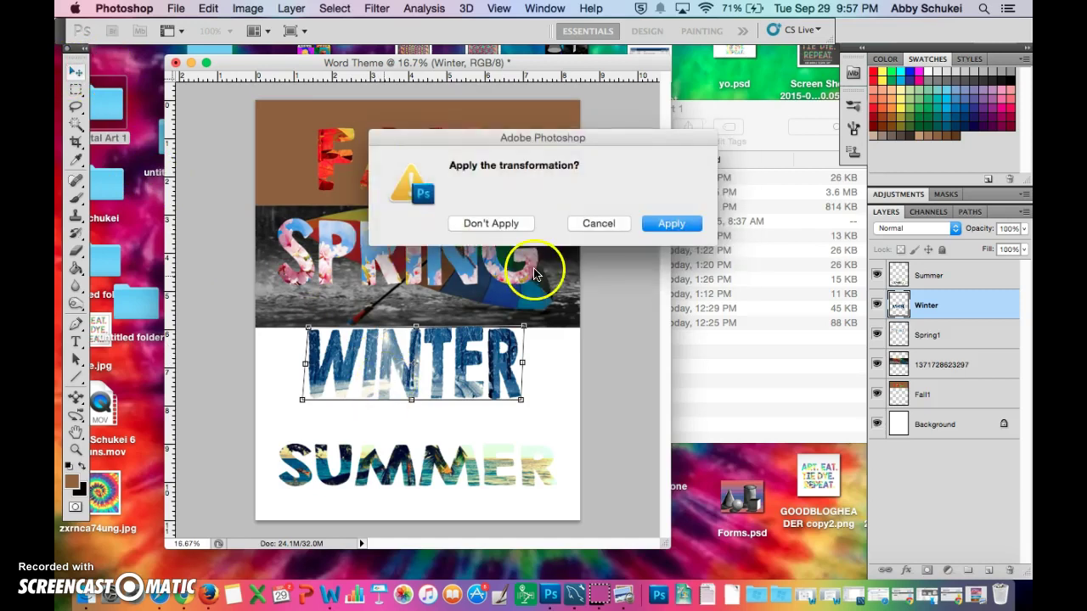
left_click(671, 222)
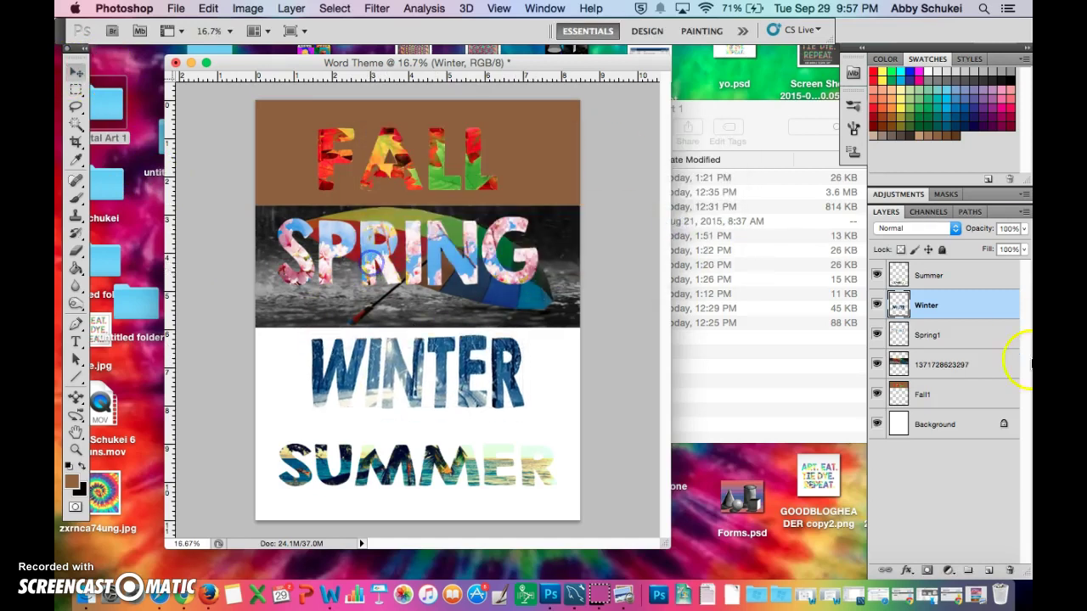
Step: Hide the Fall1 and umbrella photo layers, keep Spring1 visible, and nudge the Winter word slightly down
left_click(877, 394)
left_click(877, 335)
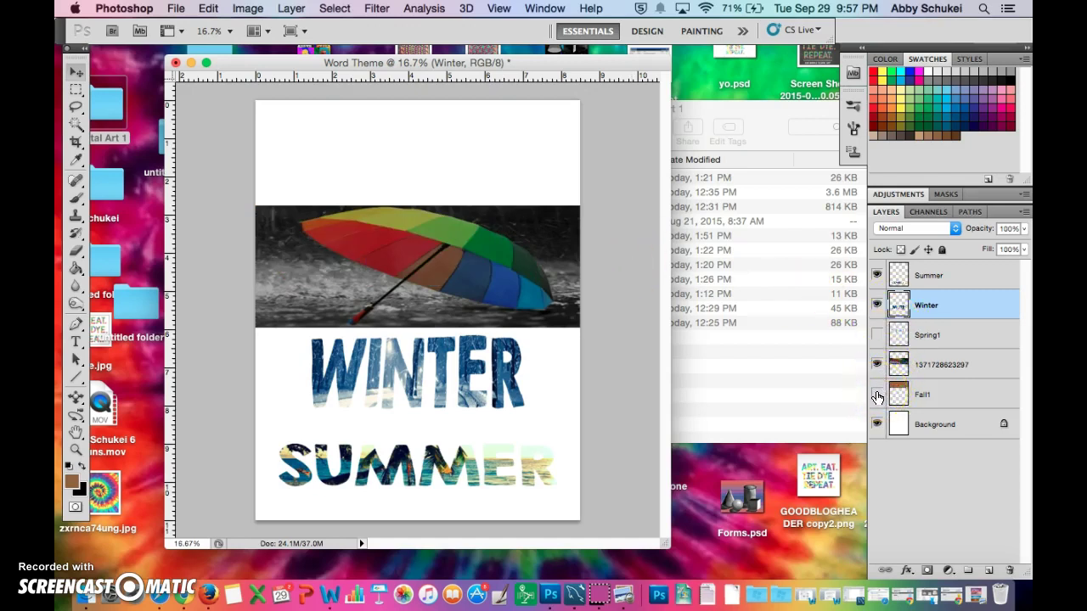
left_click(877, 334)
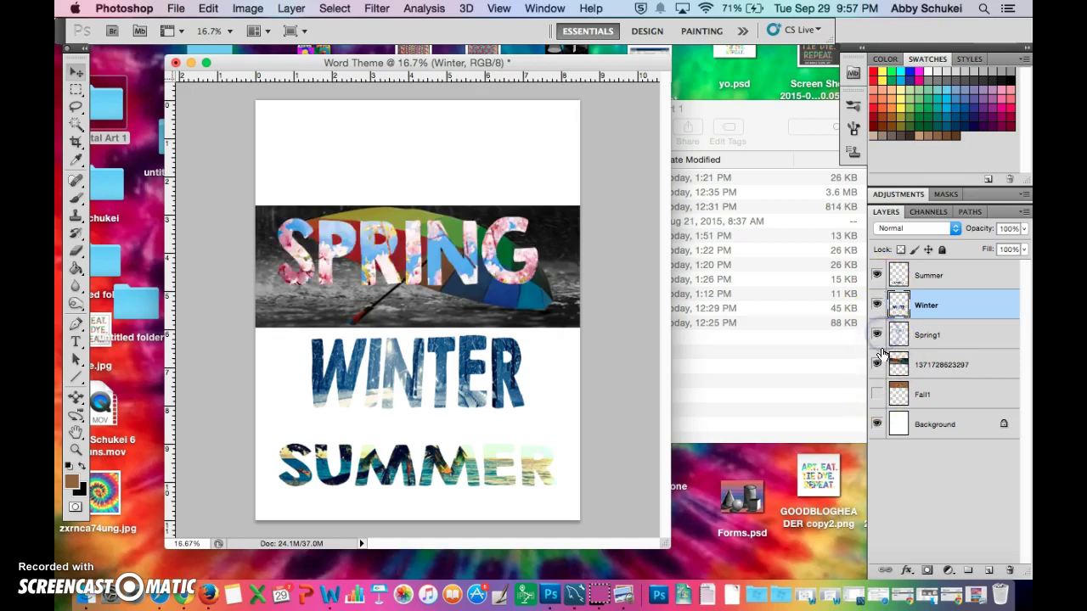
left_click(877, 363)
mouse_move(390, 229)
left_mouse_down()
mouse_move(379, 209)
mouse_move(384, 253)
mouse_move(390, 233)
left_mouse_up()
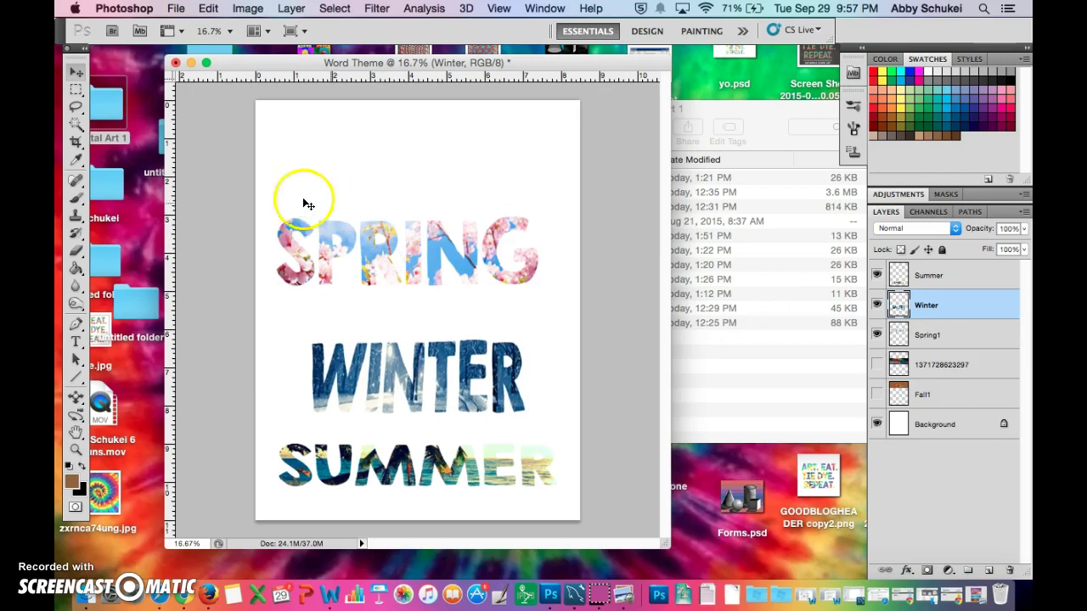
Step: Move the Spring1 word up to the top of the page, into the empty area above its old place
left_click(927, 339)
left_click_drag(397, 270, 394, 178)
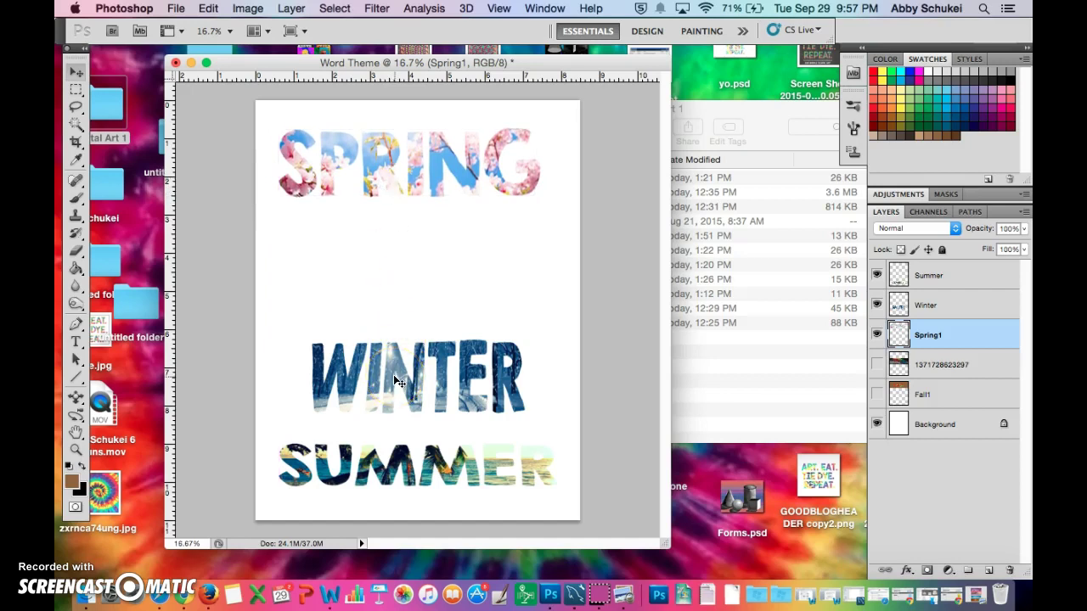
left_click_drag(371, 365, 372, 373)
left_click_drag(299, 190, 299, 171)
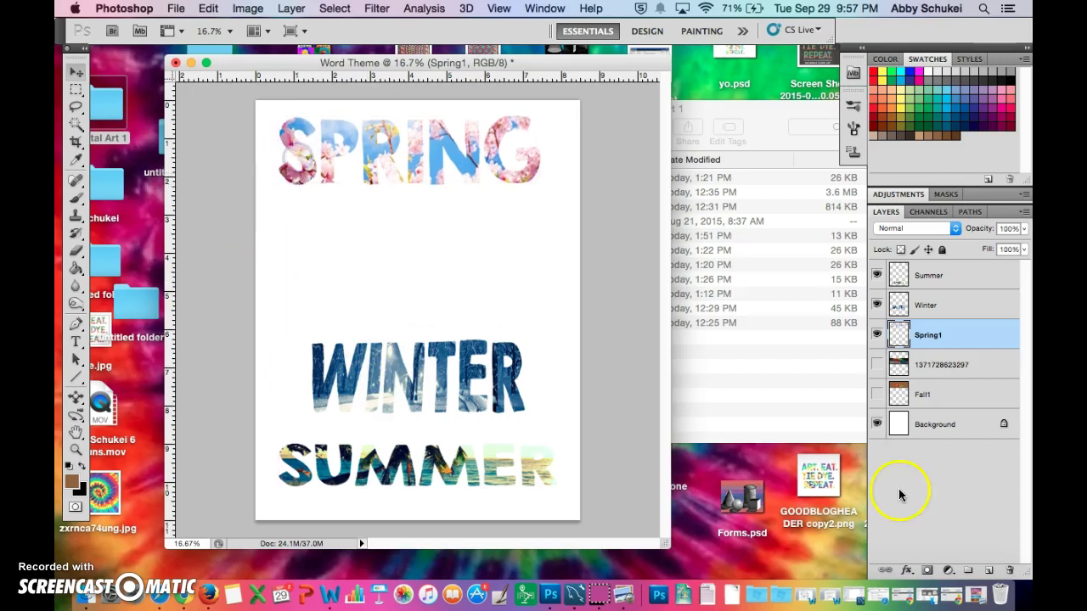
Step: Draw two diagonal lines above the Background layer, diverging from about 4 inches down the page's left edge to the right edge
left_click(908, 422)
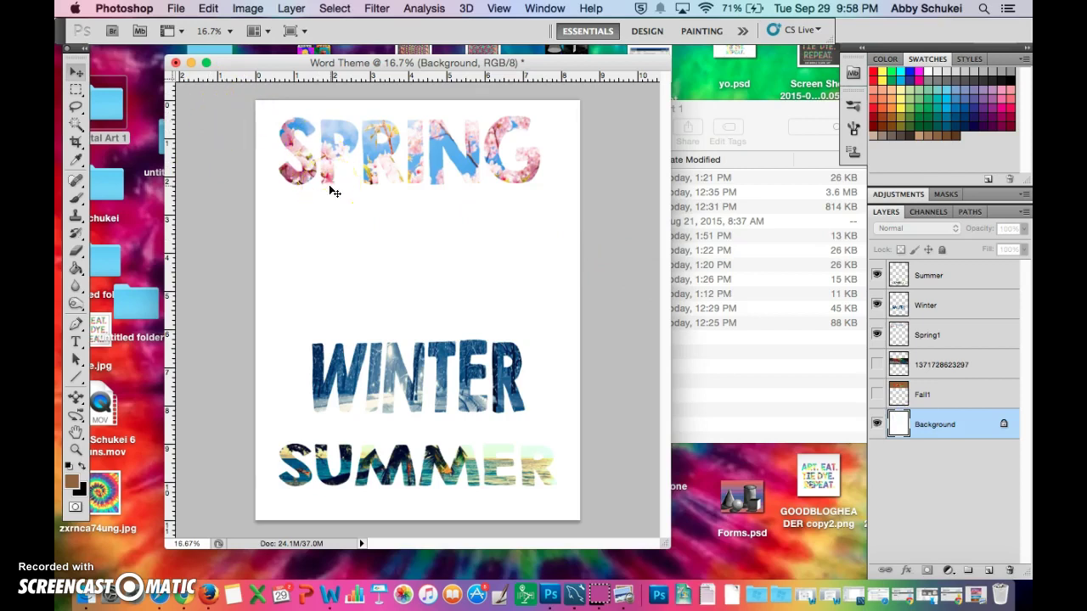
left_click(76, 378)
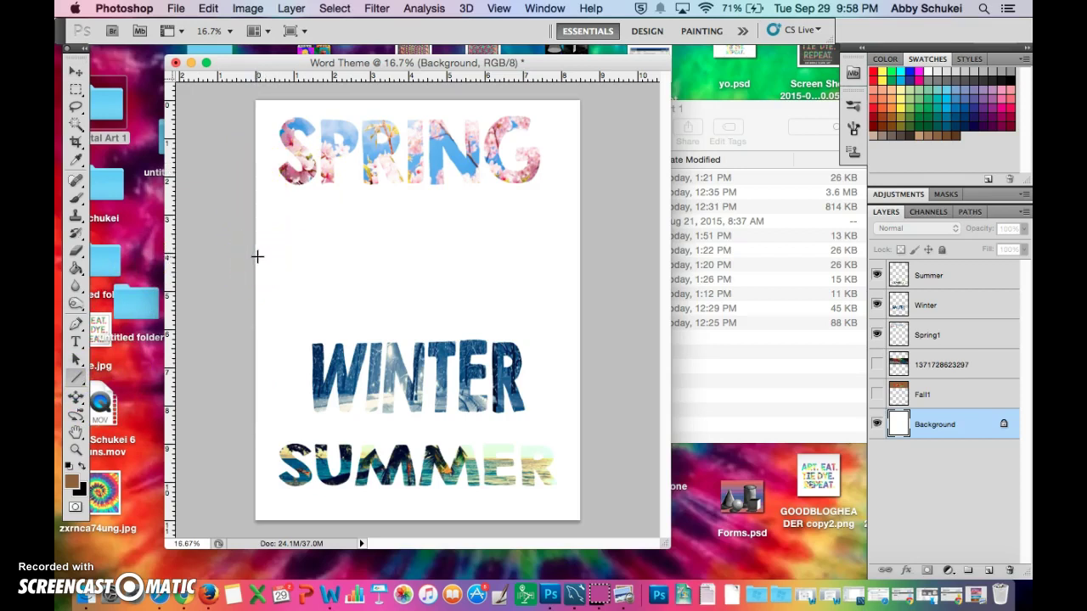
left_click_drag(254, 255, 591, 170)
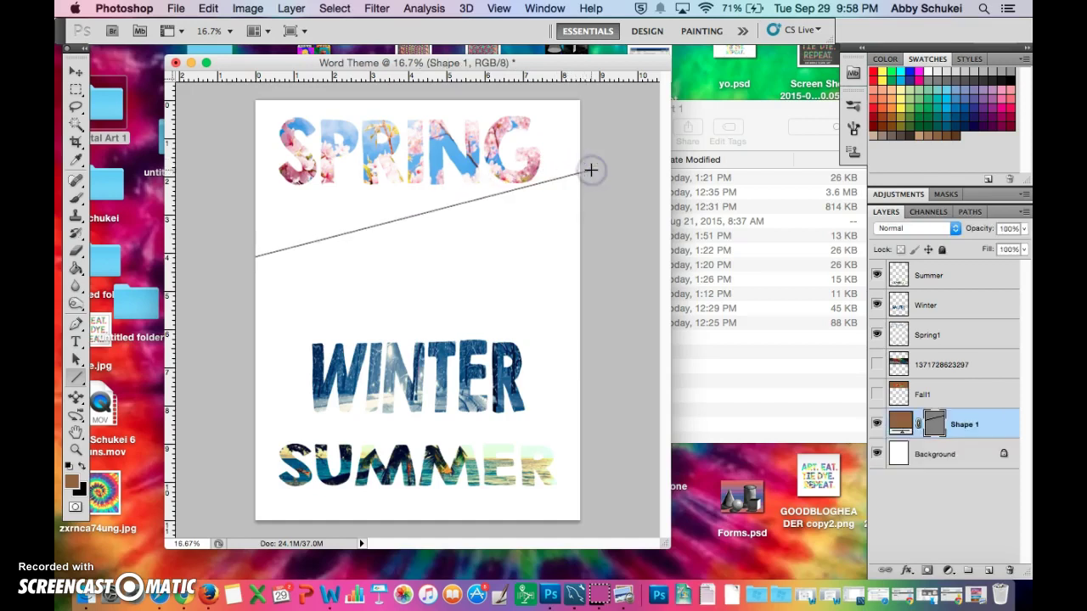
left_click_drag(255, 259, 614, 372)
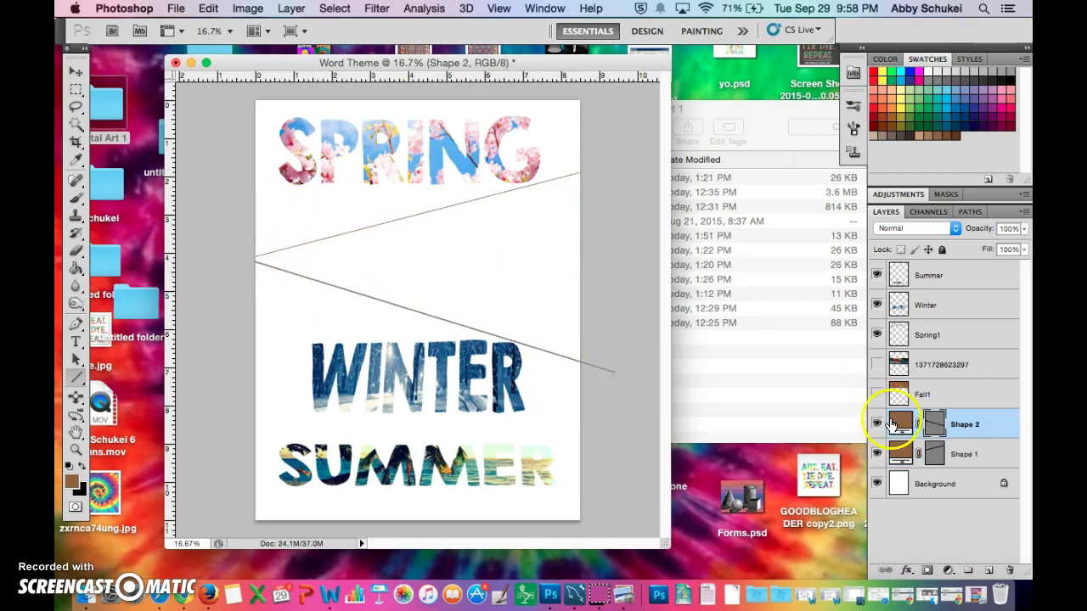
Step: Merge the Shape 2, Shape 1 and Background layers into one layer
left_click(960, 449, "shift")
left_click(948, 484, "shift")
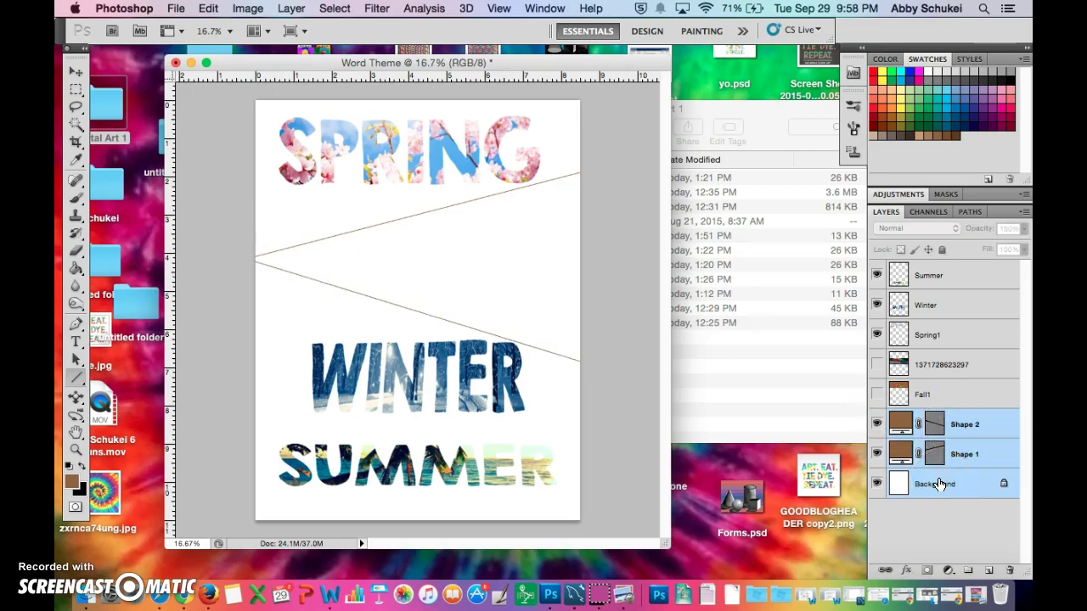
right_click(938, 484)
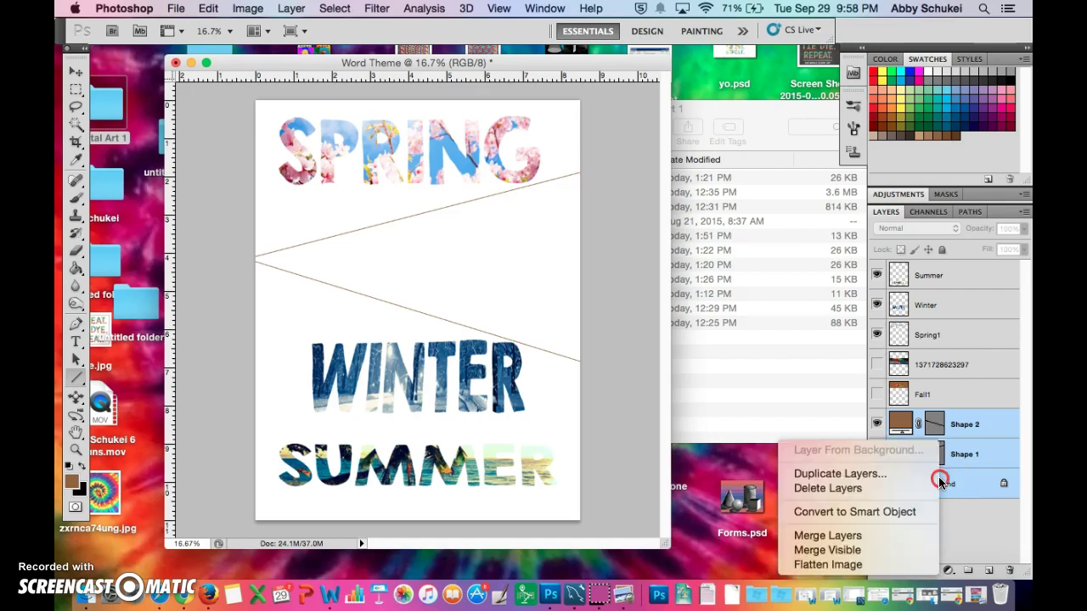
left_click(885, 535)
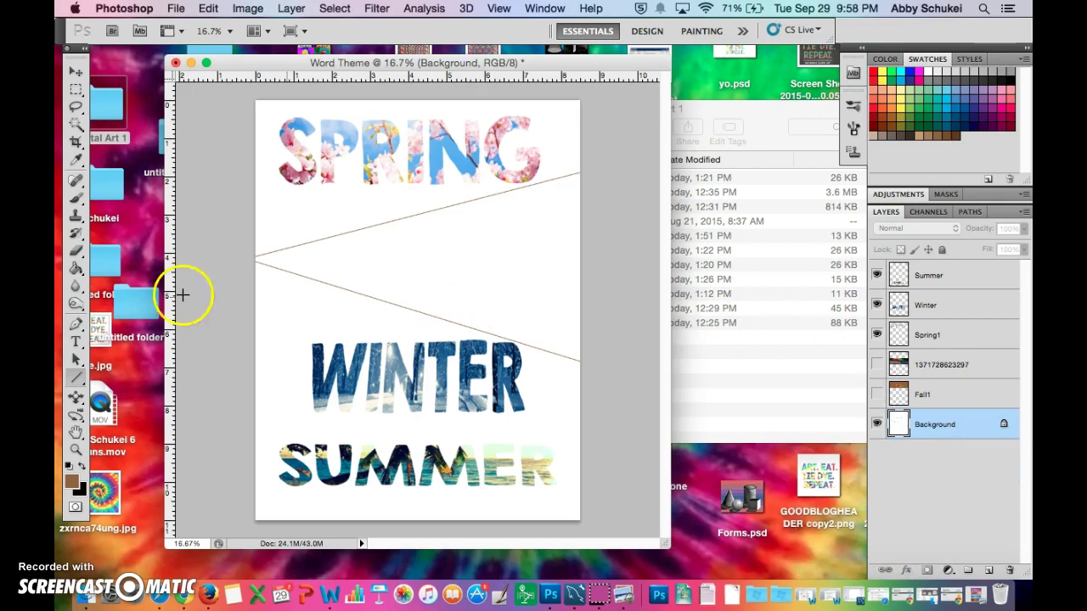
Step: Fill the background area behind SPRING with brown and the wedge between the diagonal lines with near-black 050000, using the Paint Bucket
left_click(75, 270)
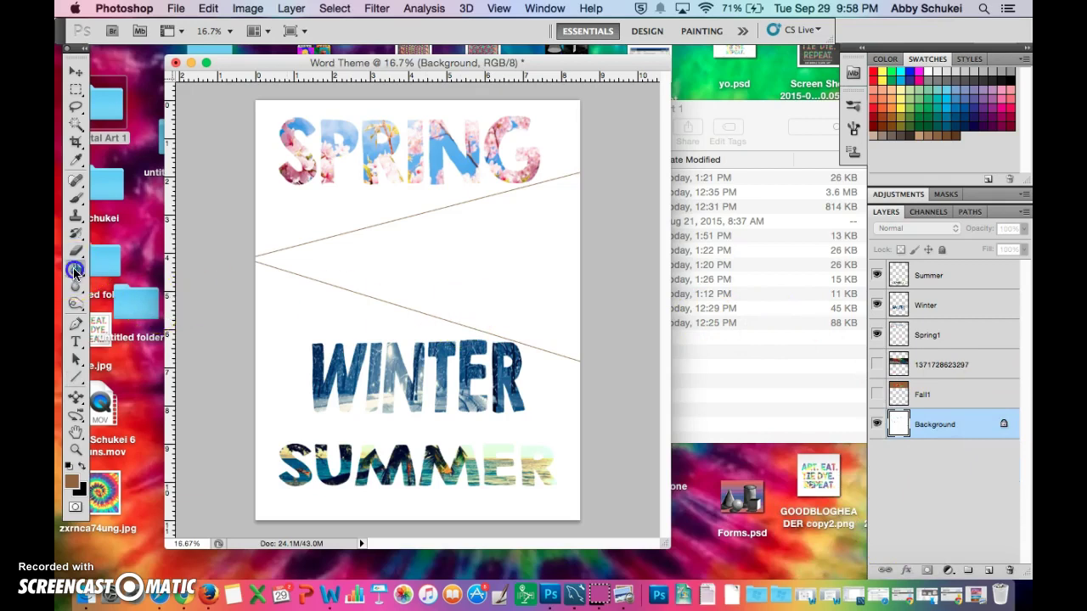
left_click(276, 208)
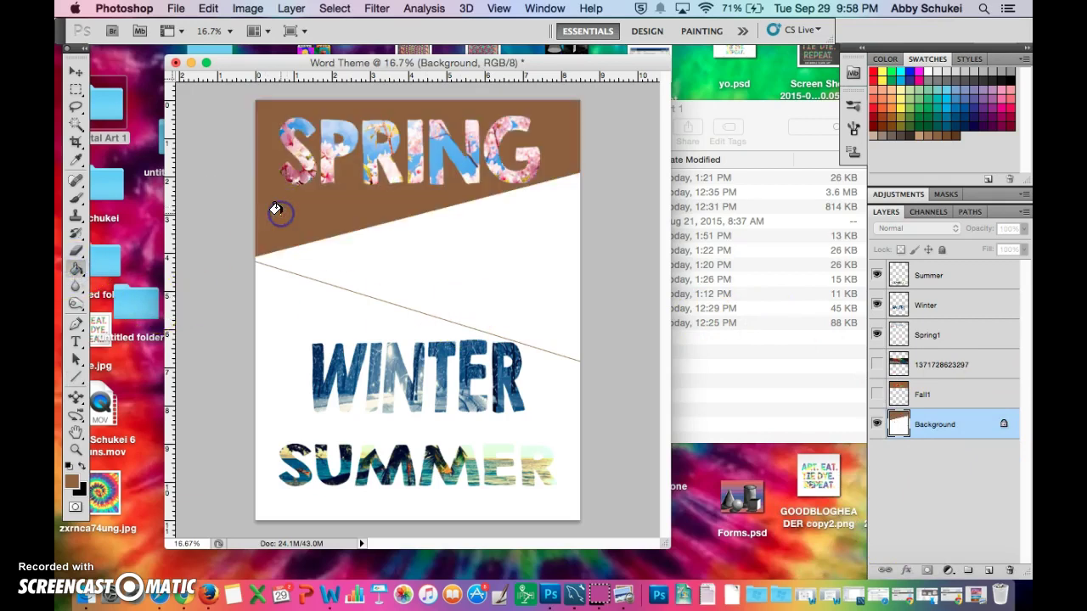
left_click(82, 492)
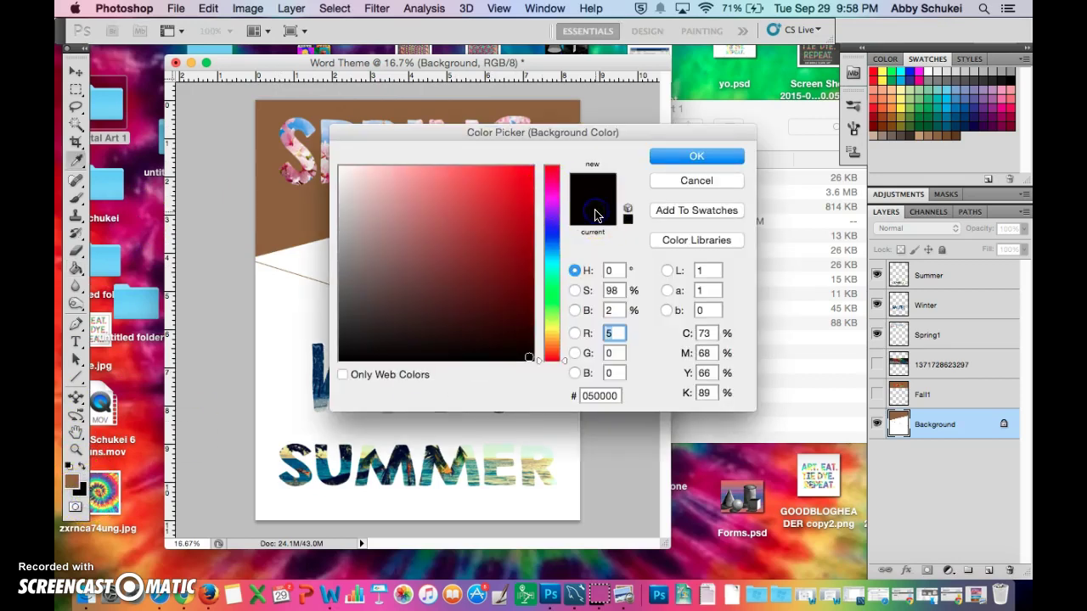
left_click(695, 157)
left_click(81, 468)
left_click(437, 278)
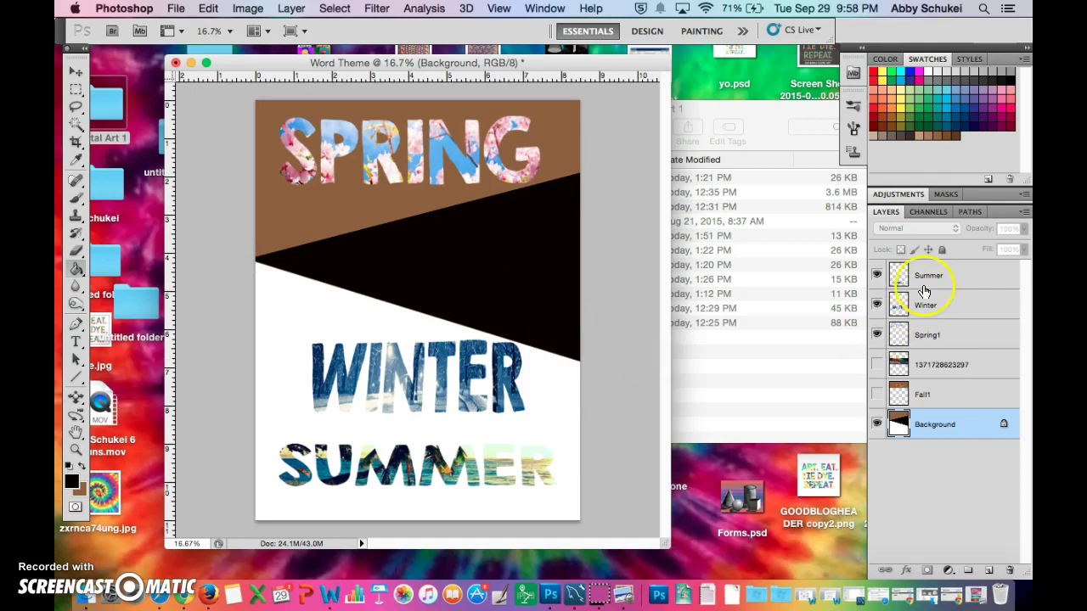
Step: Move the Winter word up onto the black wedge
left_click(911, 312)
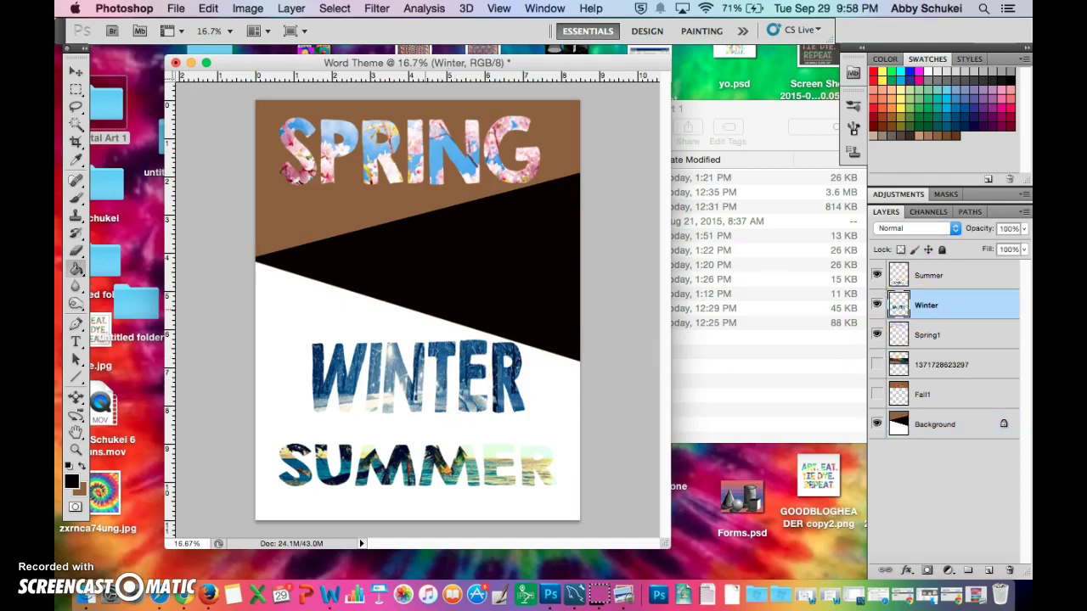
left_click(78, 77)
left_click_drag(376, 372, 406, 243)
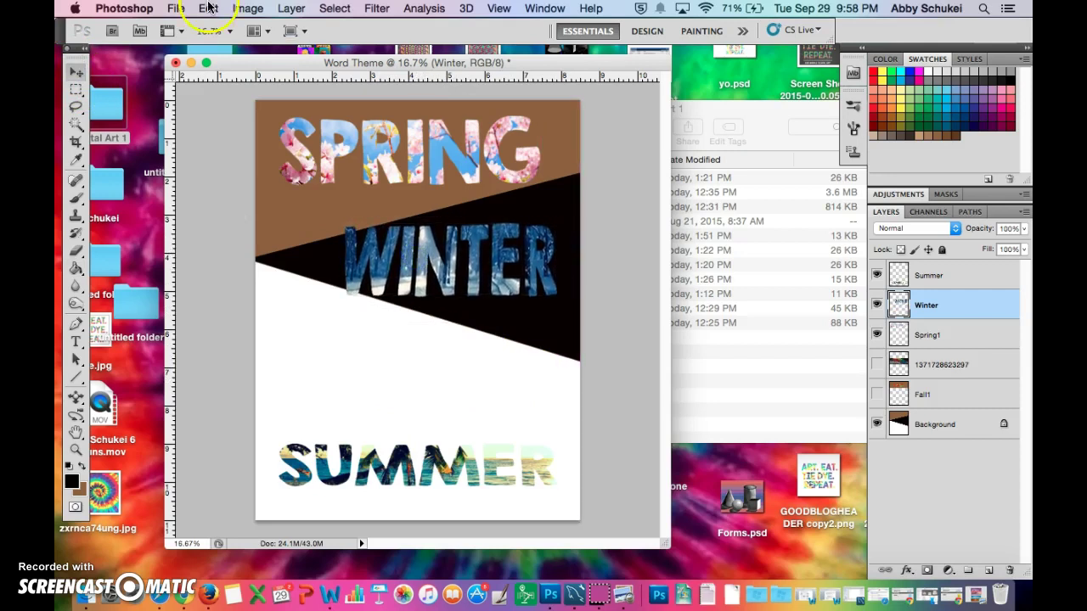
Step: Skew the Winter word so its left end narrows to follow the wedge, apply the transformation, and shift the word left
left_click(208, 8)
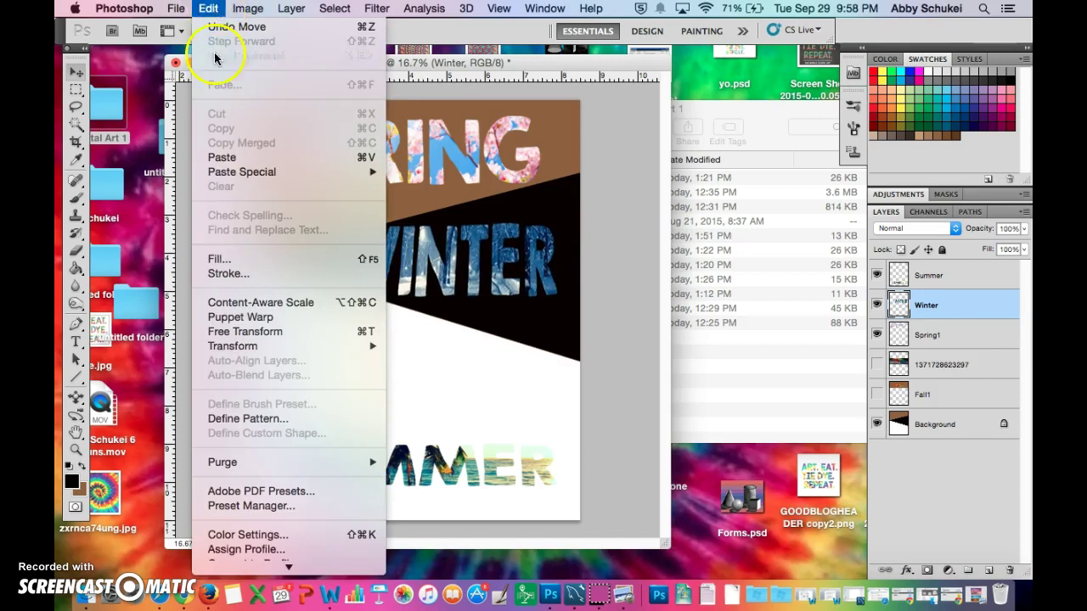
mouse_move(251, 349)
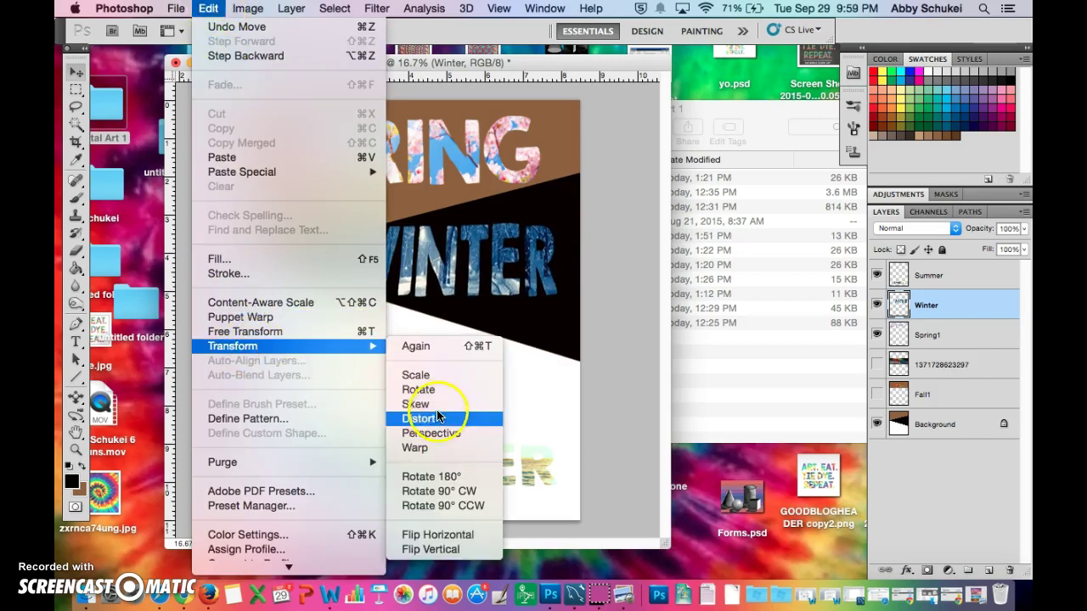
left_click(471, 404)
left_click_drag(346, 303, 359, 264)
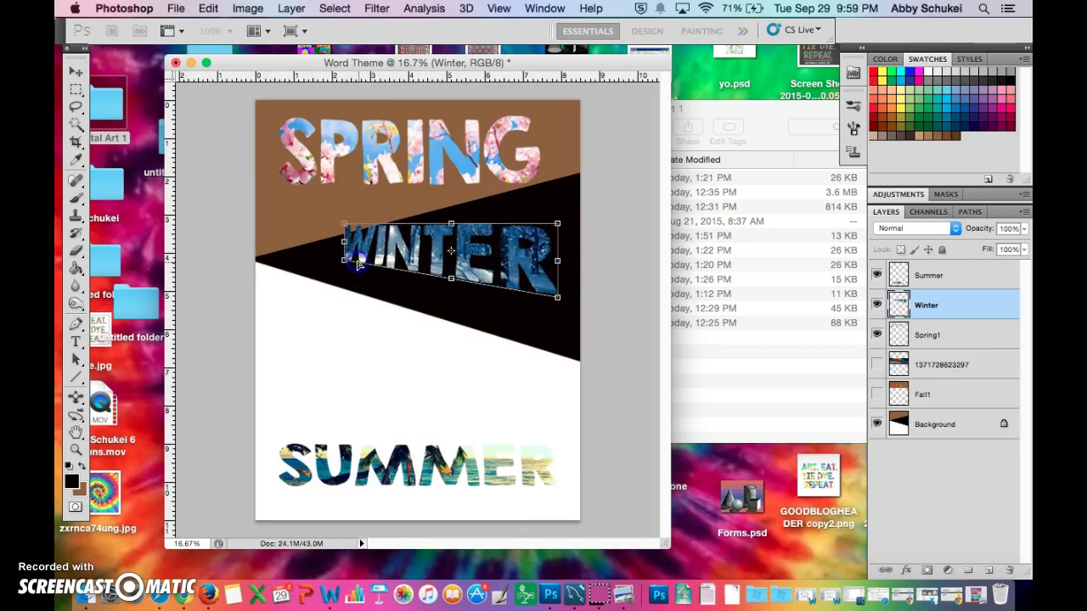
left_click_drag(348, 225, 348, 244)
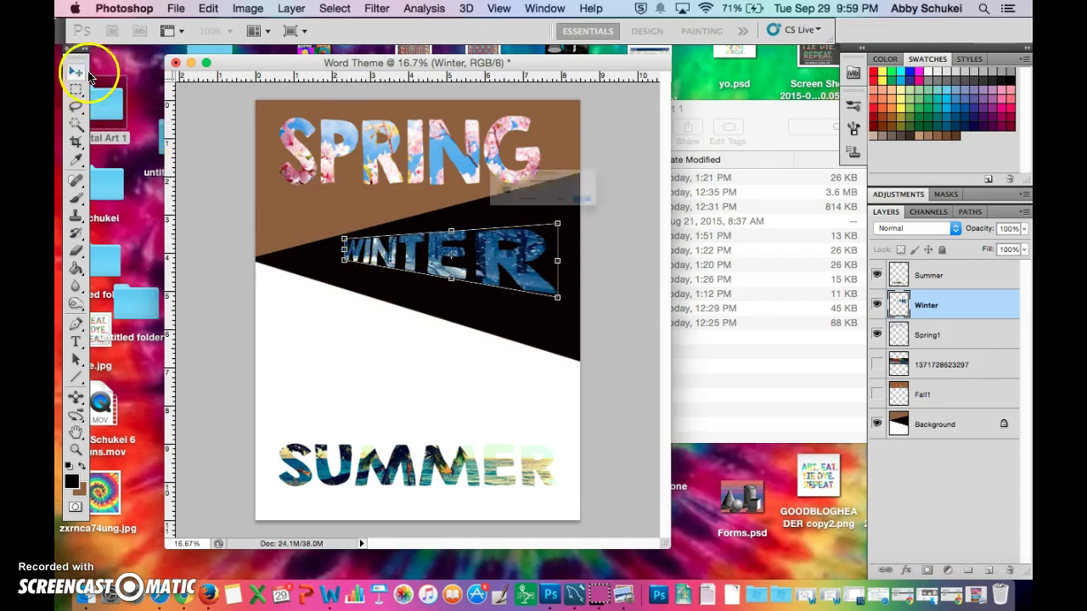
left_click(74, 73)
left_click(679, 222)
left_click_drag(506, 251, 474, 262)
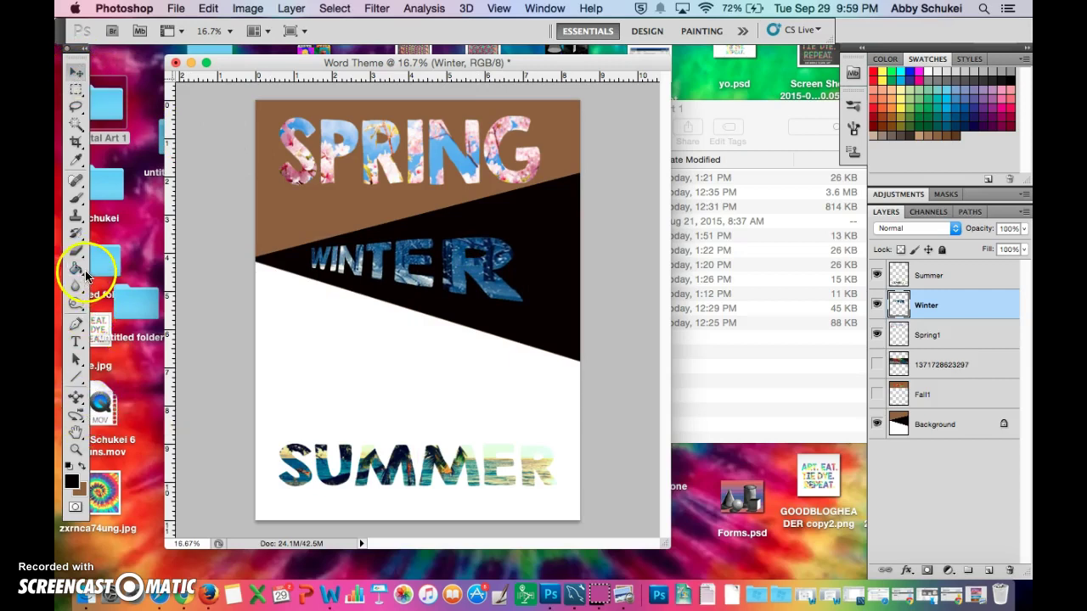
Step: Distort the Winter word by pulling its upper right corner up and lower right corner down, and commit the transformation
left_click(253, 12)
mouse_move(210, 7)
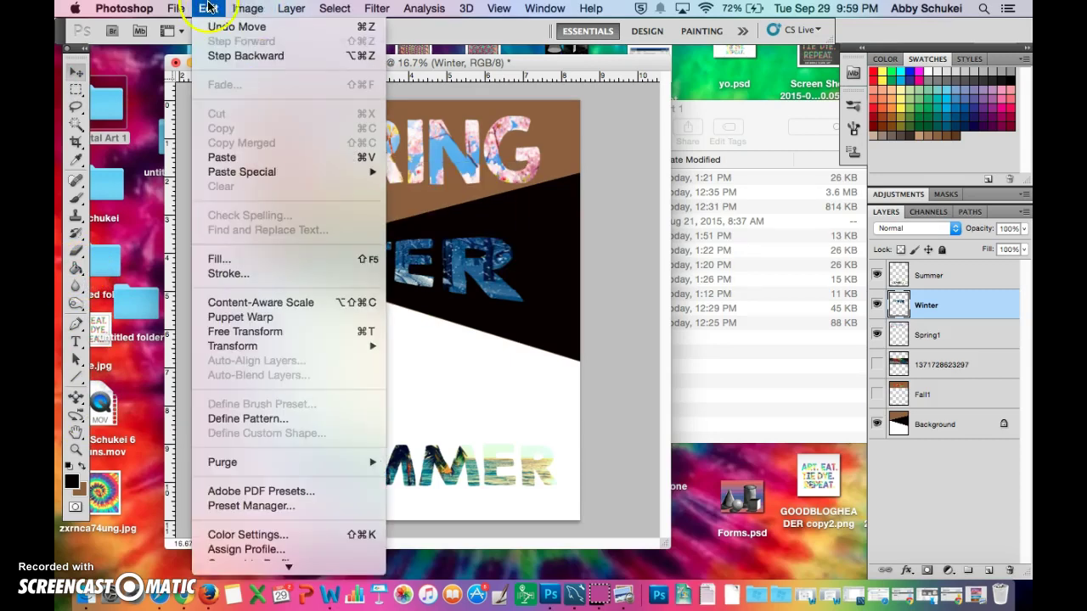
mouse_move(248, 346)
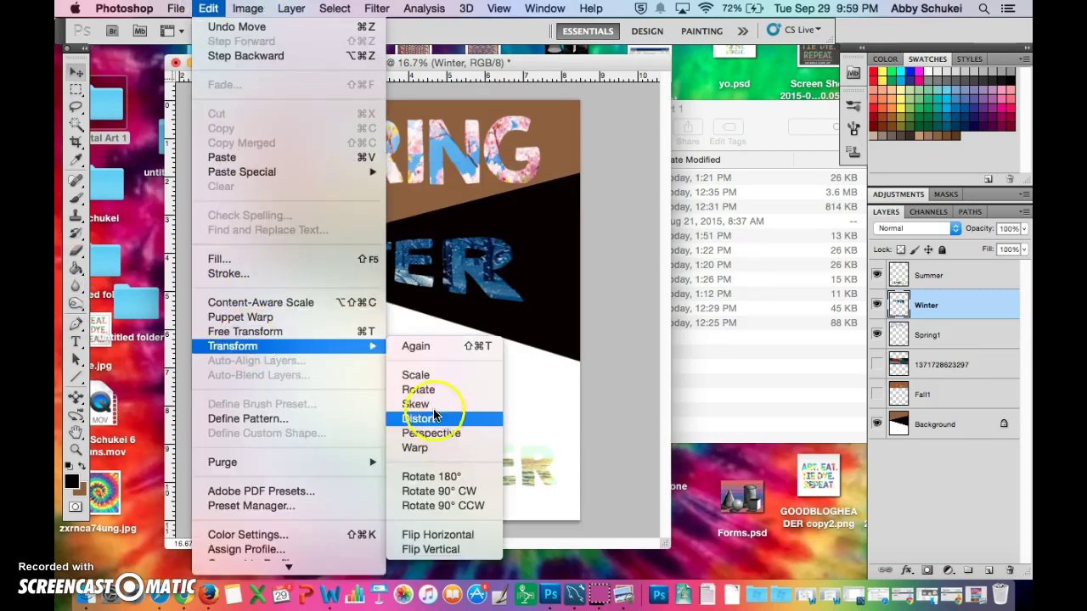
left_click(493, 417)
mouse_move(525, 239)
left_mouse_down()
mouse_move(540, 216)
mouse_move(526, 228)
left_mouse_up()
left_click_drag(544, 270, 526, 312)
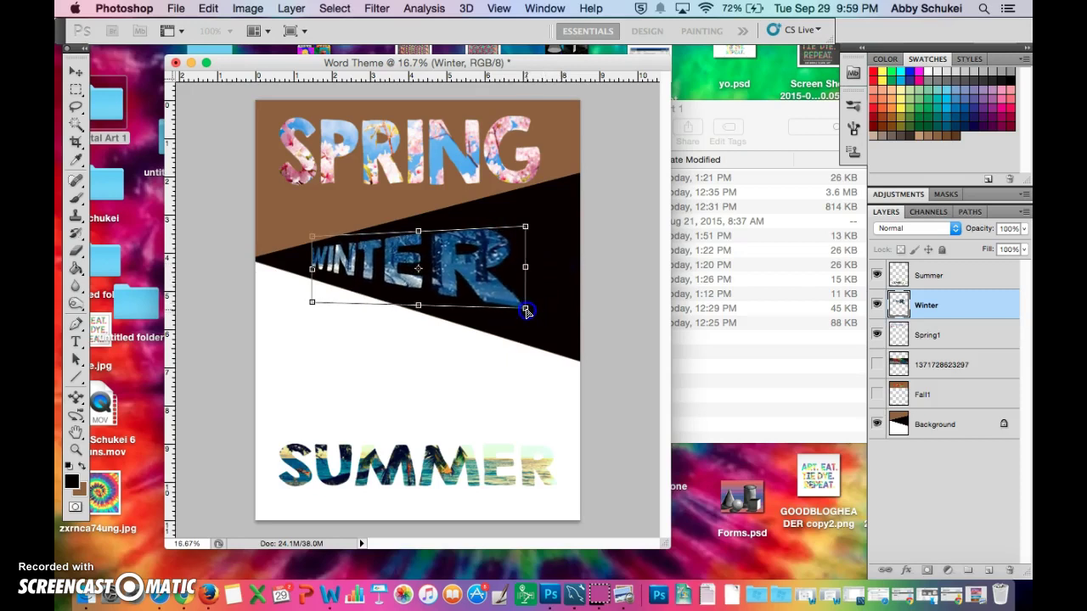
left_click(248, 10)
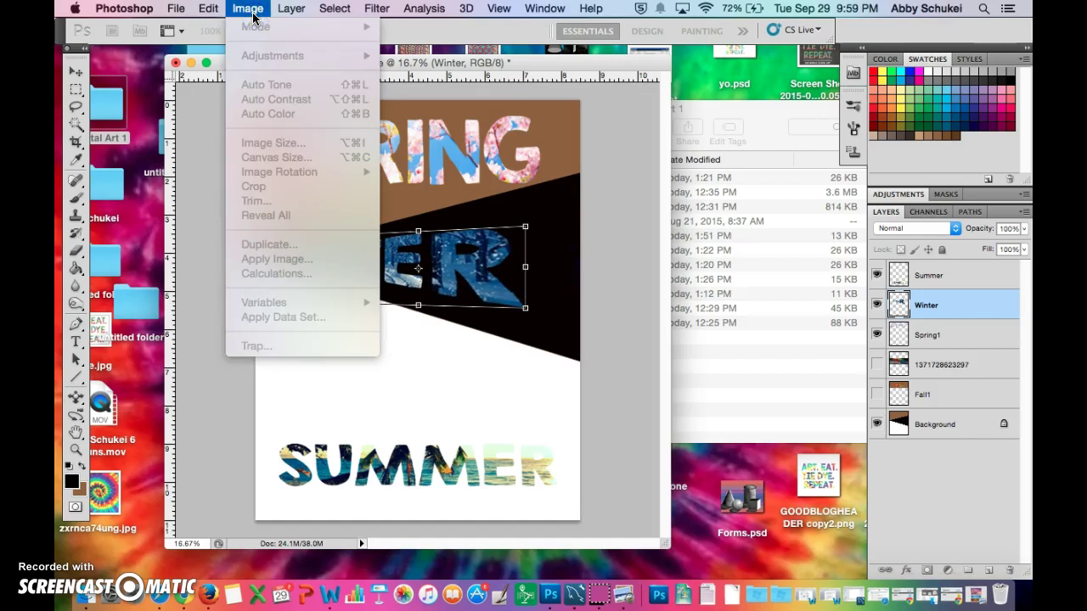
left_click(252, 15)
key("Return")
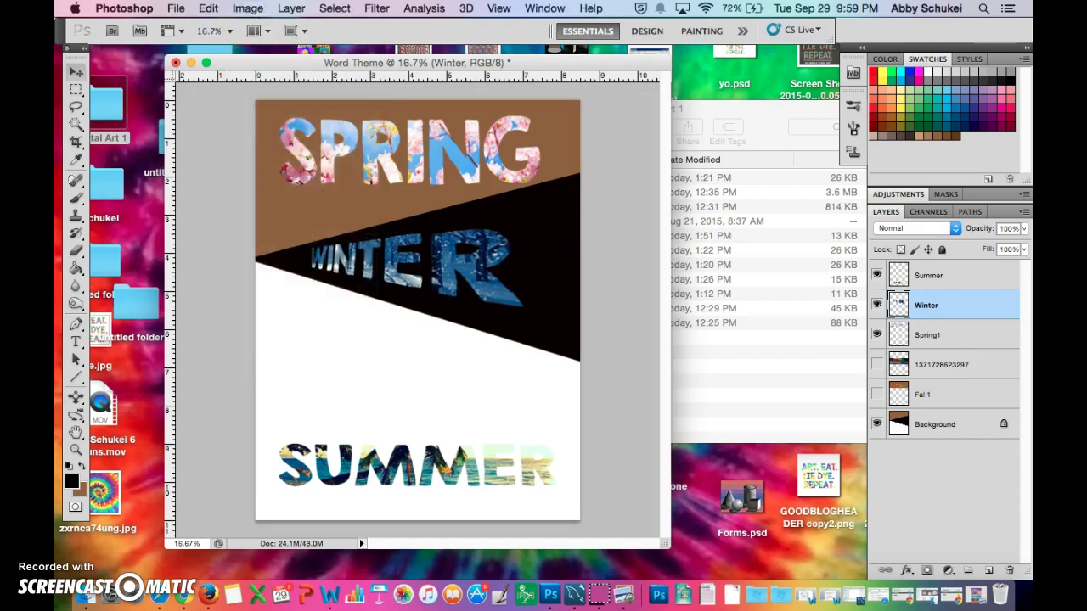
Step: Warp the Winter word, stretching its right end outward toward the black wedge's wide end and bending its top and bottom edges upward, and apply it
left_click(249, 9)
mouse_move(208, 9)
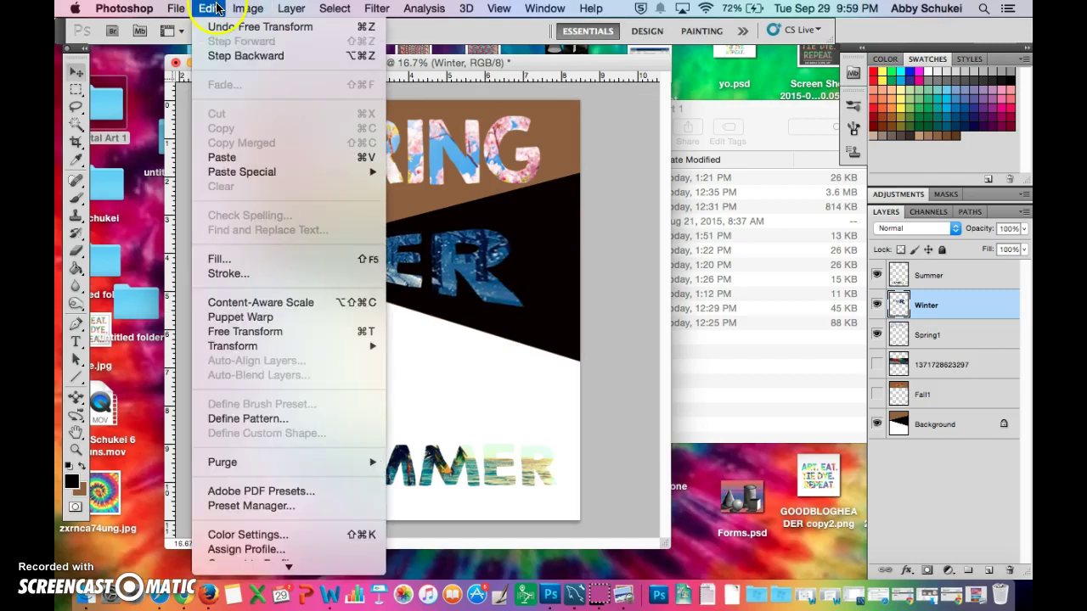
mouse_move(257, 347)
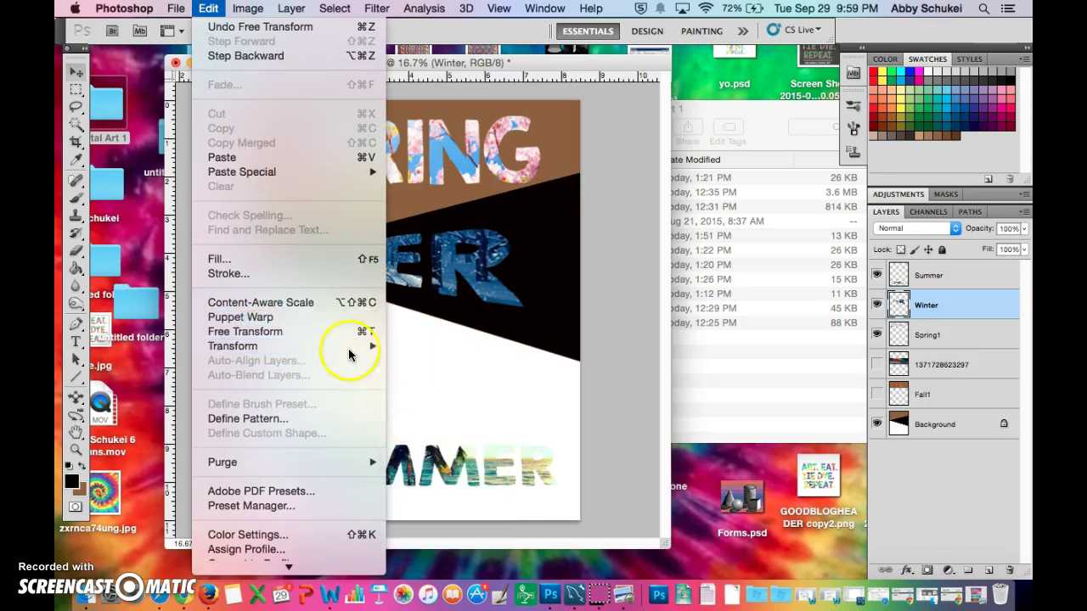
mouse_move(336, 346)
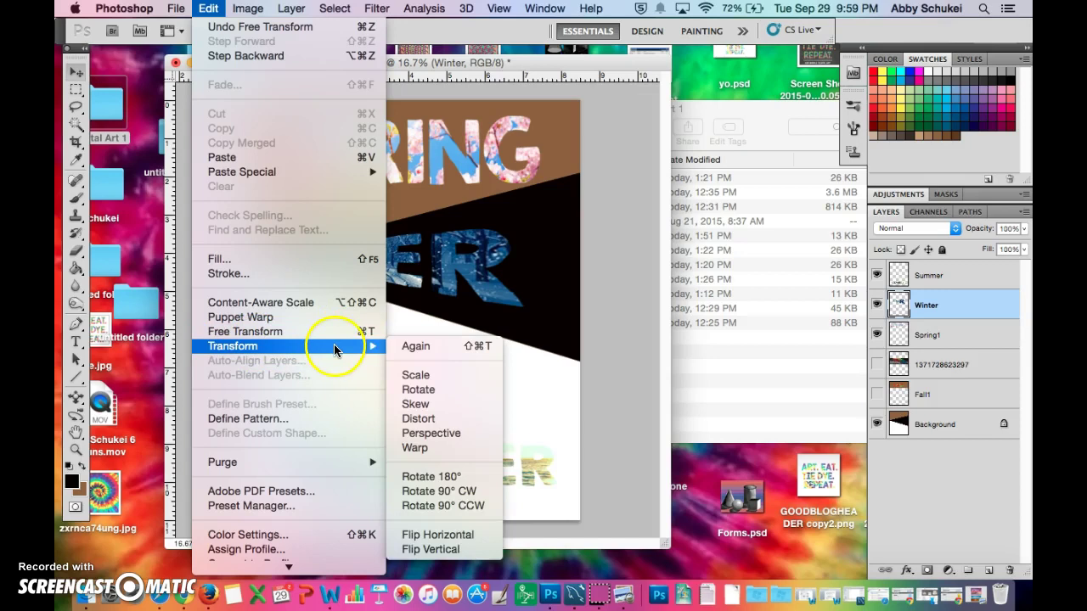
left_click(418, 418)
left_click_drag(523, 311, 558, 321)
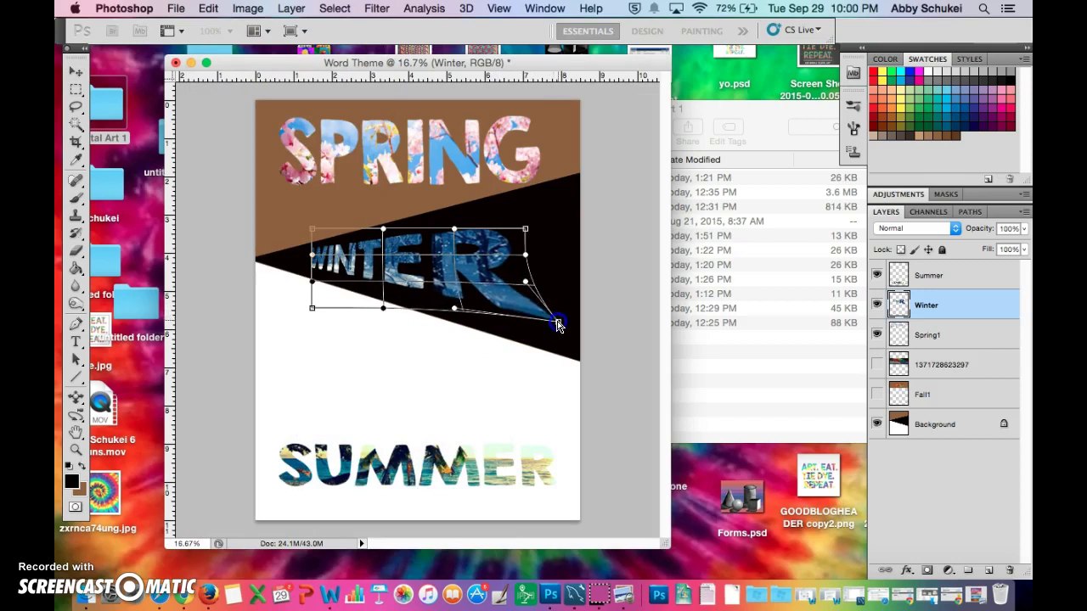
left_click_drag(526, 281, 555, 222)
left_click_drag(395, 230, 385, 191)
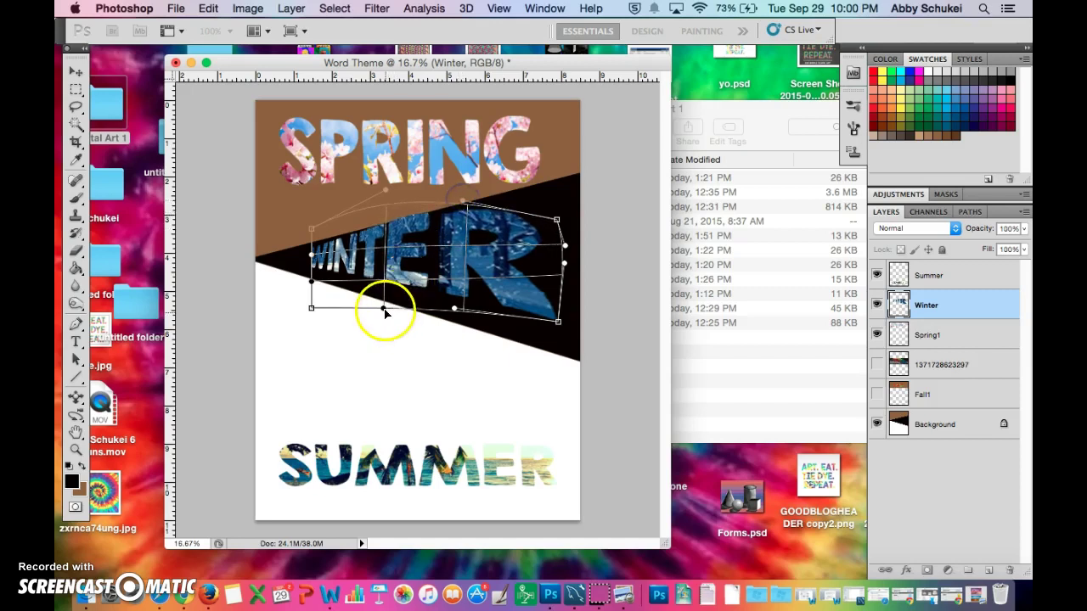
left_click_drag(383, 307, 386, 296)
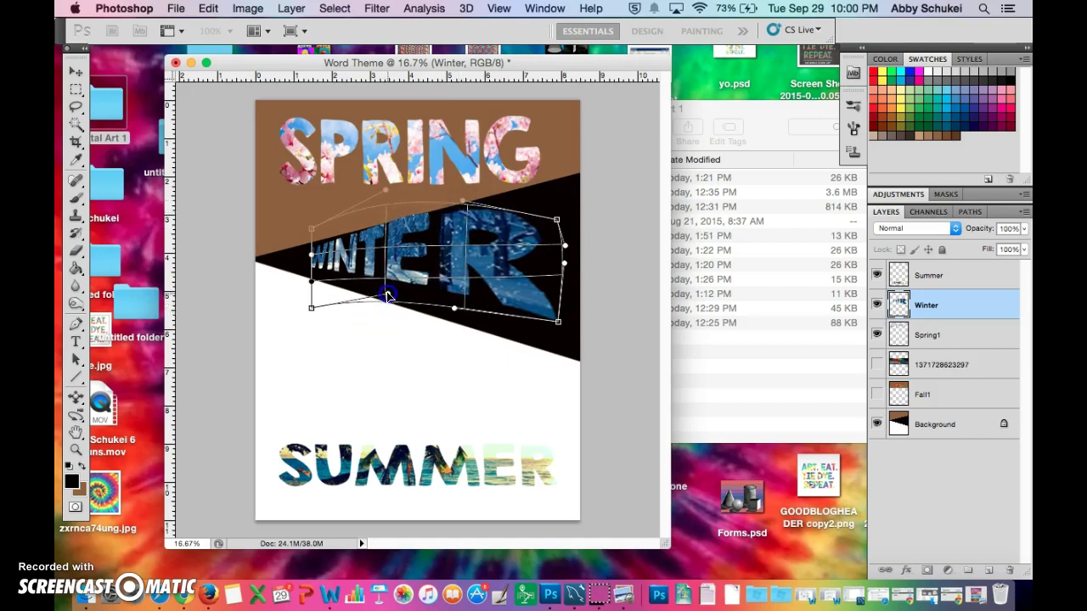
left_click(316, 336)
left_click(265, 321)
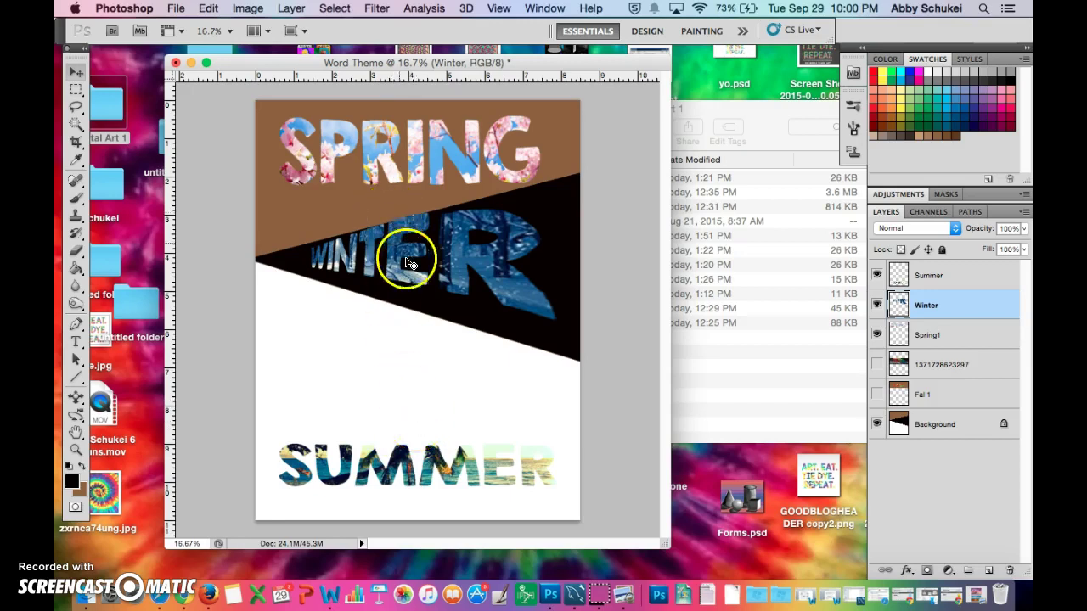
Step: Show the umbrella photo layer behind the words as a preview, and hide it again
left_click(877, 364)
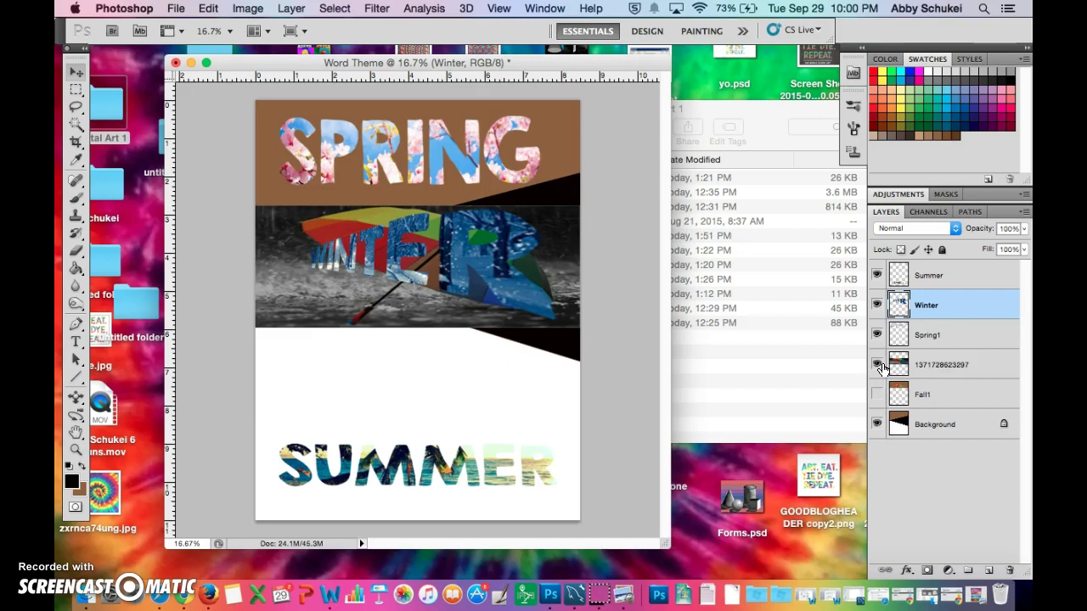
left_click(878, 365)
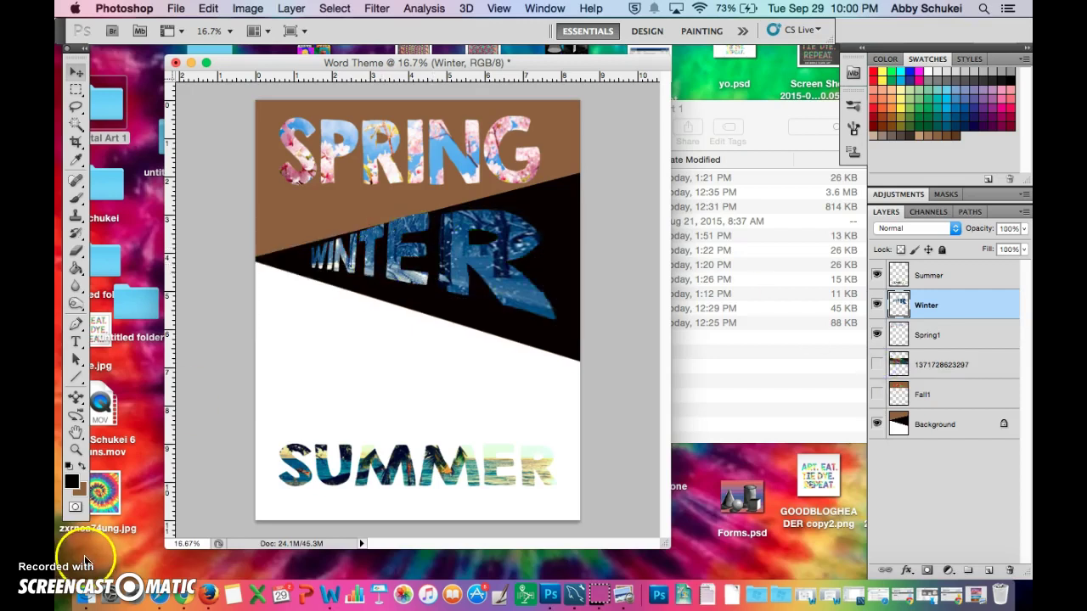
left_click(620, 595)
left_click(620, 595)
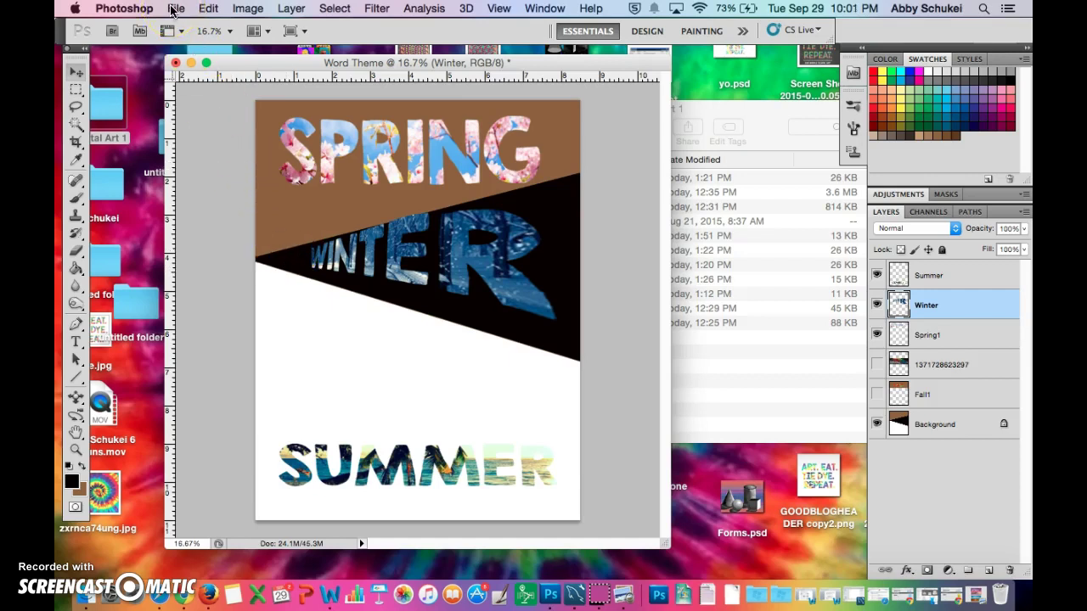
Step: Save the Word Theme document to the Desktop in Photoshop PDF format, keeping Photoshop editing capabilities preserved, and accept the compatibility notice
left_click(176, 9)
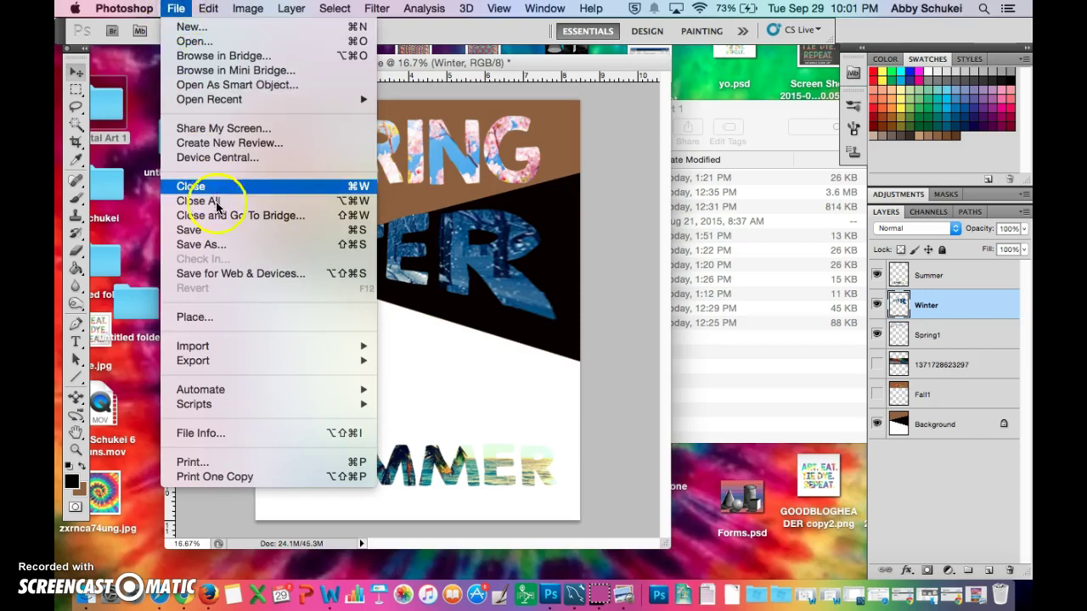
left_click(220, 248)
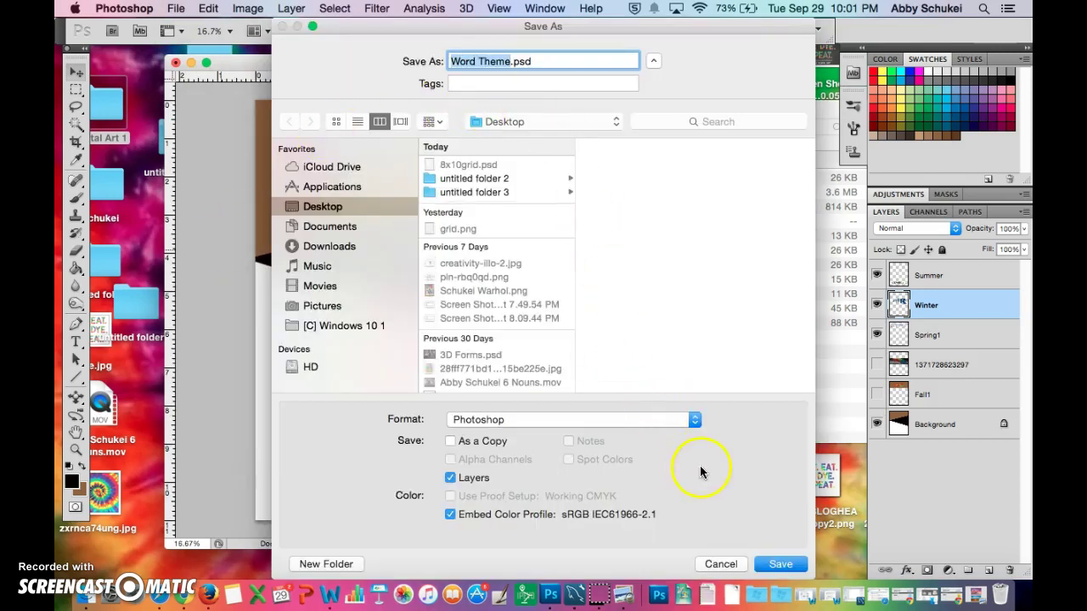
left_click(694, 420)
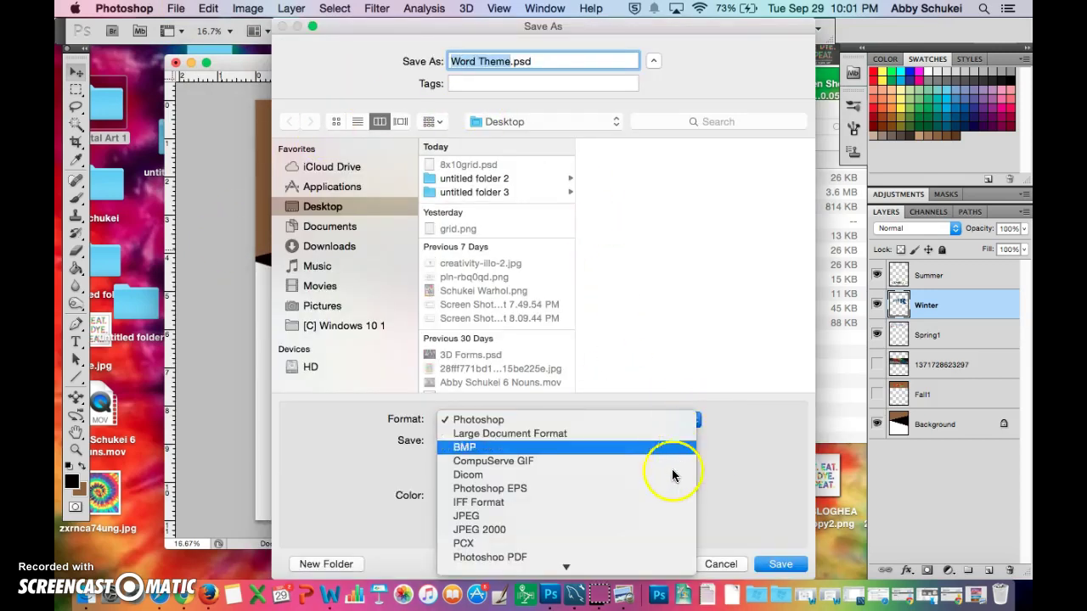
left_click(623, 556)
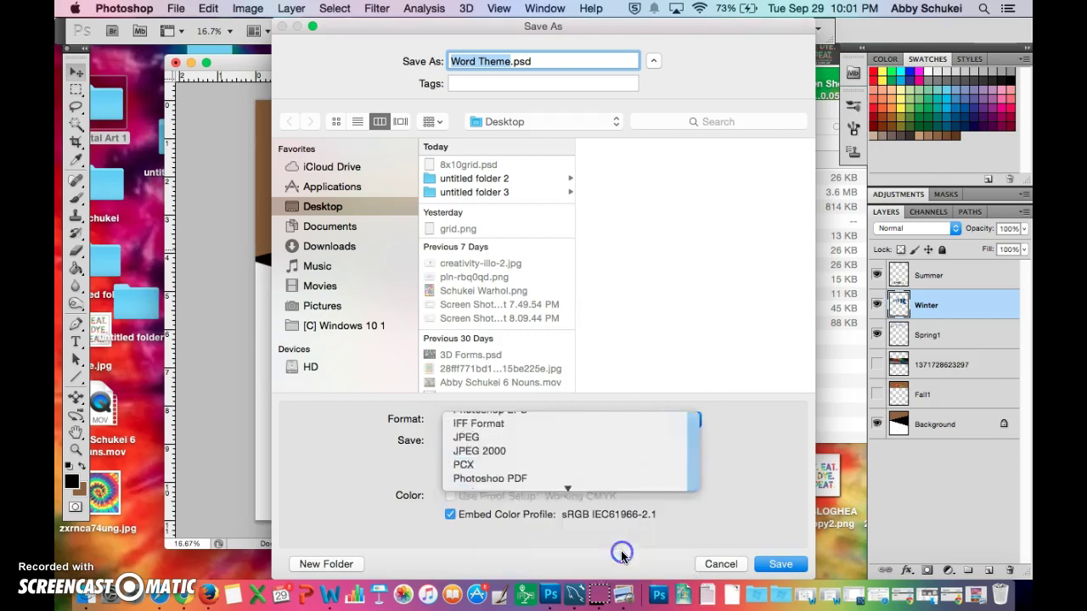
left_click(777, 564)
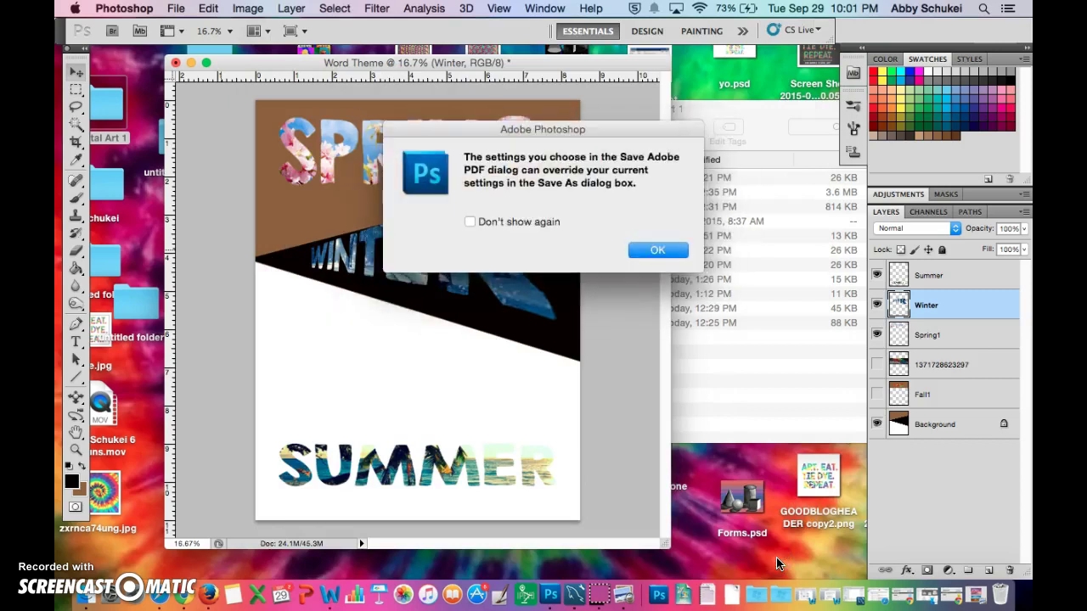
left_click(650, 249)
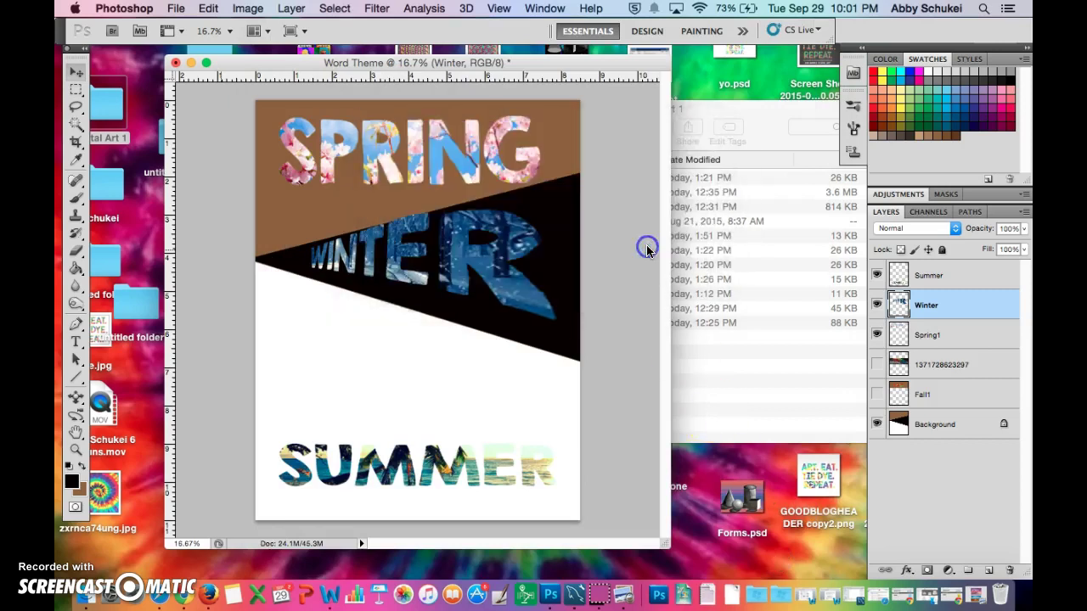
left_click(755, 470)
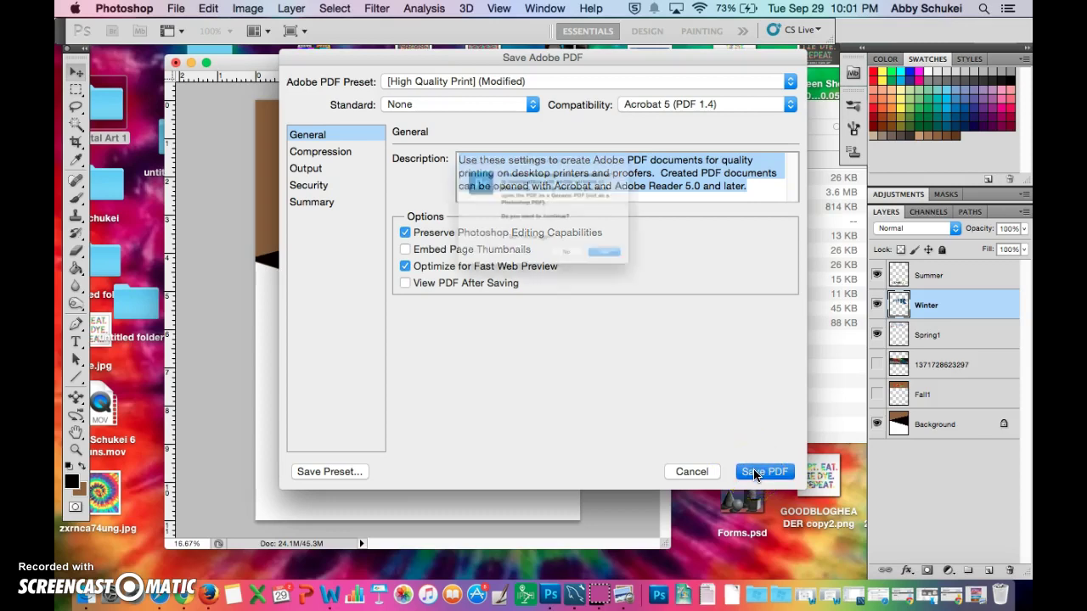
left_click(658, 288)
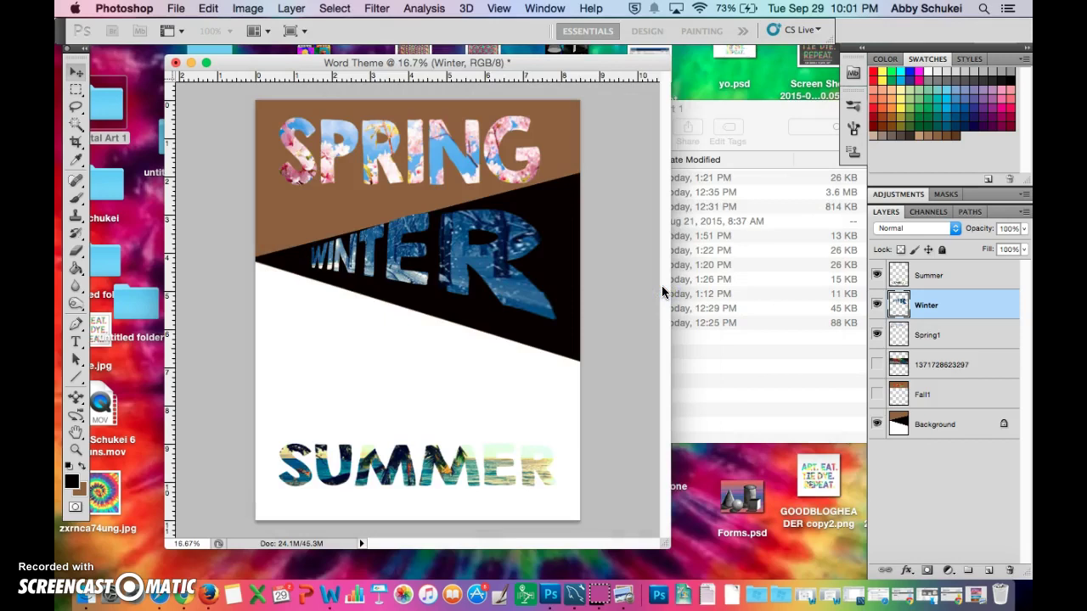